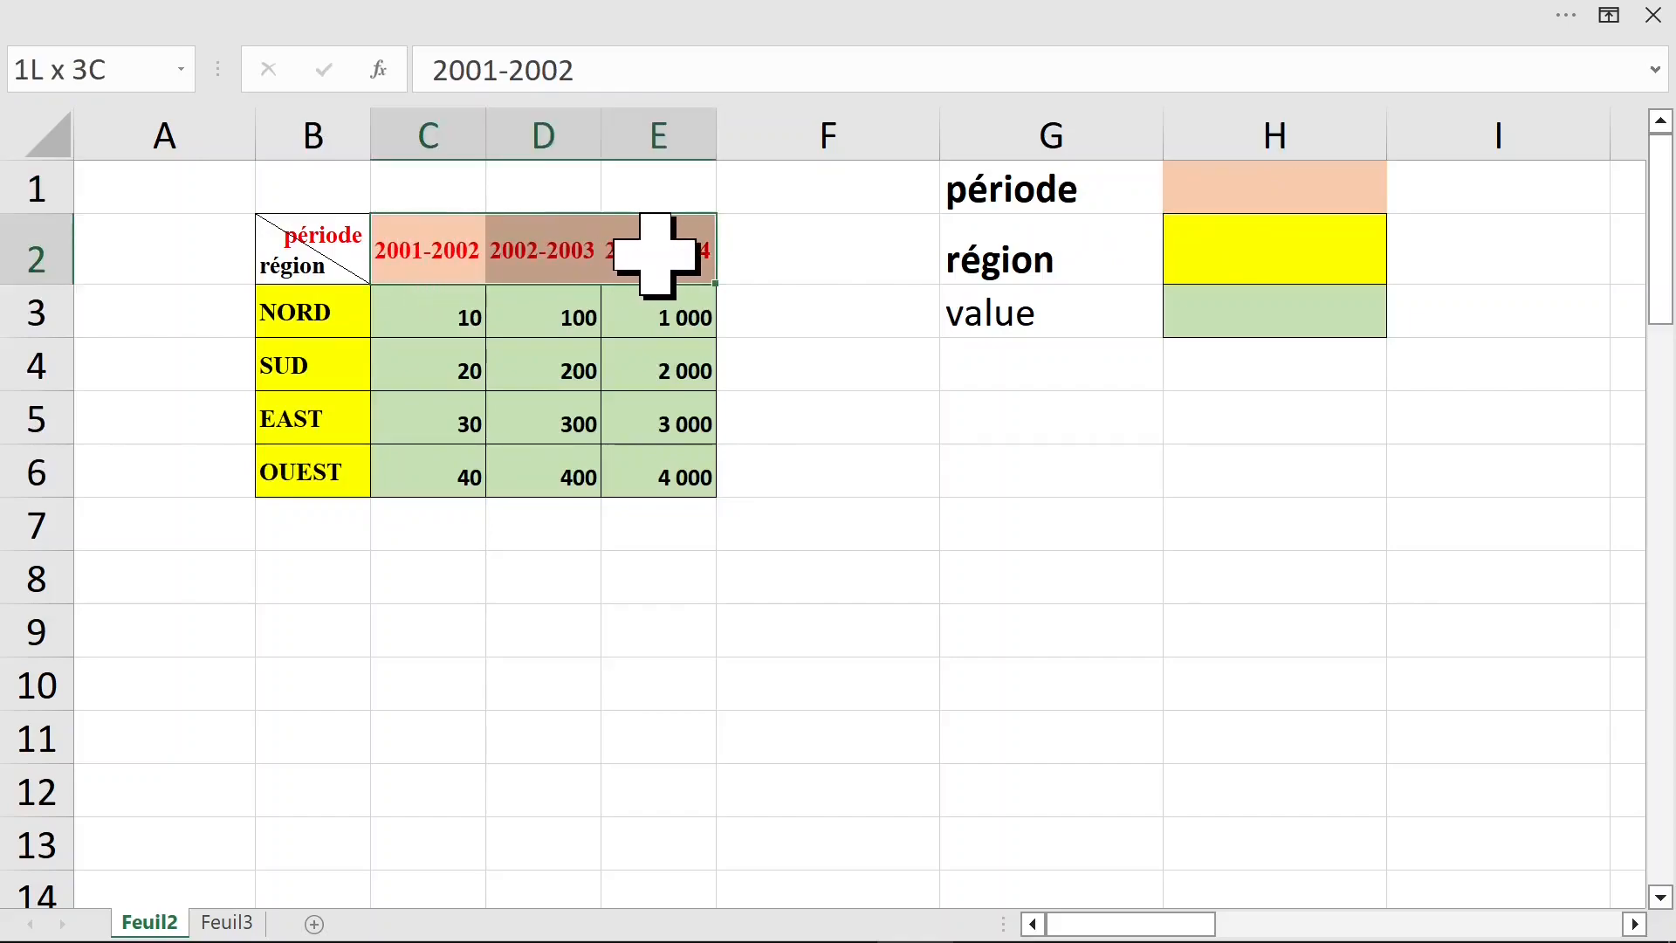
Enter 2001-2002 in the période cell H1 and nord in the région cell H2
{"action": "left_click", "coordinate": [1319, 187]}
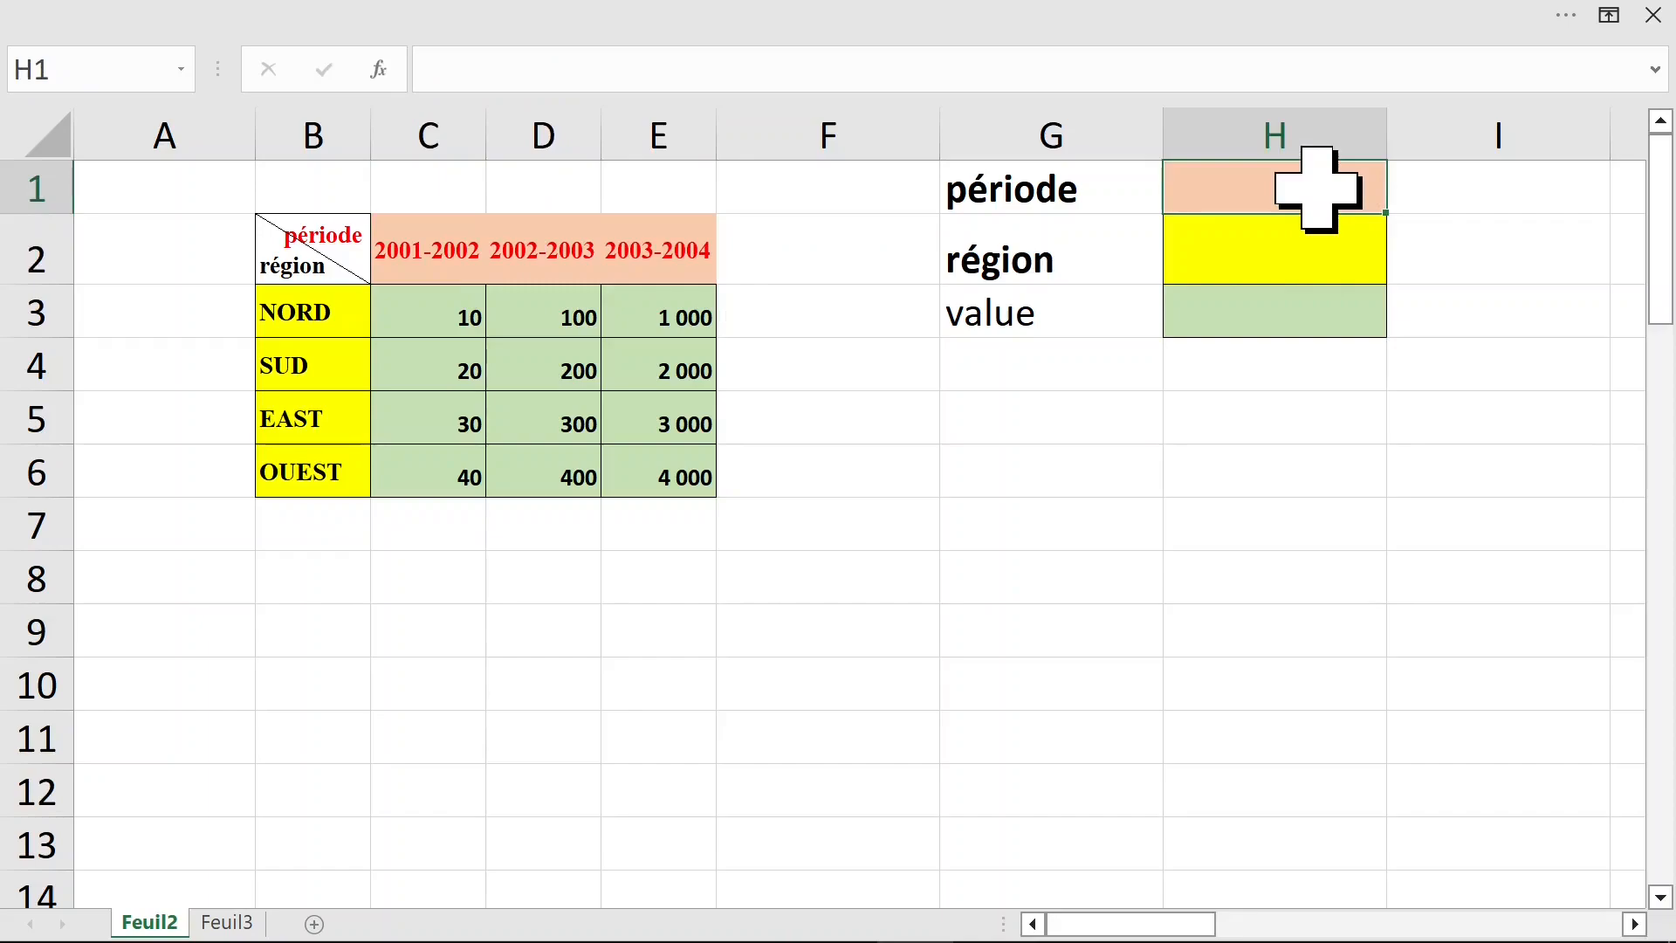
{"action": "type", "text": "2001-200"}
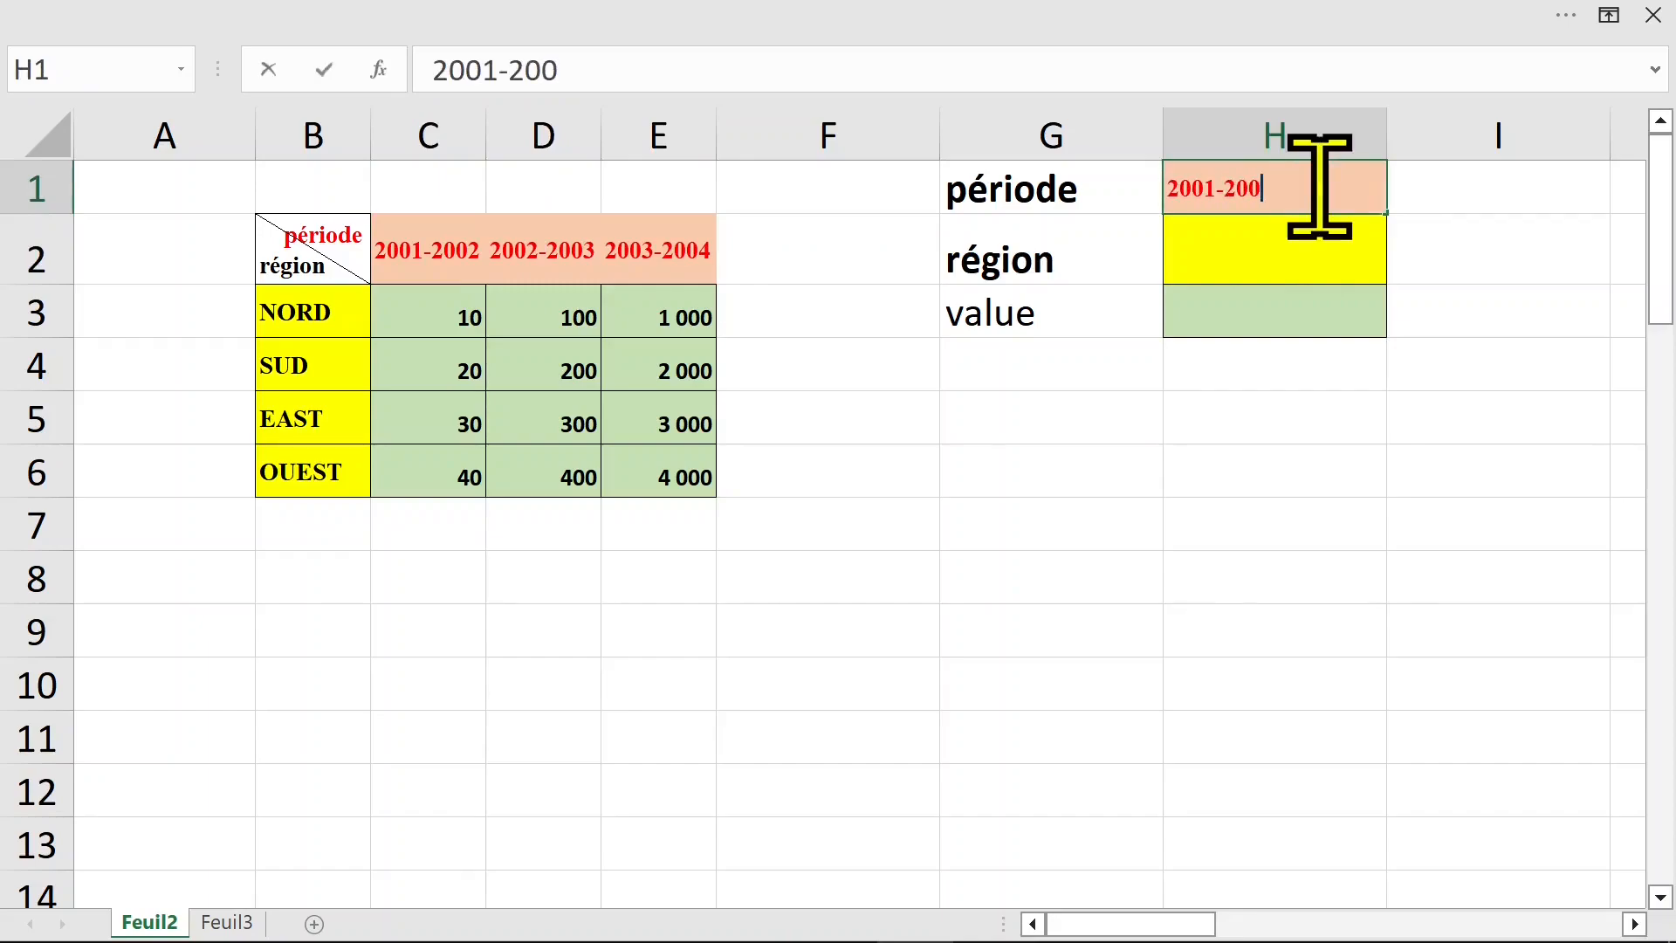
{"action": "type", "text": "2"}
{"action": "key", "text": "Return"}
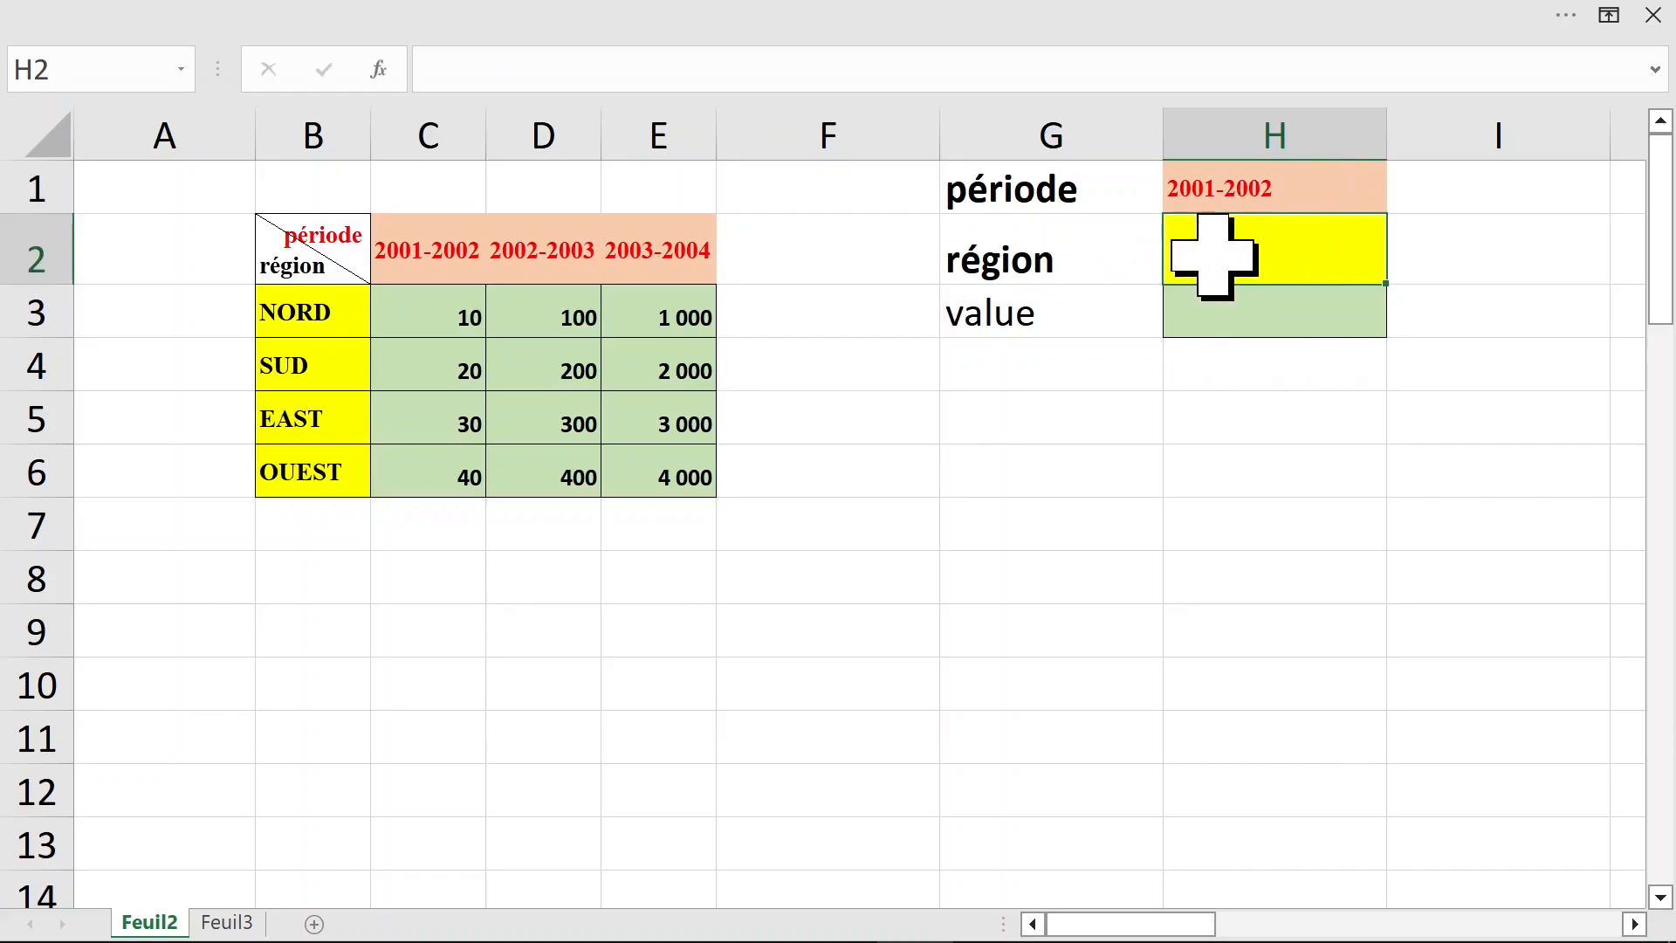
{"action": "double_click", "coordinate": [1250, 250]}
{"action": "type", "text": "nord"}
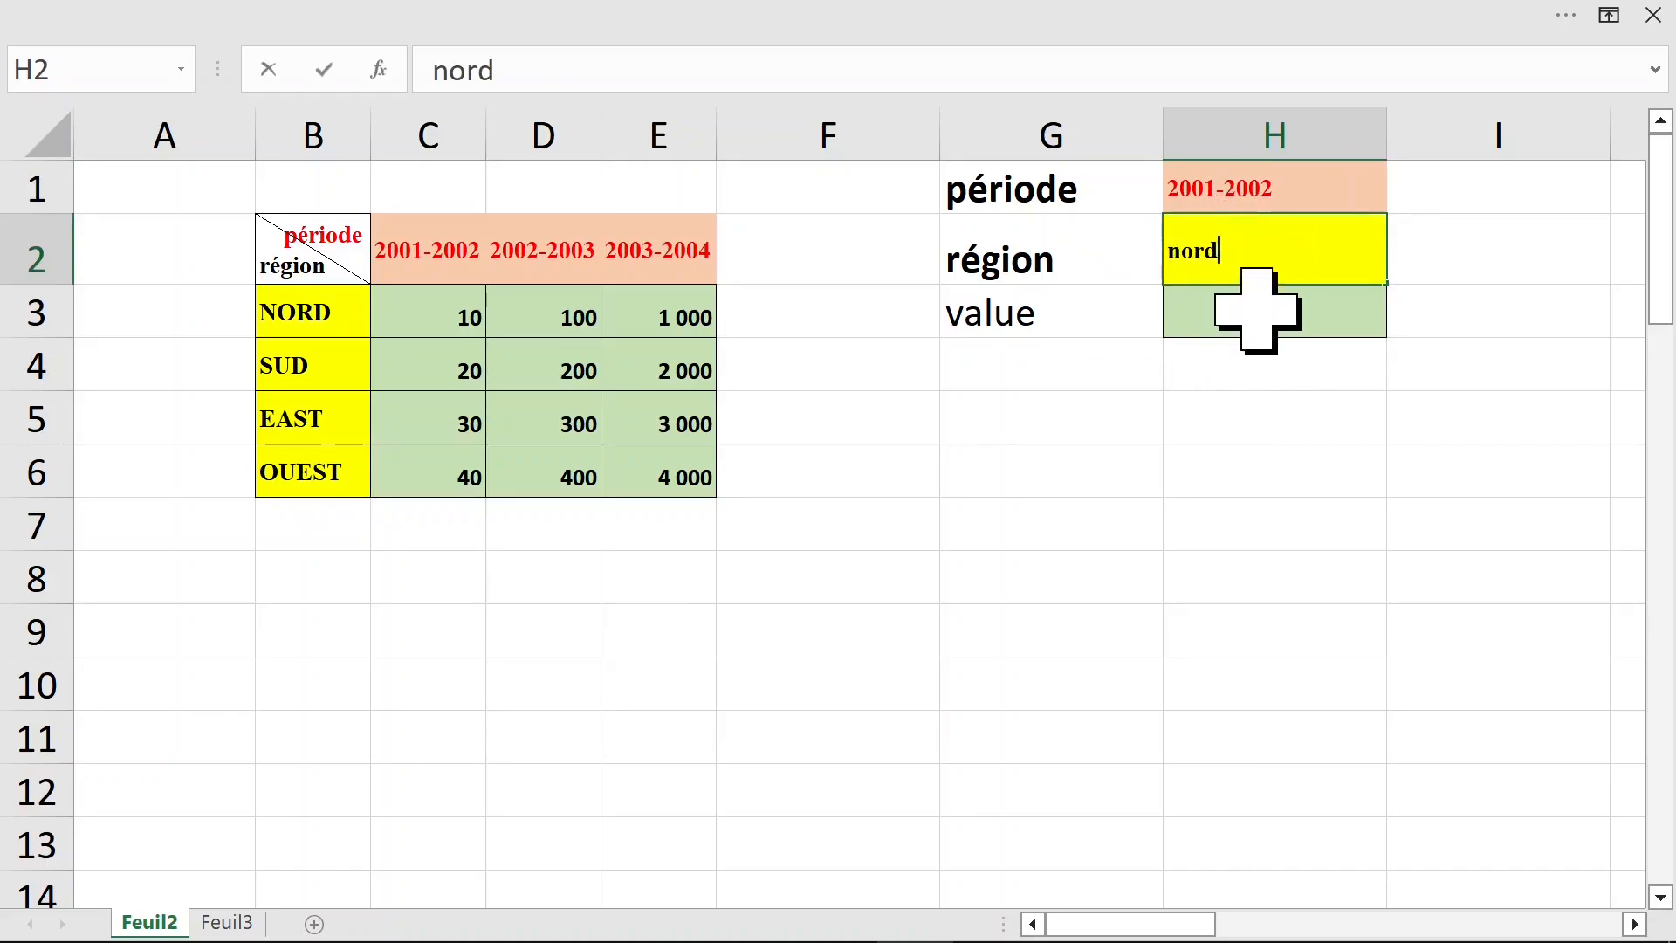
{"action": "key", "text": "Return"}
{"action": "left_click", "coordinate": [453, 316]}
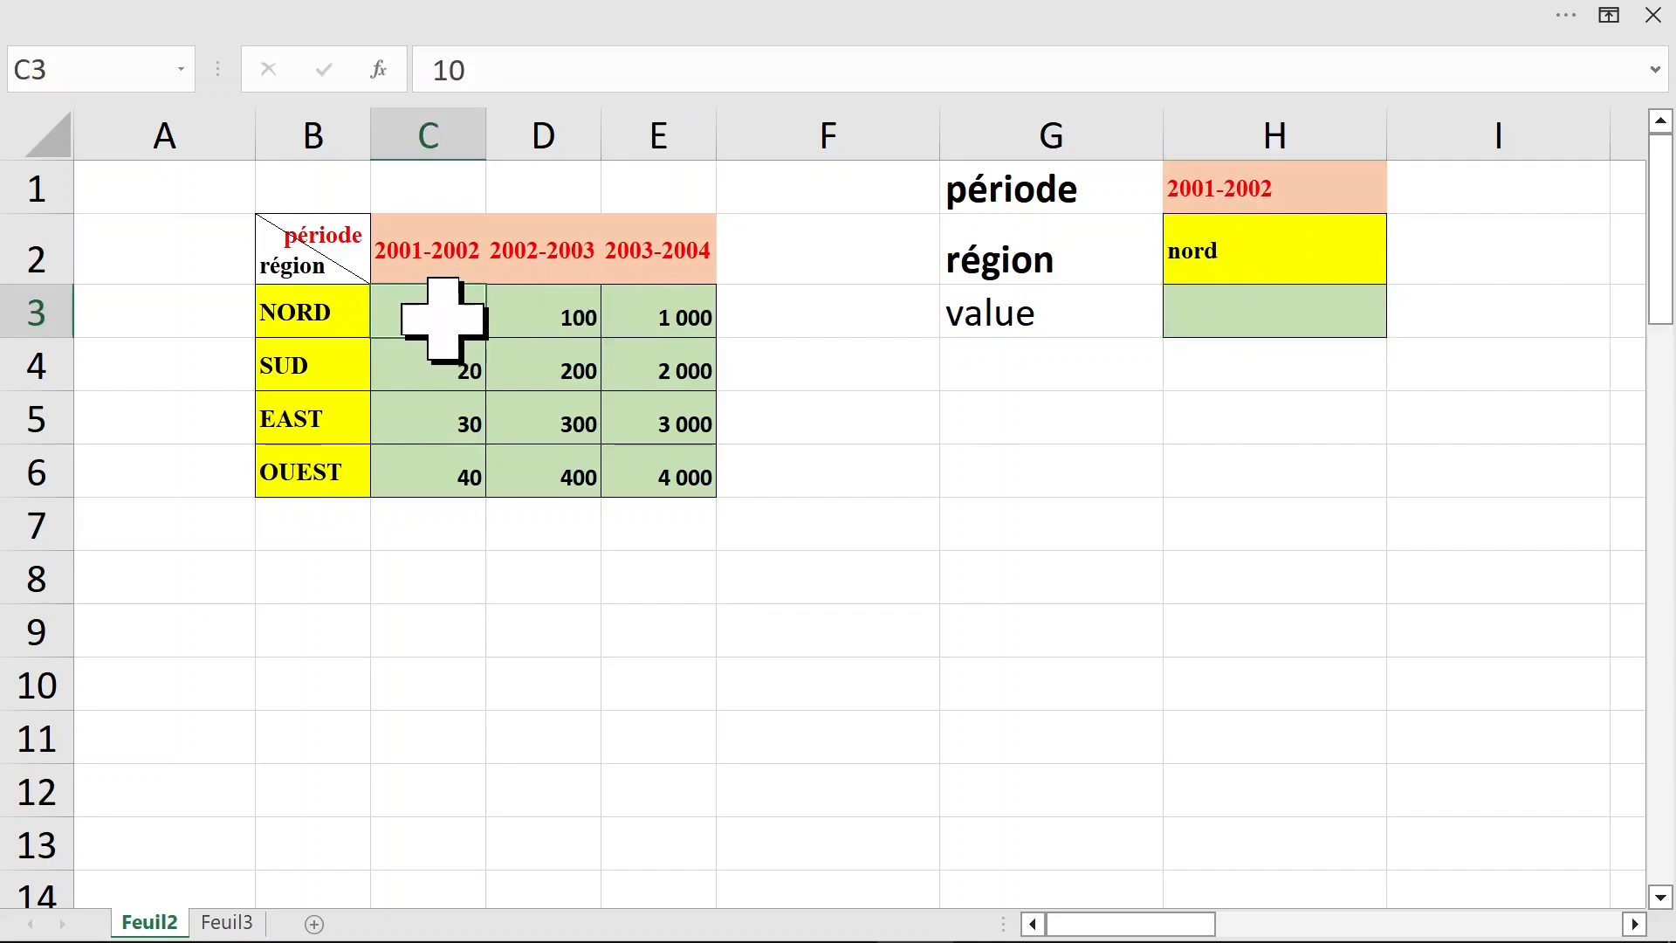
Set the région cell H2 to sud and locate the matching table value for 2001-2002
{"action": "left_click", "coordinate": [1229, 251]}
{"action": "type", "text": "sud"}
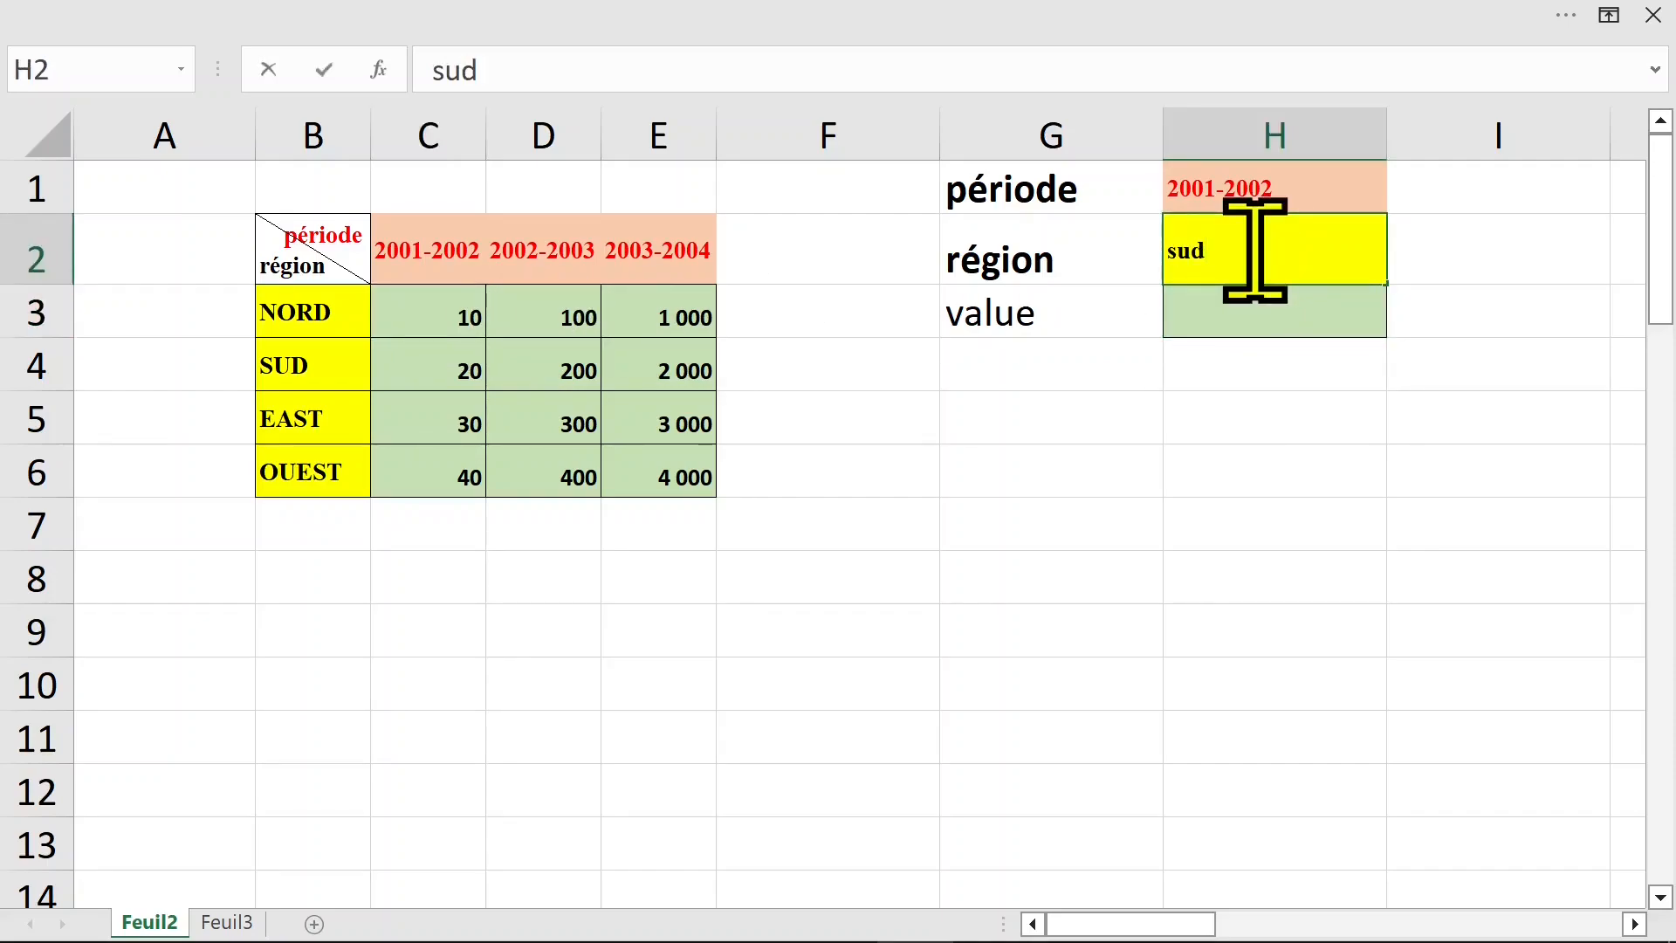
{"action": "key", "text": "Return"}
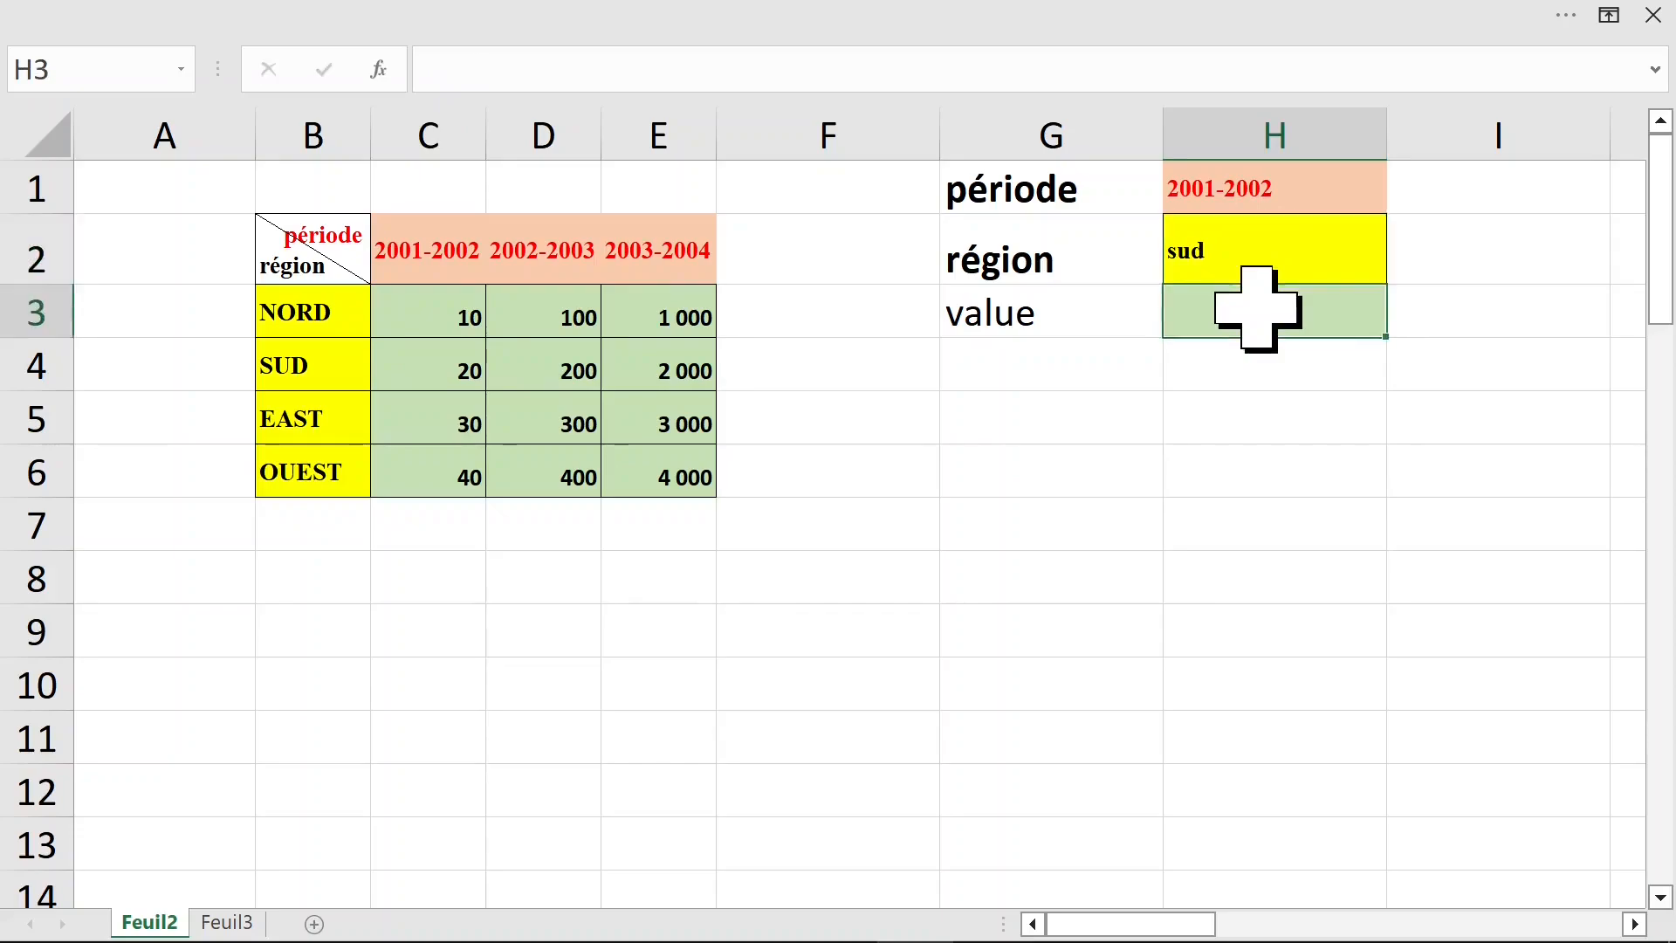
{"action": "left_click", "coordinate": [458, 365]}
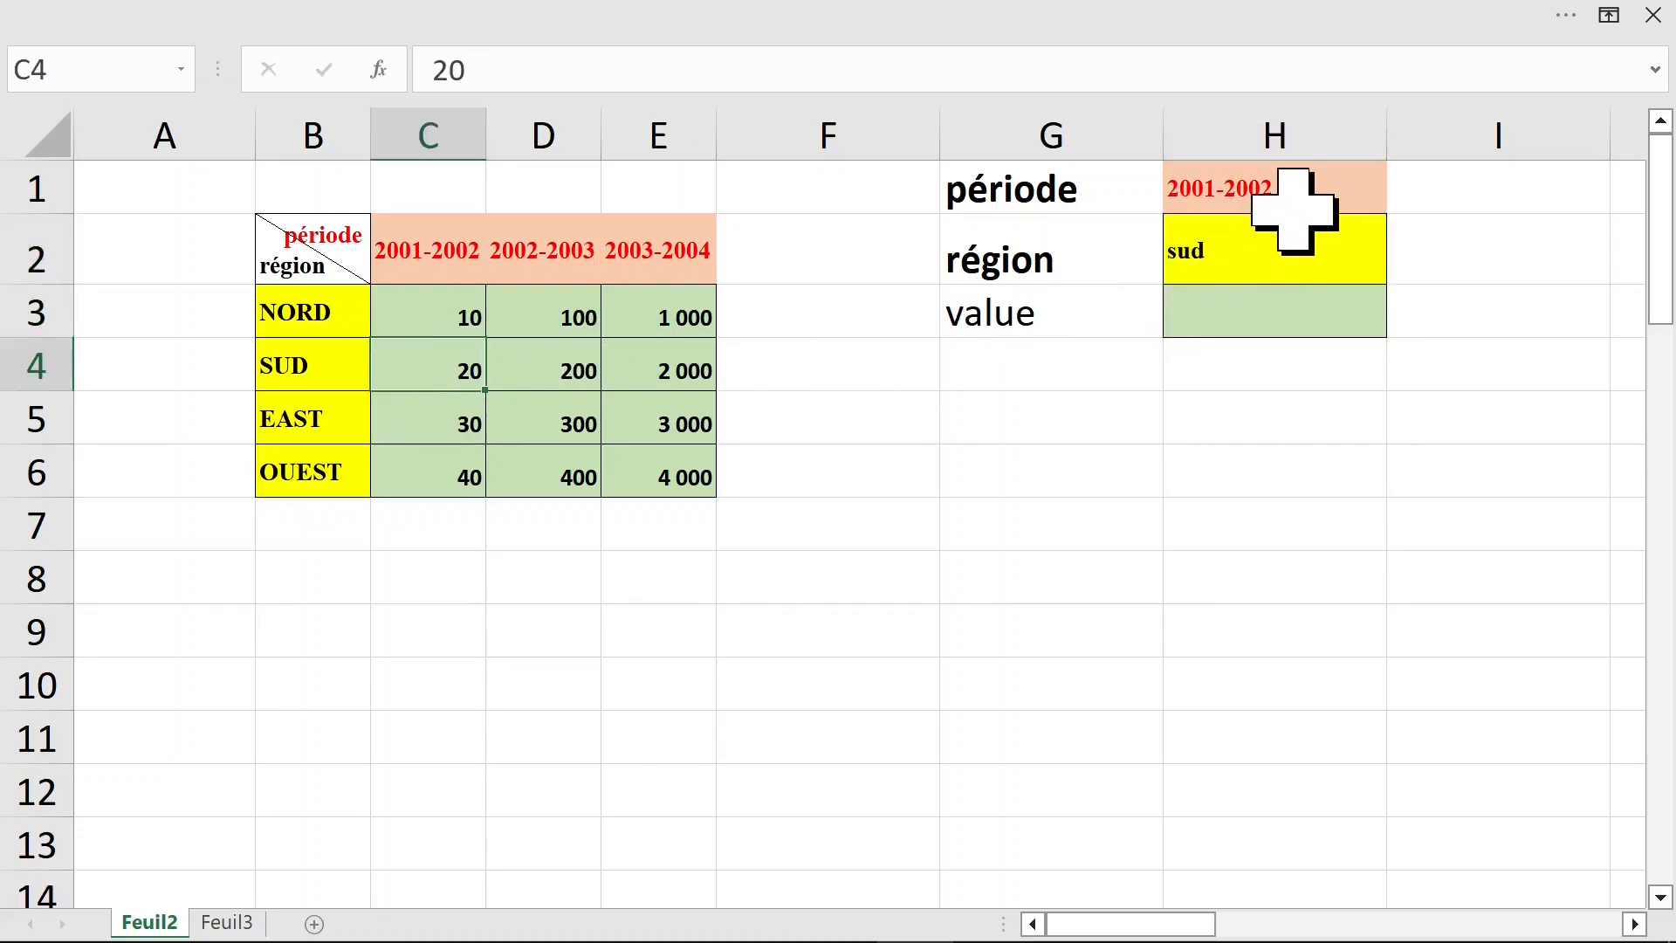
{"action": "left_click", "coordinate": [1272, 303]}
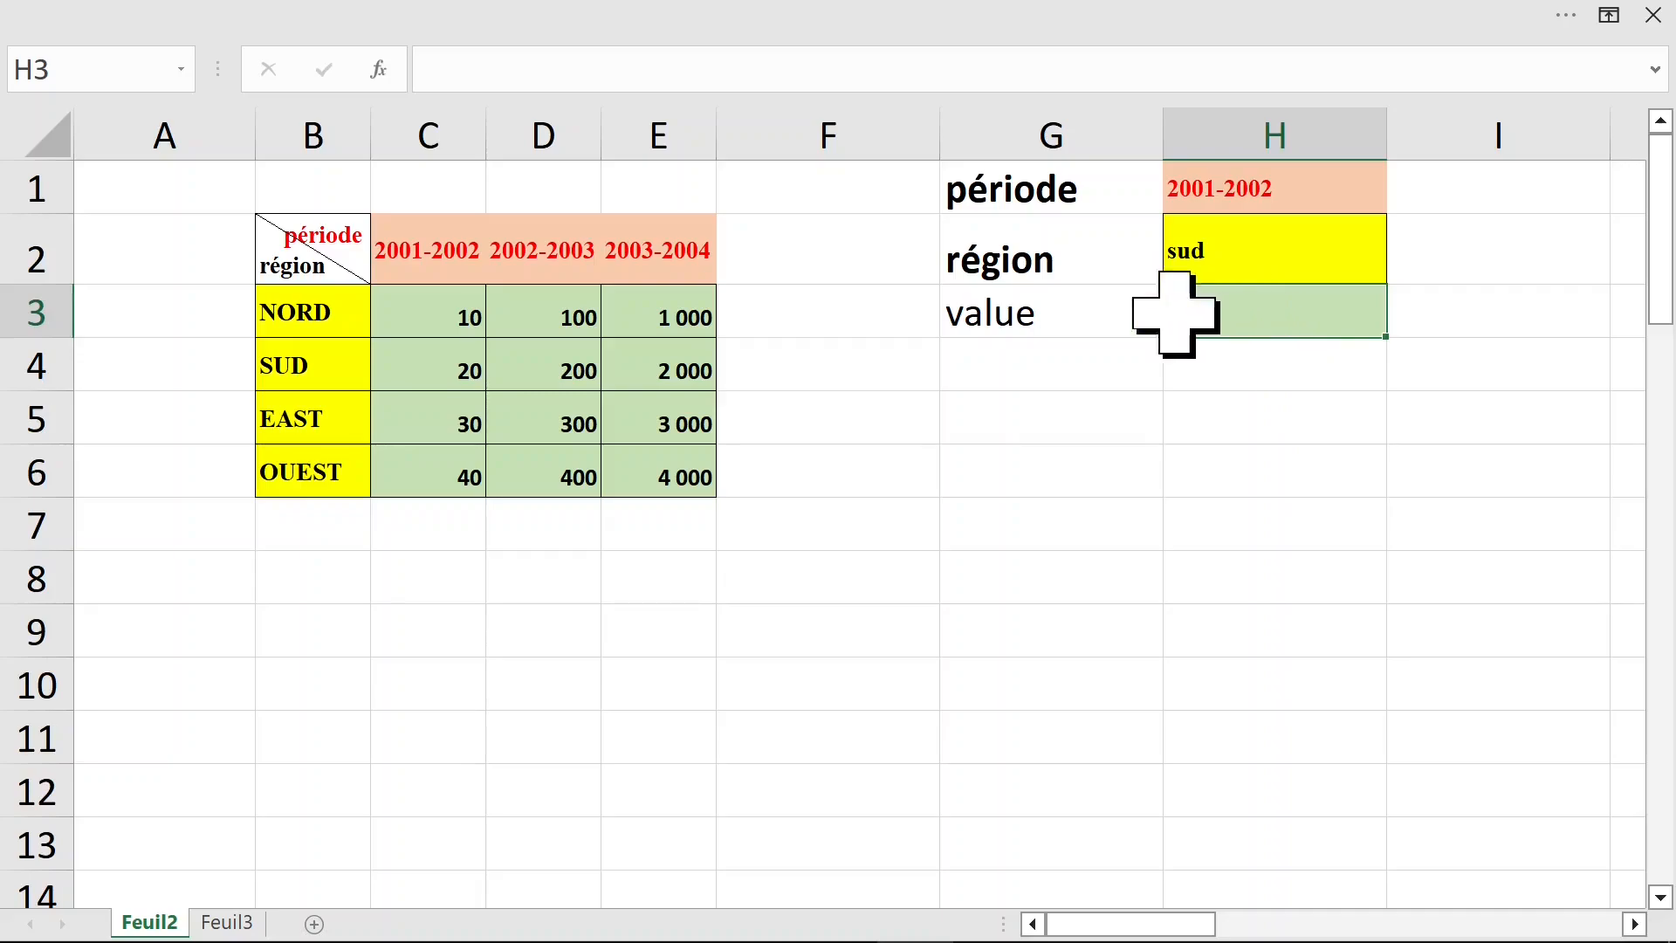
{"action": "left_click", "coordinate": [404, 201]}
{"action": "left_click_drag", "start_coordinate": [404, 201], "coordinate": [655, 194]}
{"action": "left_click", "coordinate": [423, 218]}
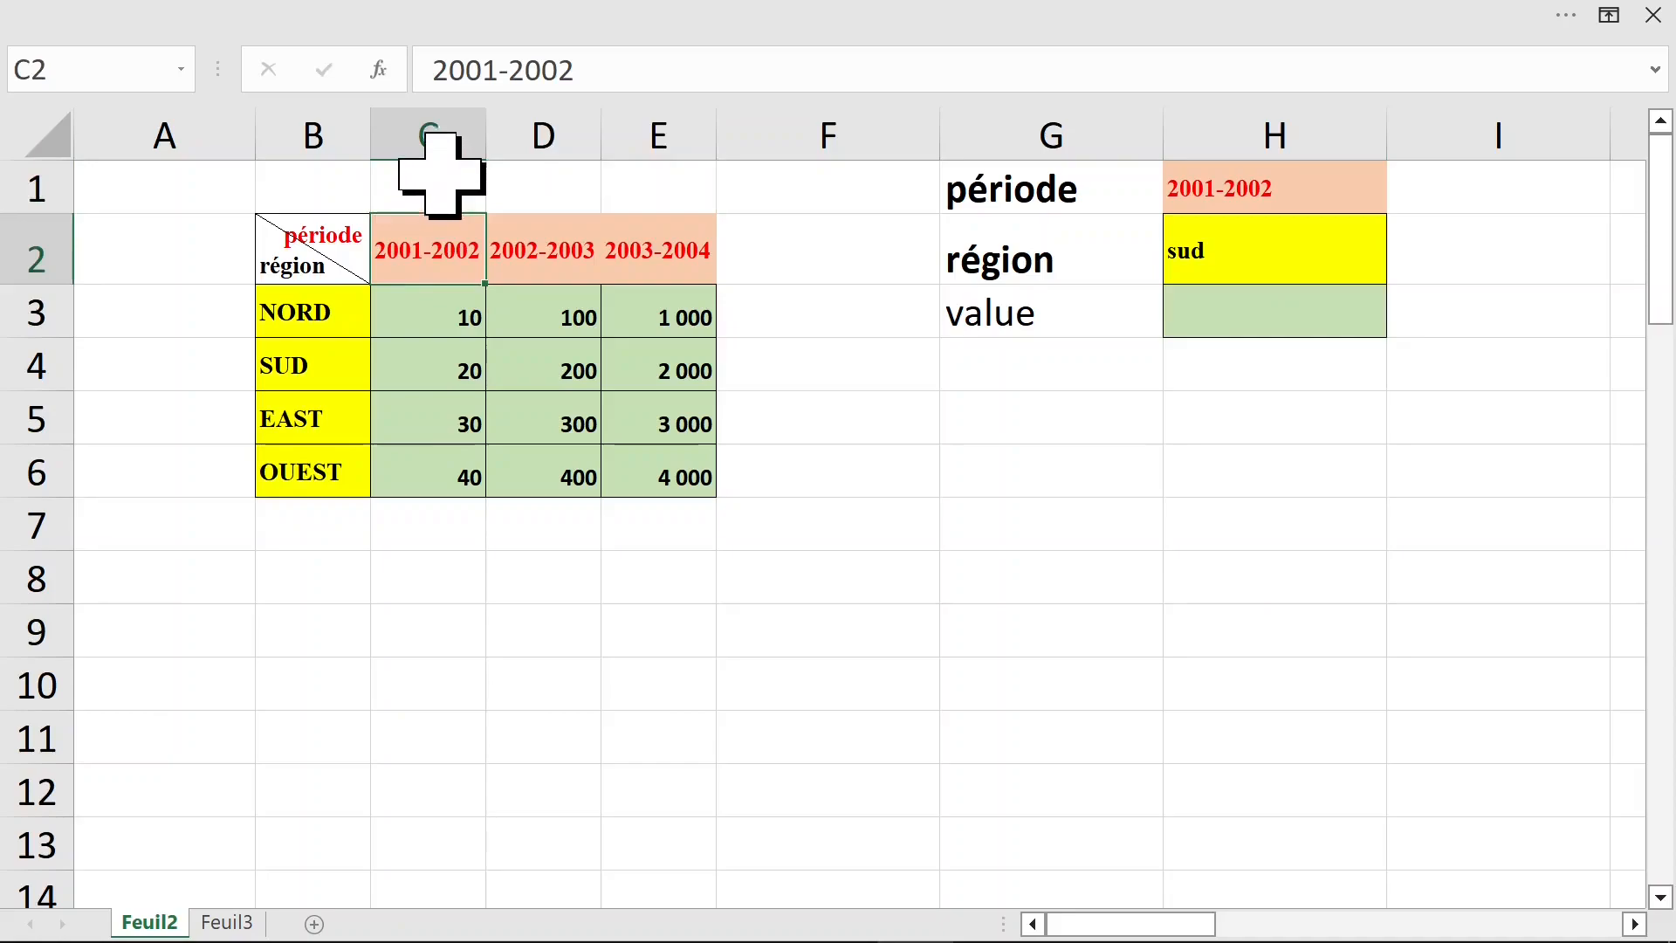
{"action": "left_click", "coordinate": [436, 139]}
{"action": "left_click", "coordinate": [547, 131]}
{"action": "left_click", "coordinate": [667, 127]}
Number the three période columns 1, 2 and 3 in cells C1:E1 above the table headers
{"action": "left_click", "coordinate": [433, 188]}
{"action": "type", "text": "1"}
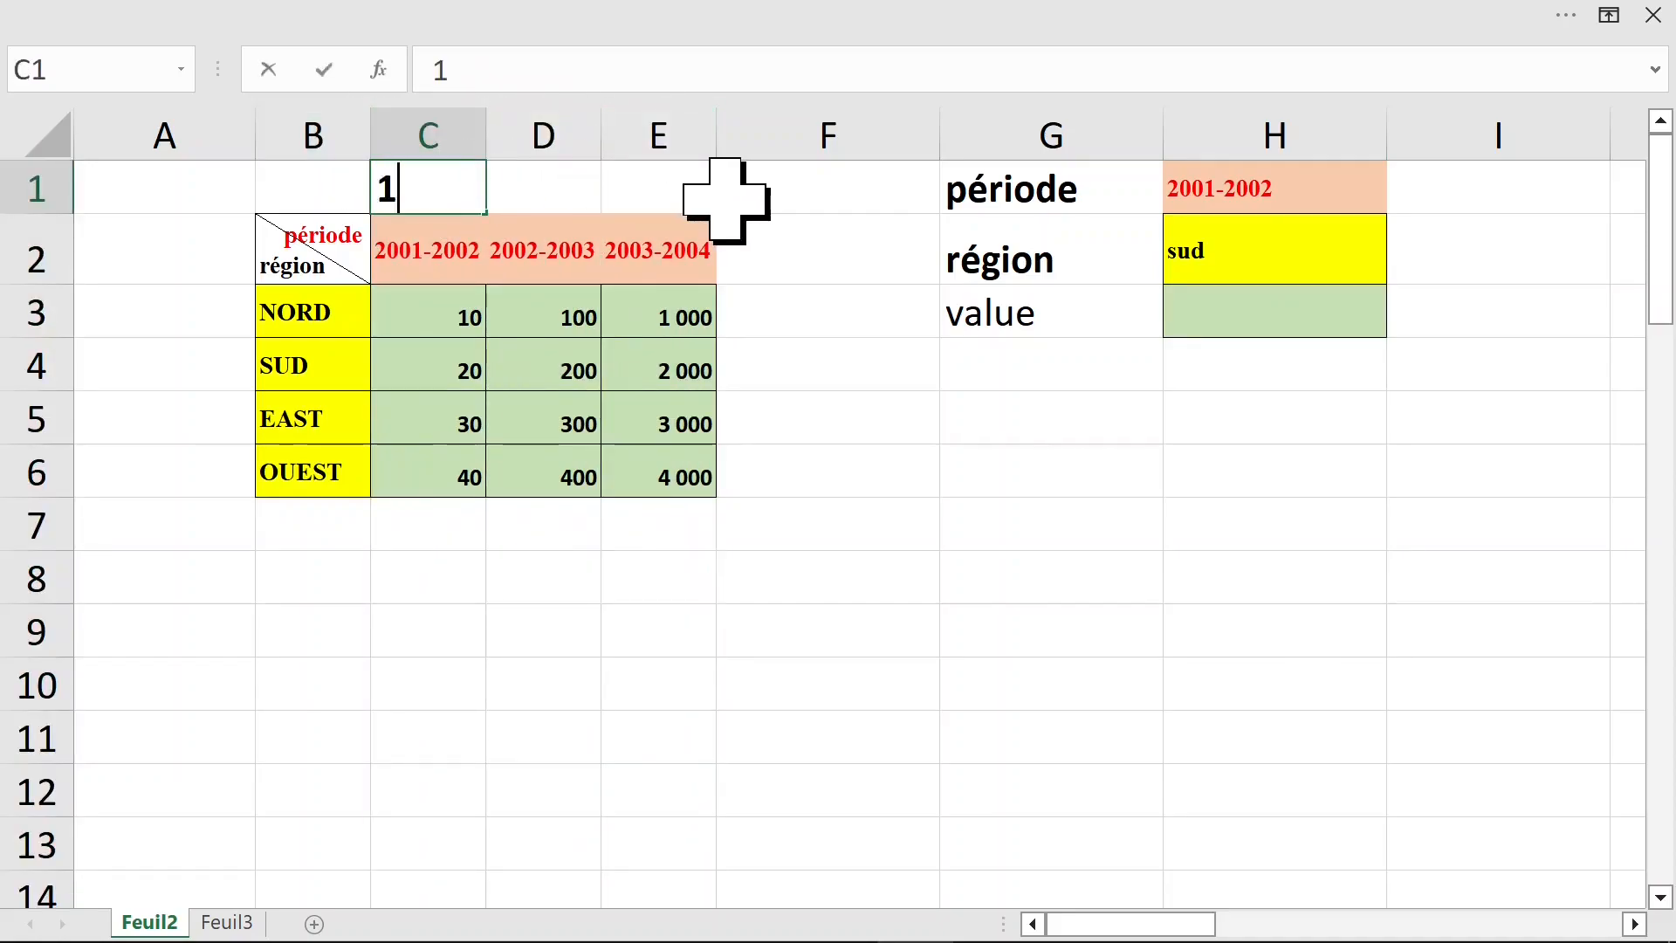
{"action": "key", "text": "Tab"}
{"action": "type", "text": "2"}
{"action": "key", "text": "Tab"}
{"action": "type", "text": "3"}
{"action": "left_click", "coordinate": [684, 317]}
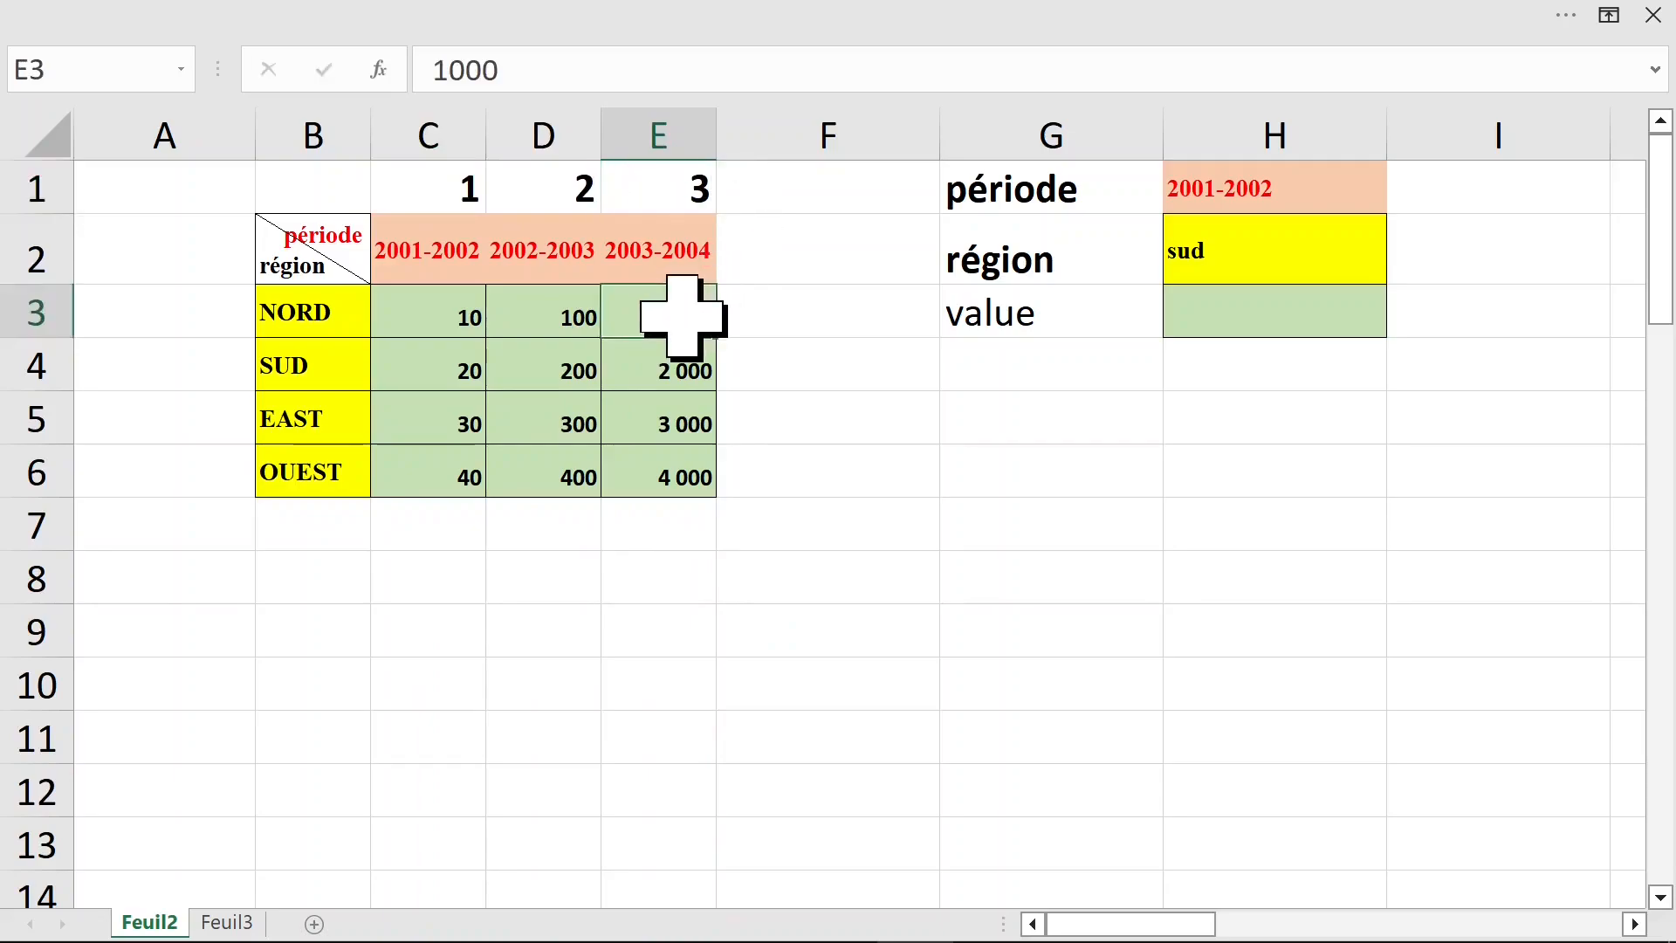
Number the four région rows 1 to 4 in cells A3:A6 beside the region names
{"action": "left_click", "coordinate": [231, 328]}
{"action": "left_click_drag", "start_coordinate": [292, 318], "coordinate": [449, 431]}
{"action": "left_click", "coordinate": [233, 324]}
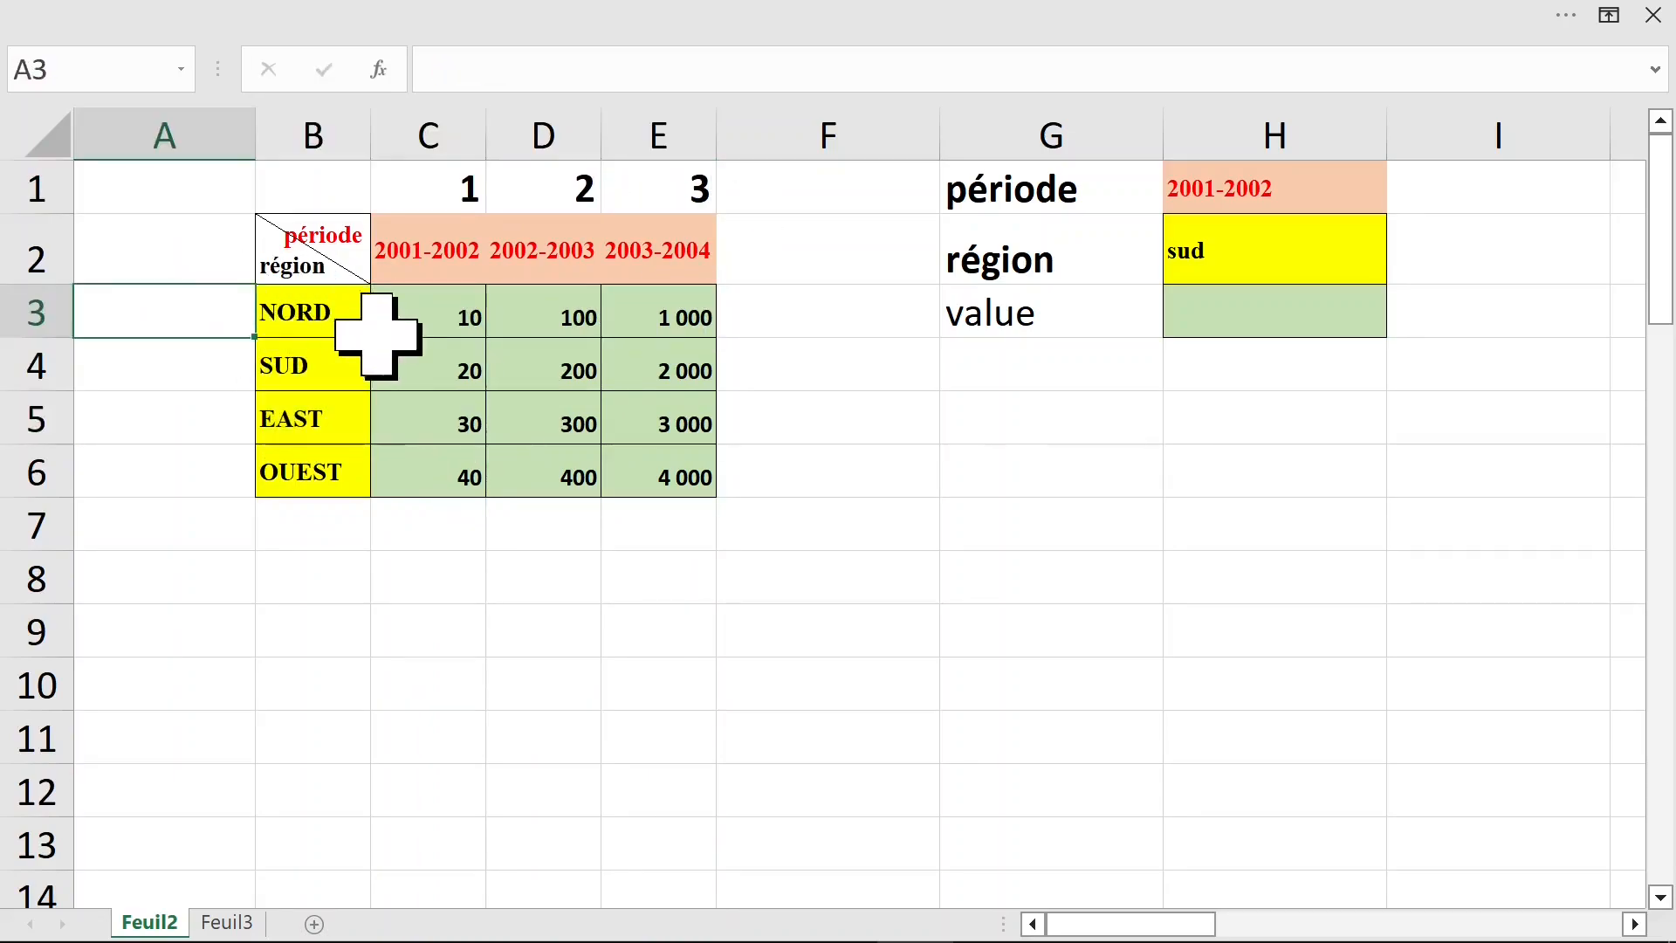
{"action": "type", "text": "1"}
{"action": "key", "text": "Return"}
{"action": "type", "text": "2"}
{"action": "key", "text": "Return"}
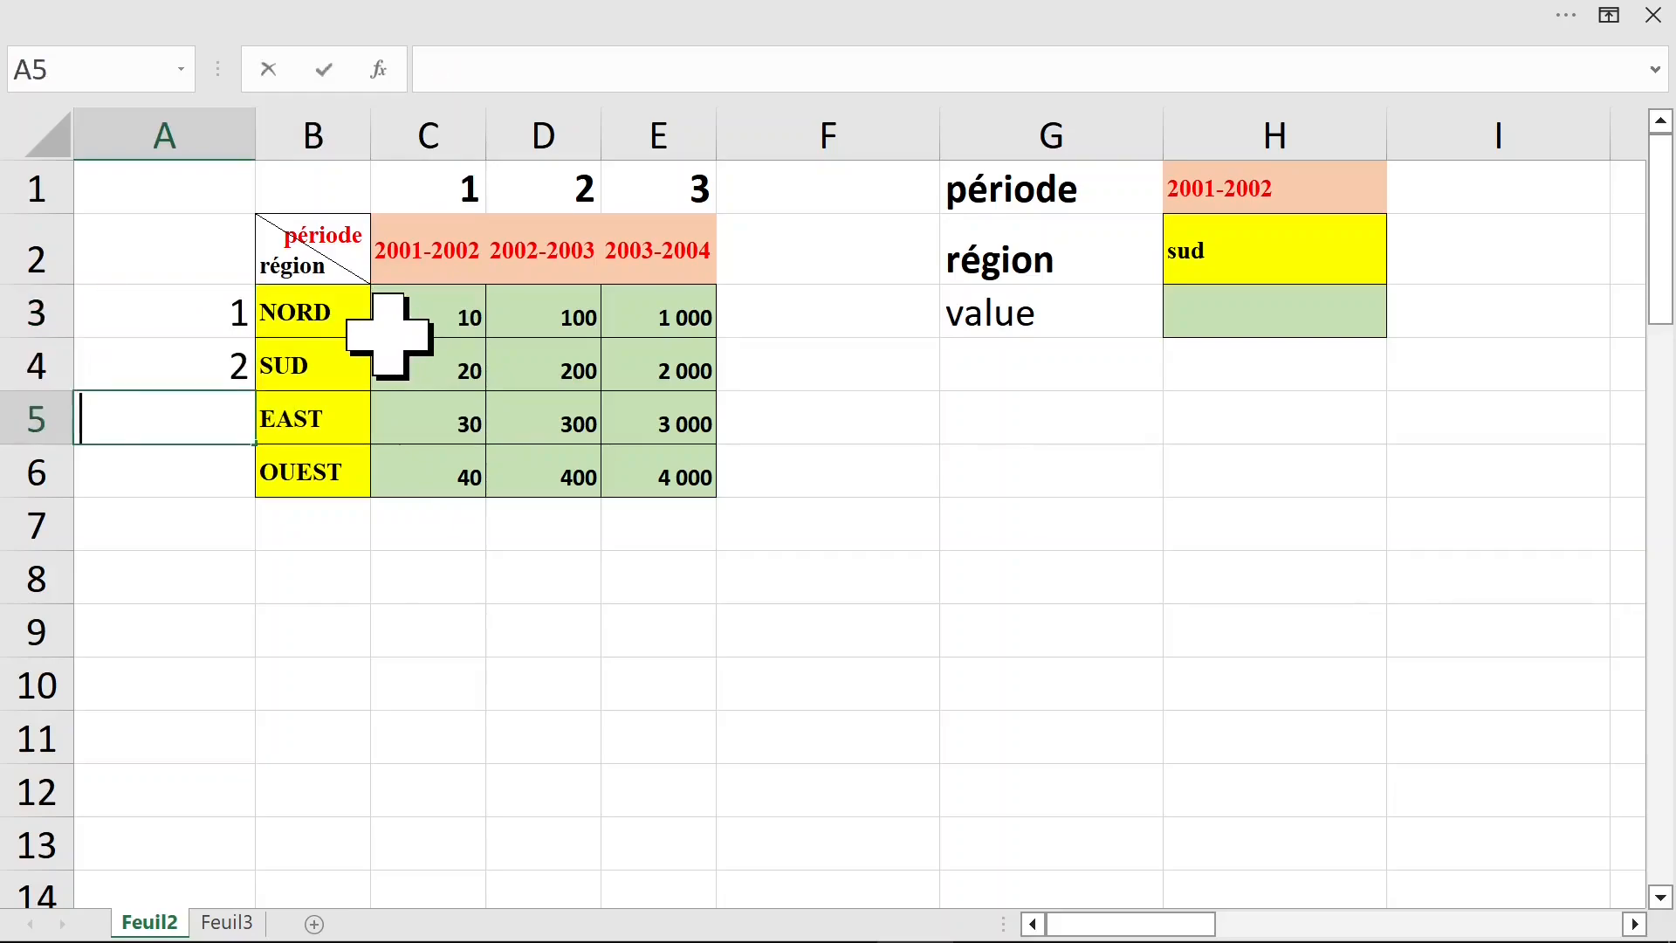
{"action": "key", "text": "Return"}
{"action": "type", "text": "4"}
{"action": "left_click", "coordinate": [428, 476]}
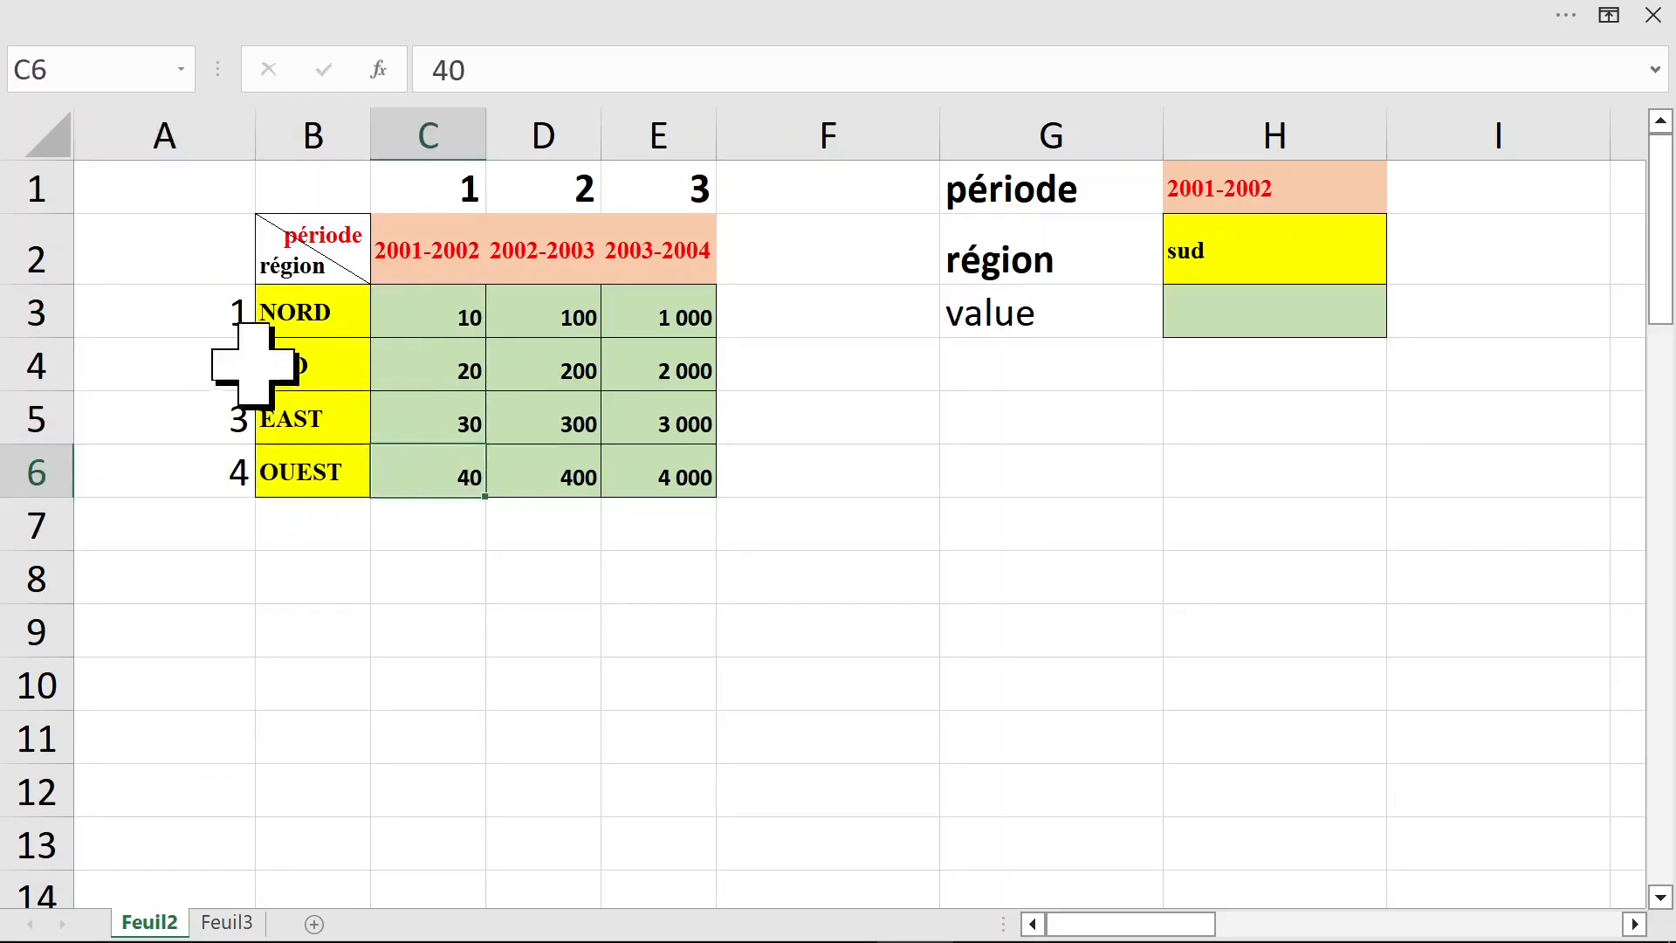
Examine the row numbers, the column numbers and the période criterion against the sheet's own column C and row 3
{"action": "left_click_drag", "start_coordinate": [216, 323], "coordinate": [230, 474]}
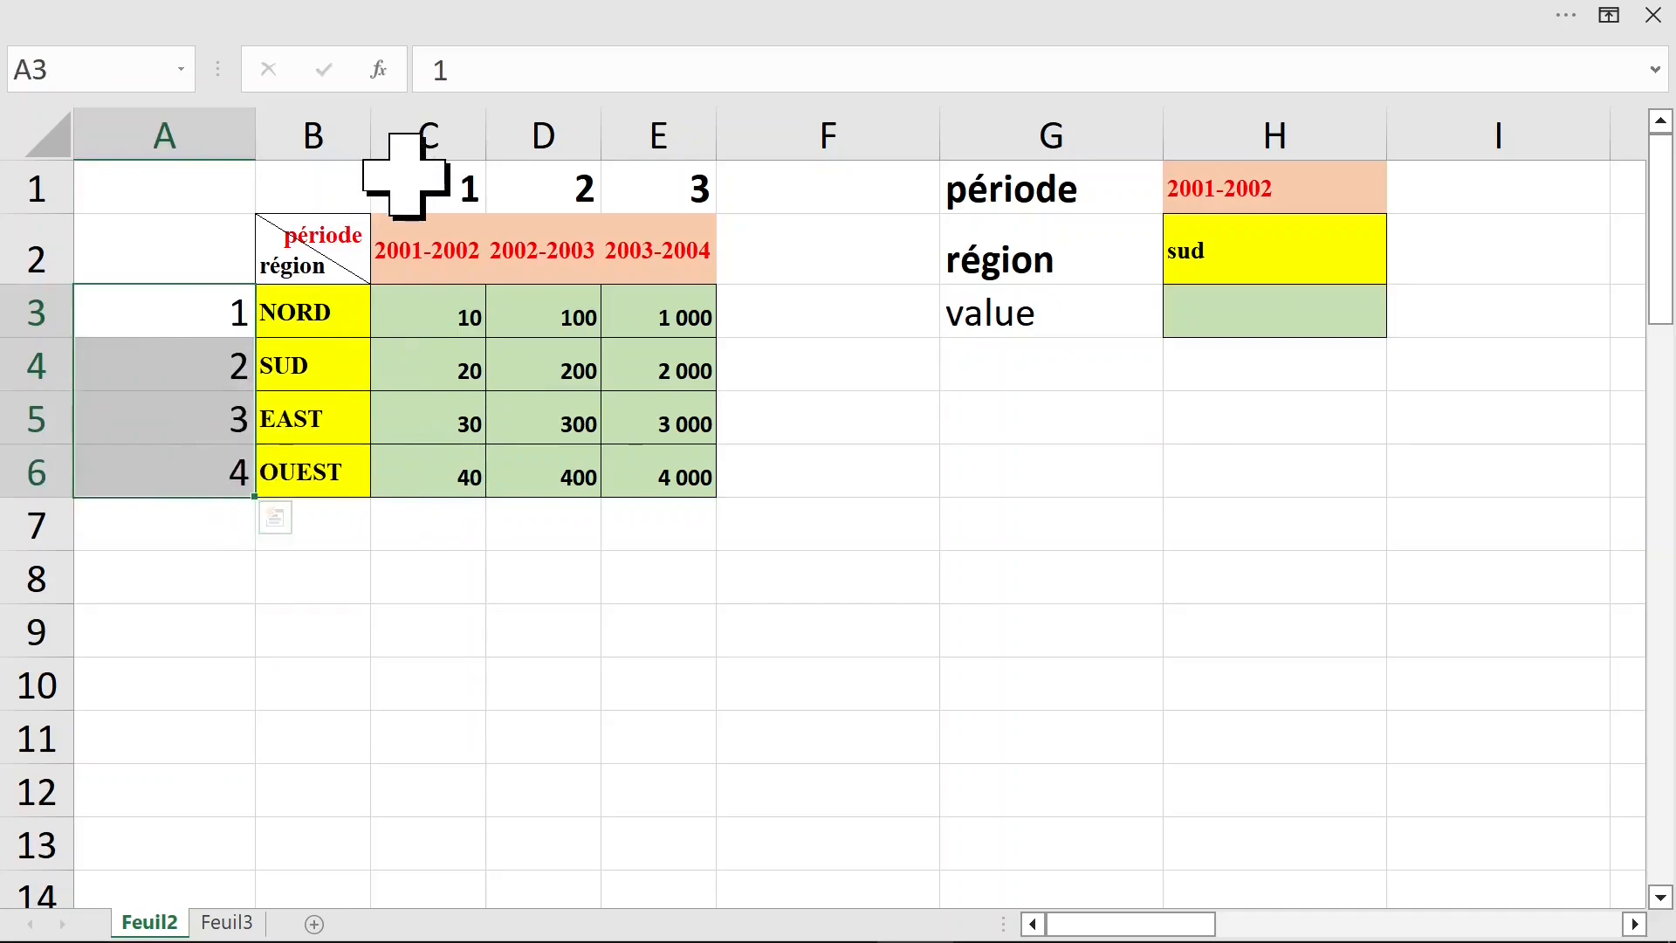
{"action": "left_click_drag", "start_coordinate": [457, 180], "coordinate": [673, 184]}
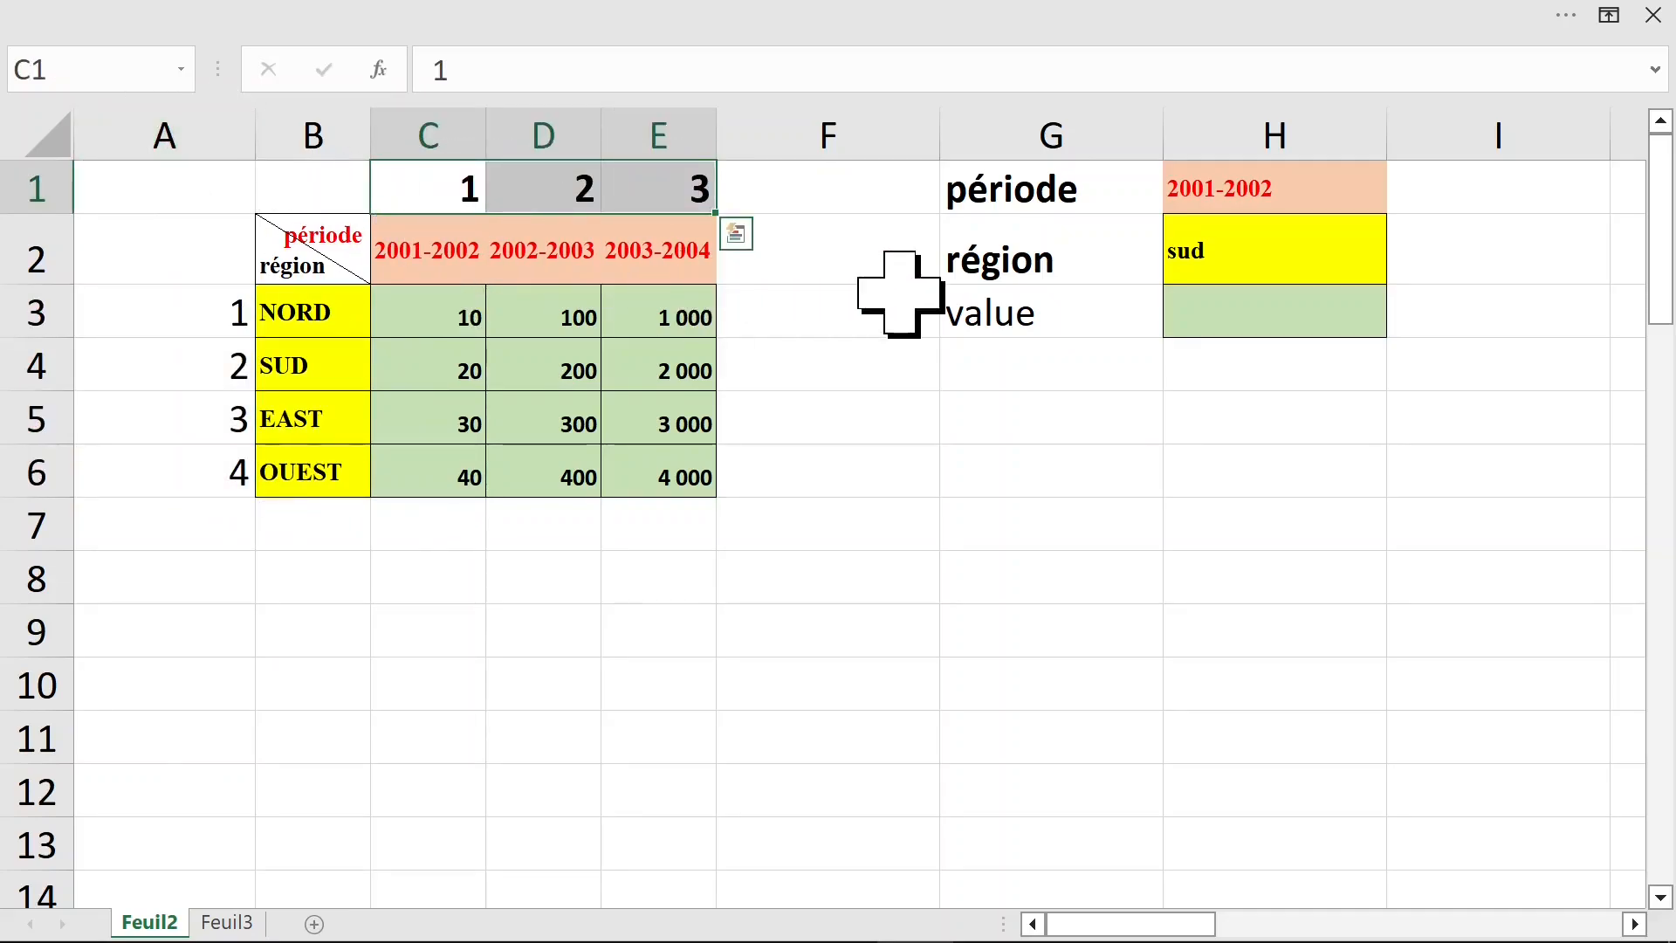
{"action": "left_click", "coordinate": [1249, 310]}
{"action": "left_click", "coordinate": [1246, 202]}
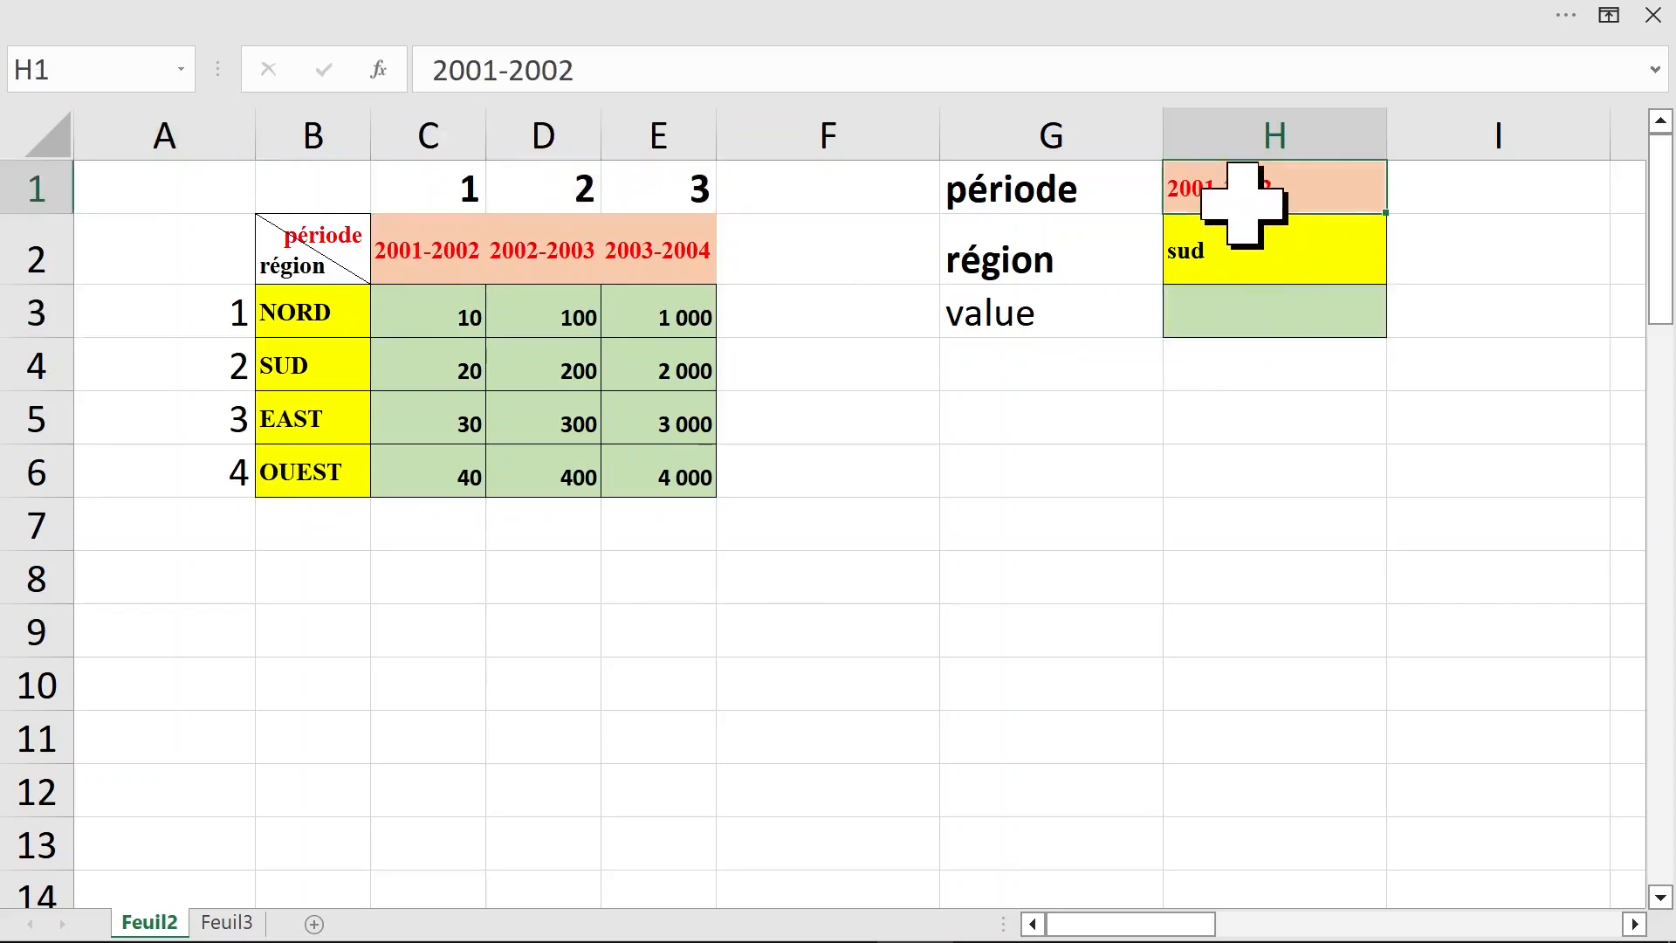
{"action": "left_click", "coordinate": [1243, 299]}
{"action": "left_click", "coordinate": [1292, 196]}
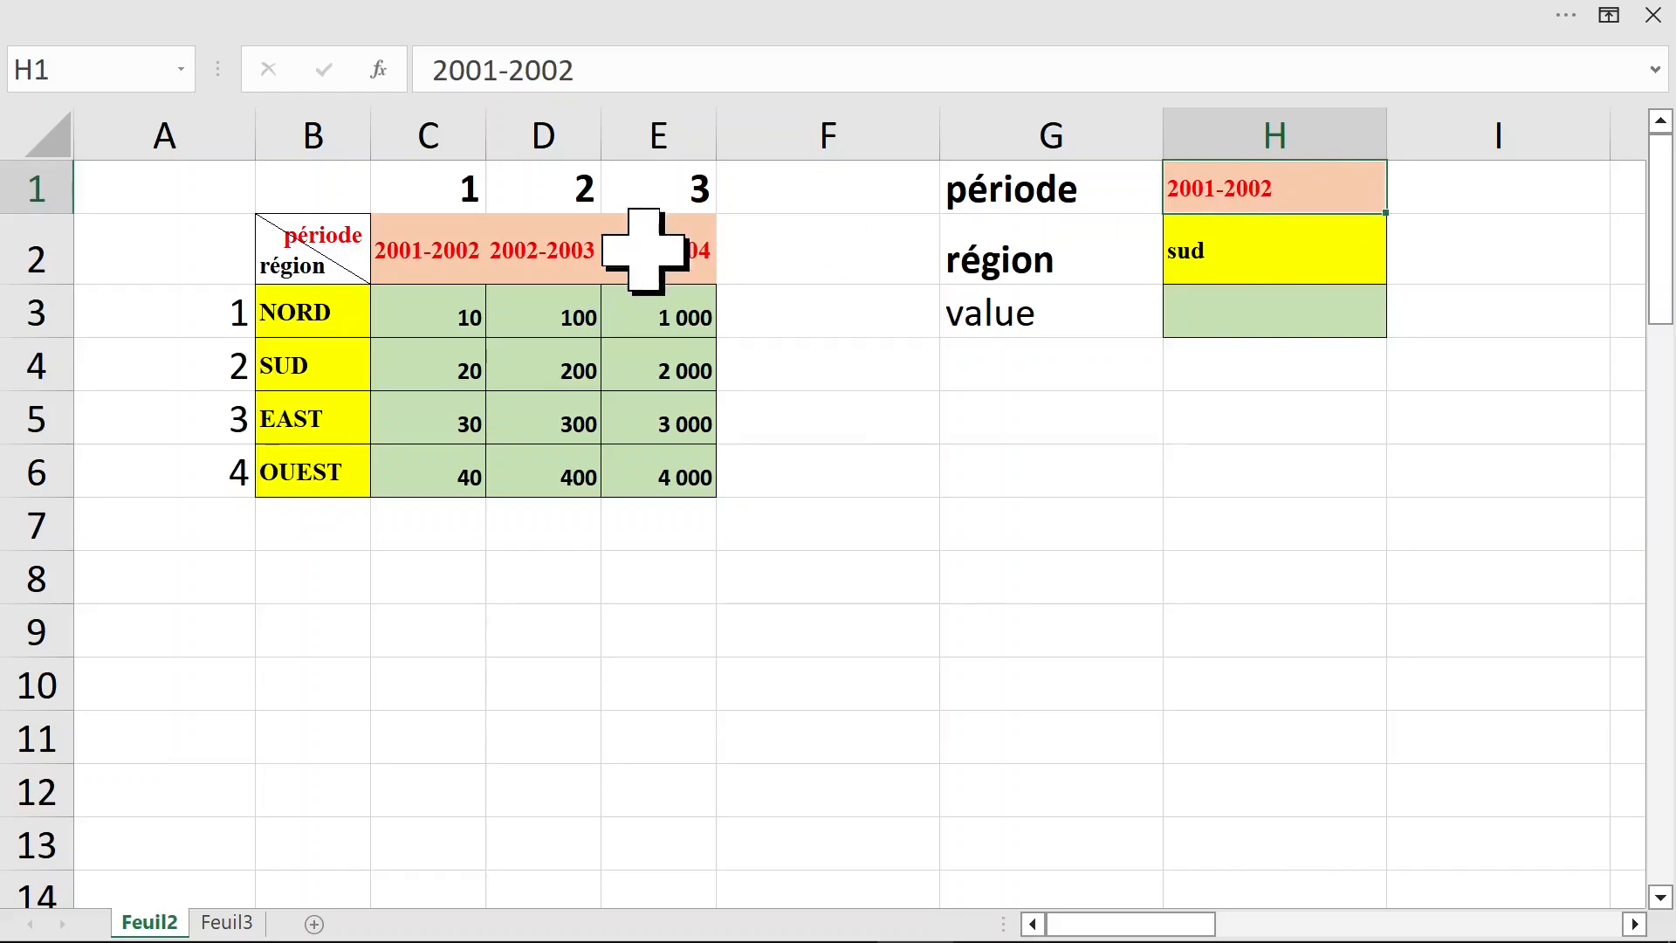
{"action": "left_click", "coordinate": [463, 257]}
{"action": "left_click", "coordinate": [430, 131]}
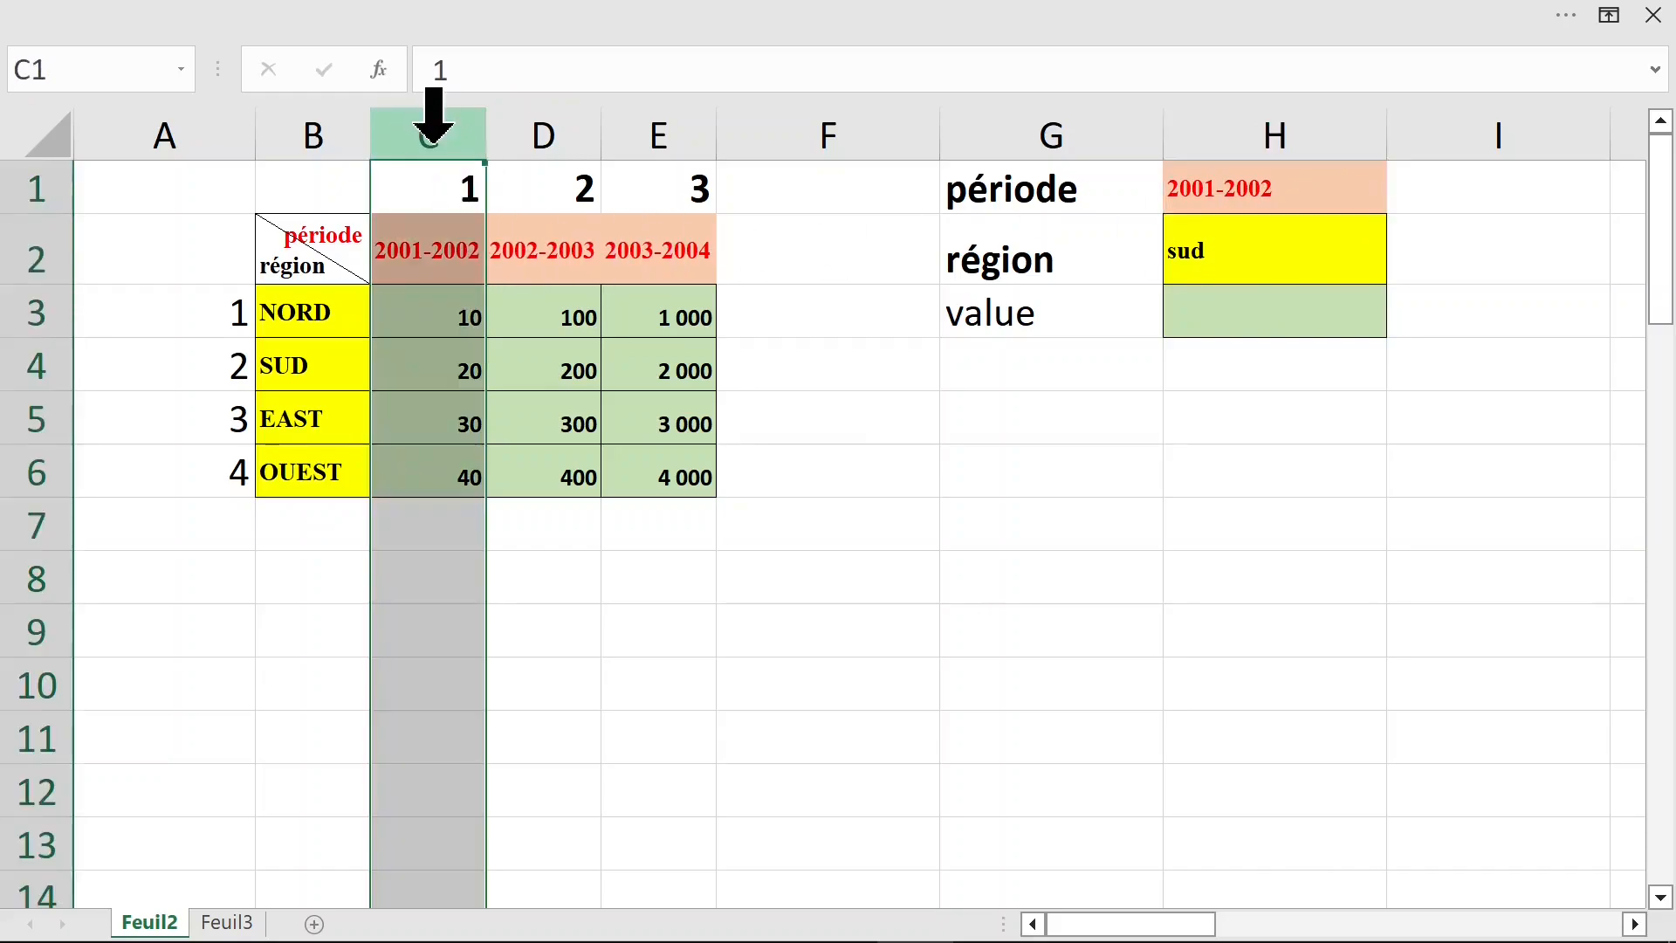
{"action": "left_click", "coordinate": [30, 315]}
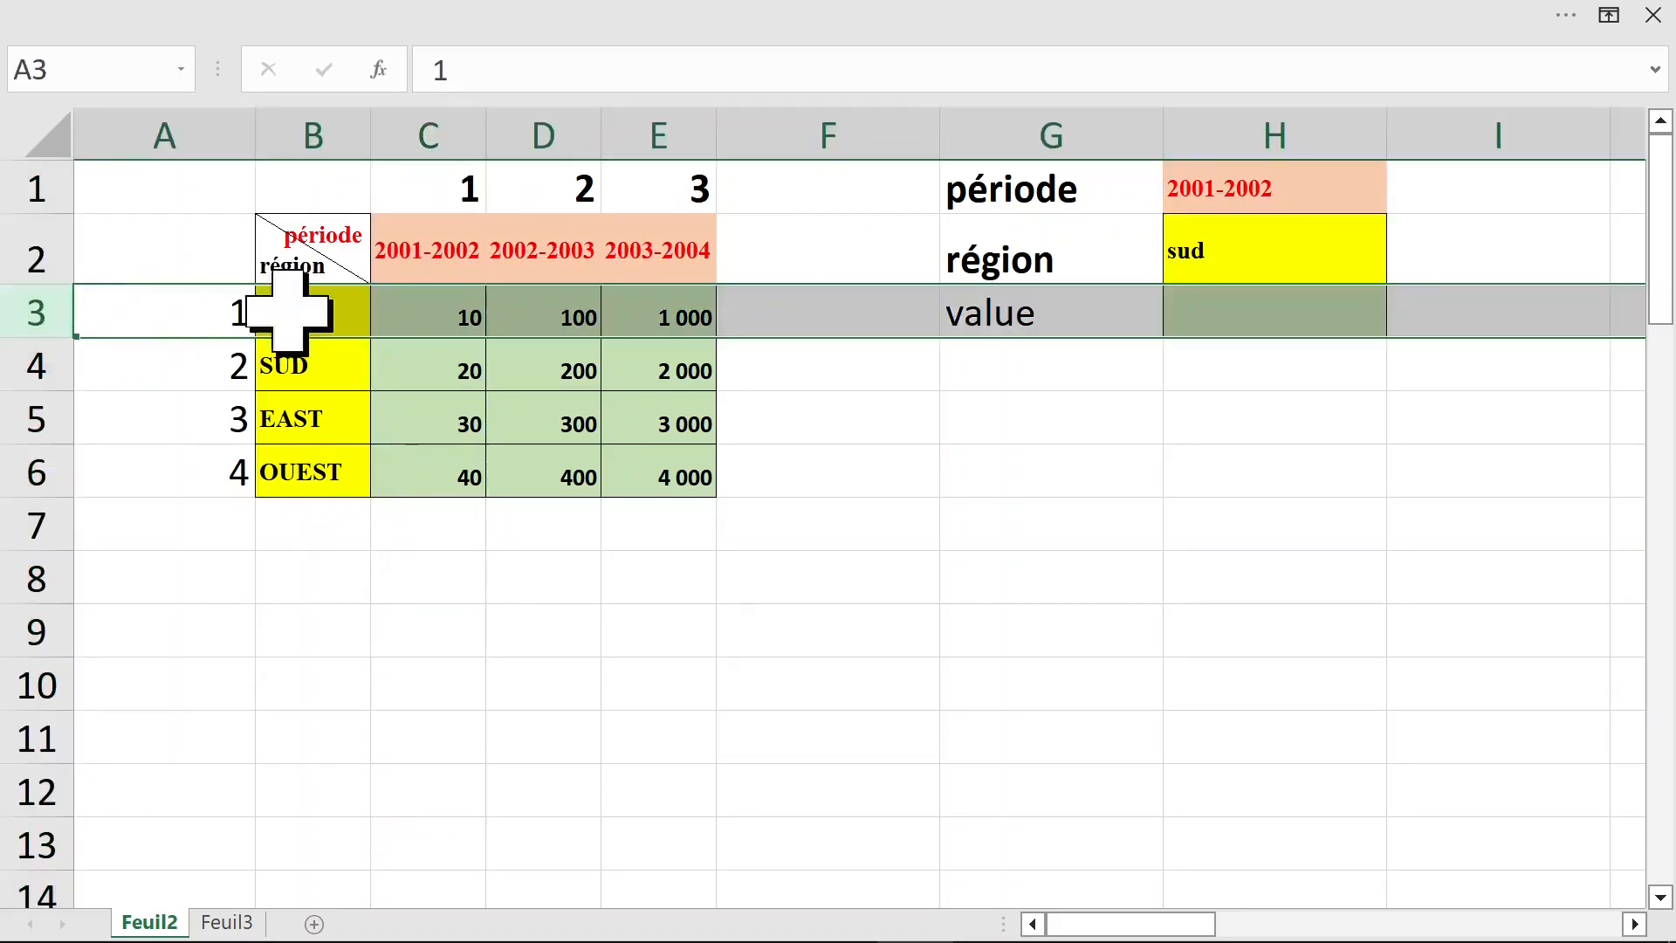
Enter the formula =INDEX(C3:E6;2;1) in the value cell H3 and check its result against the région criterion
{"action": "left_click", "coordinate": [1358, 313]}
{"action": "type", "text": "=index"}
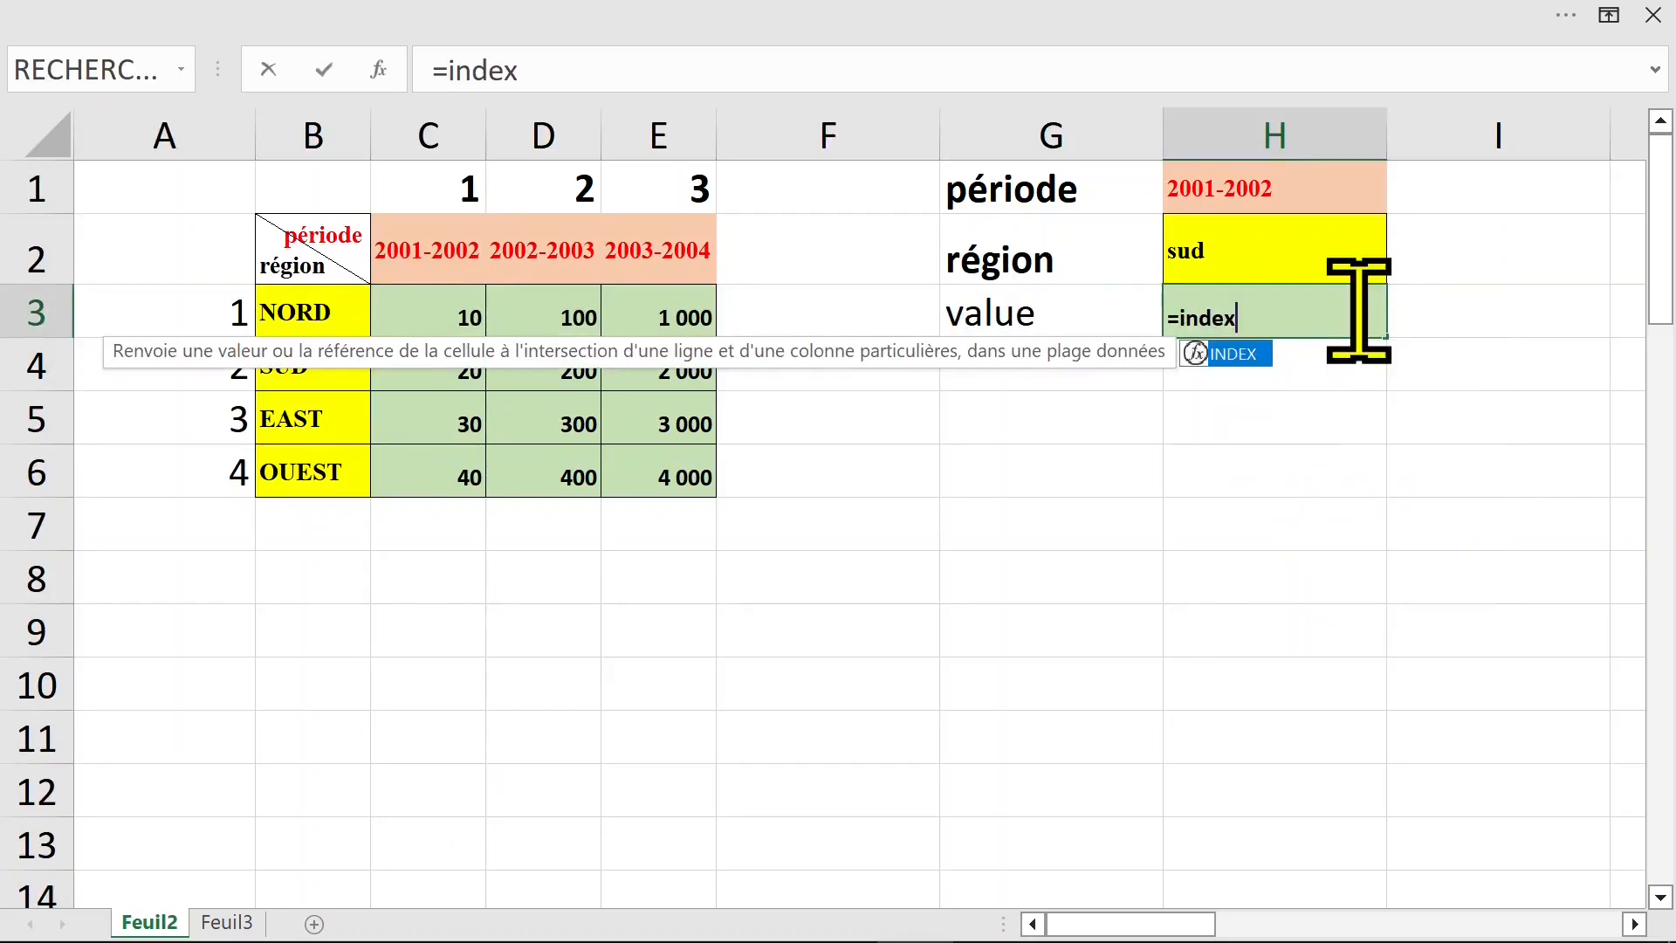
{"action": "key", "text": "Tab"}
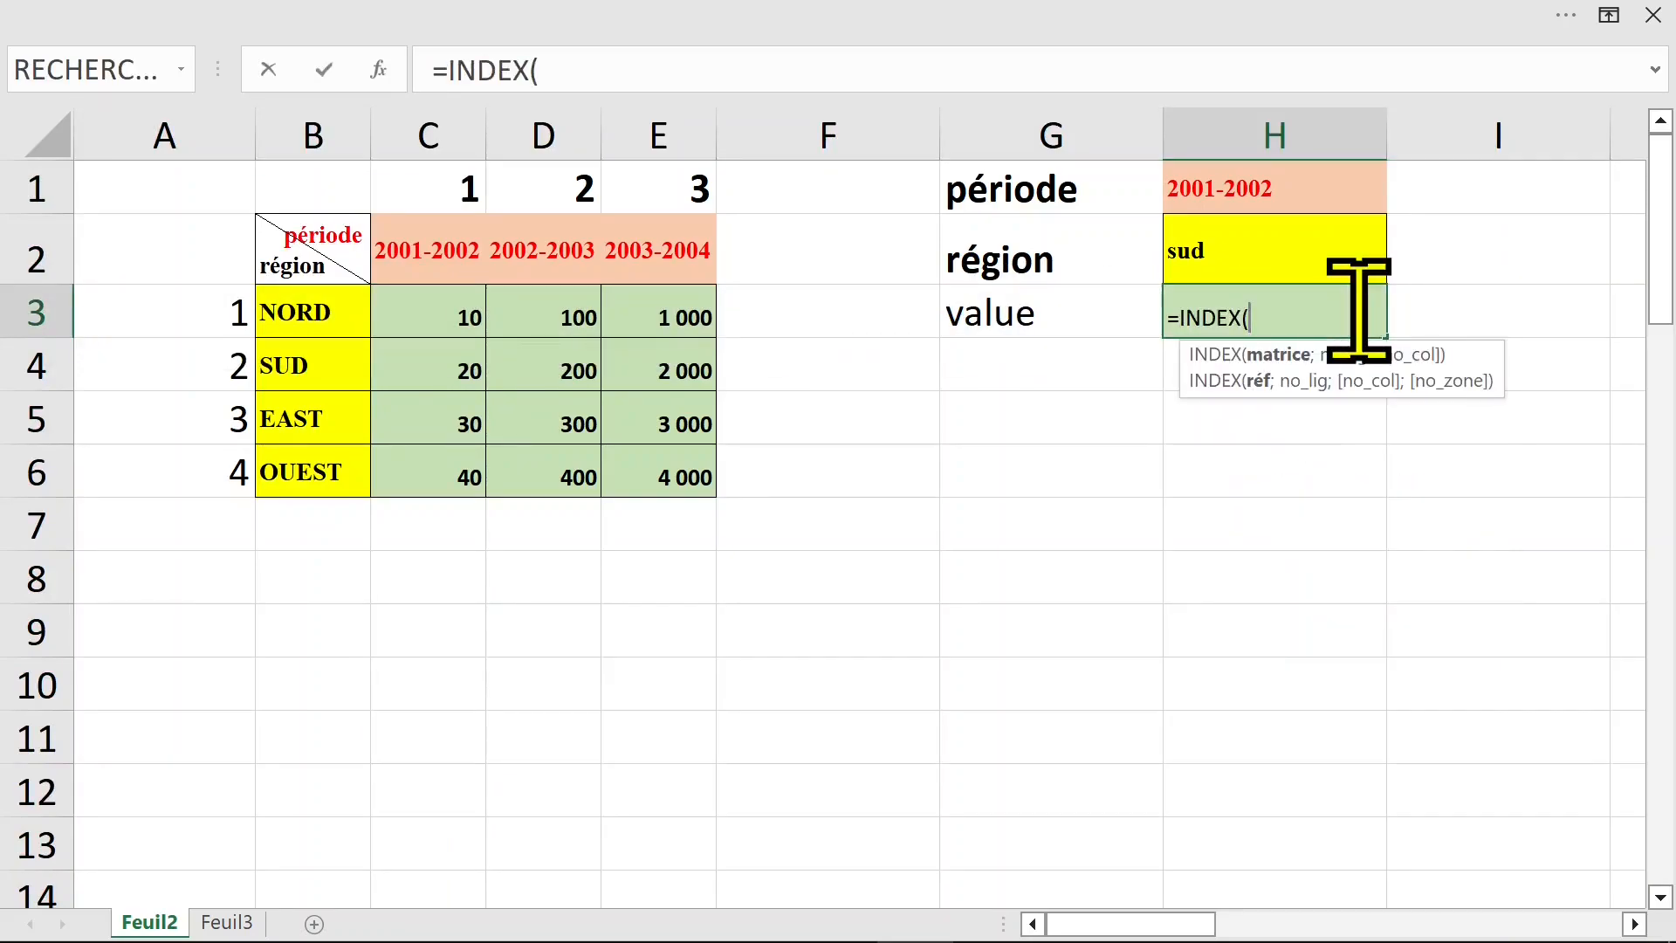
{"action": "left_click_drag", "start_coordinate": [449, 318], "coordinate": [653, 484]}
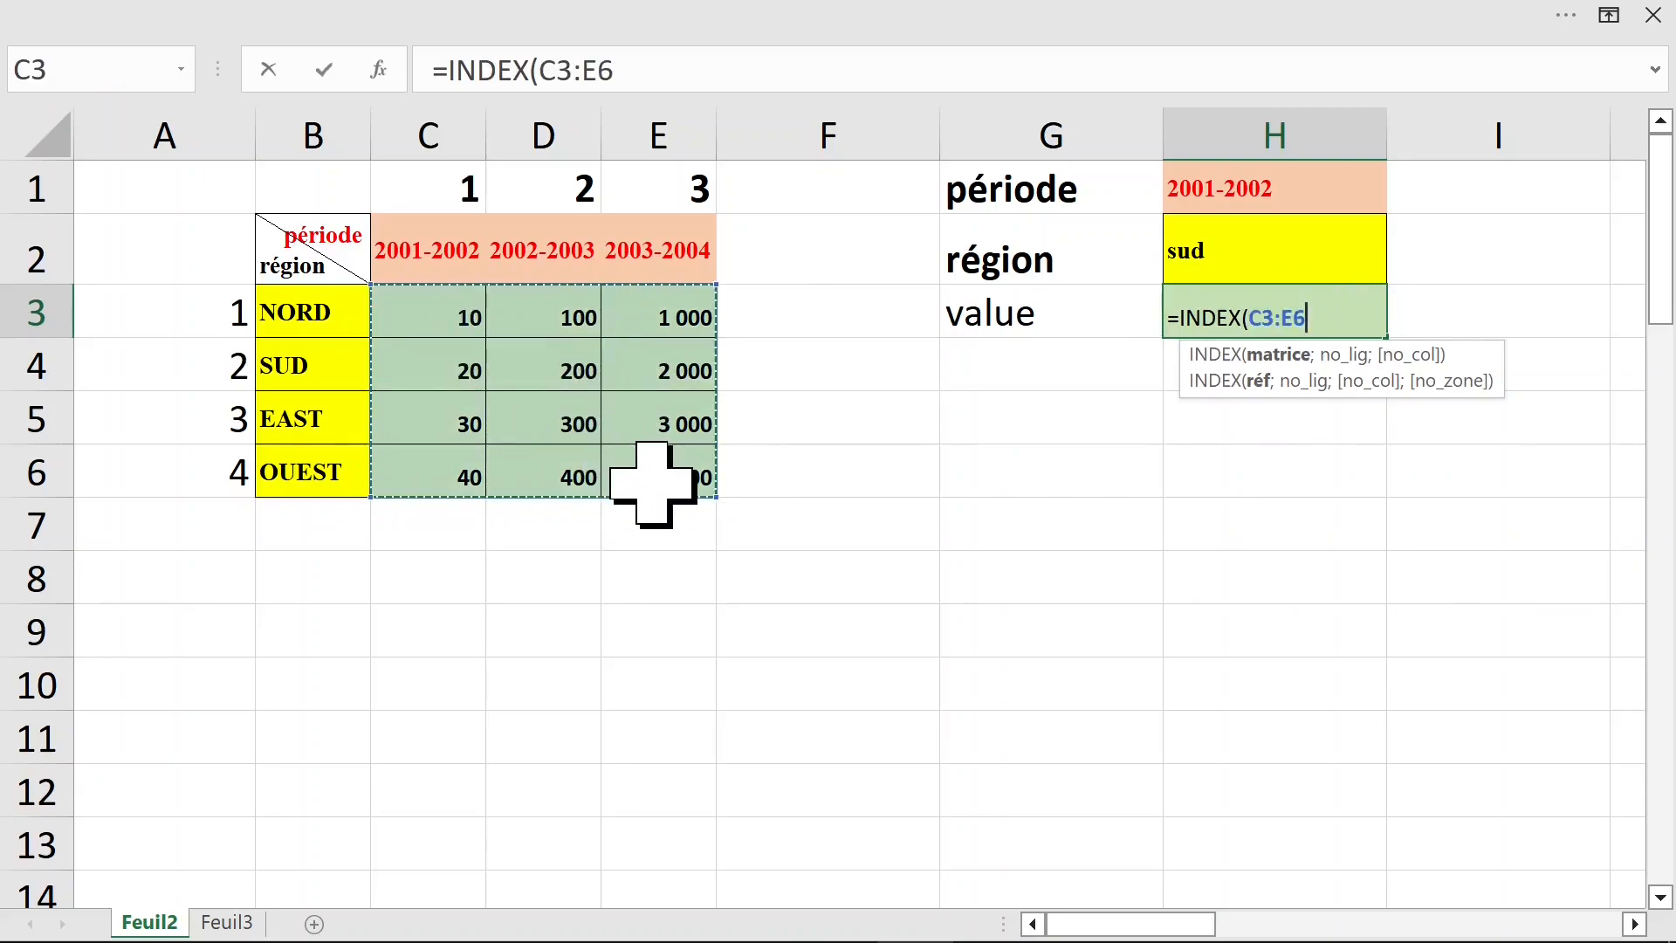
{"action": "type", "text": ";"}
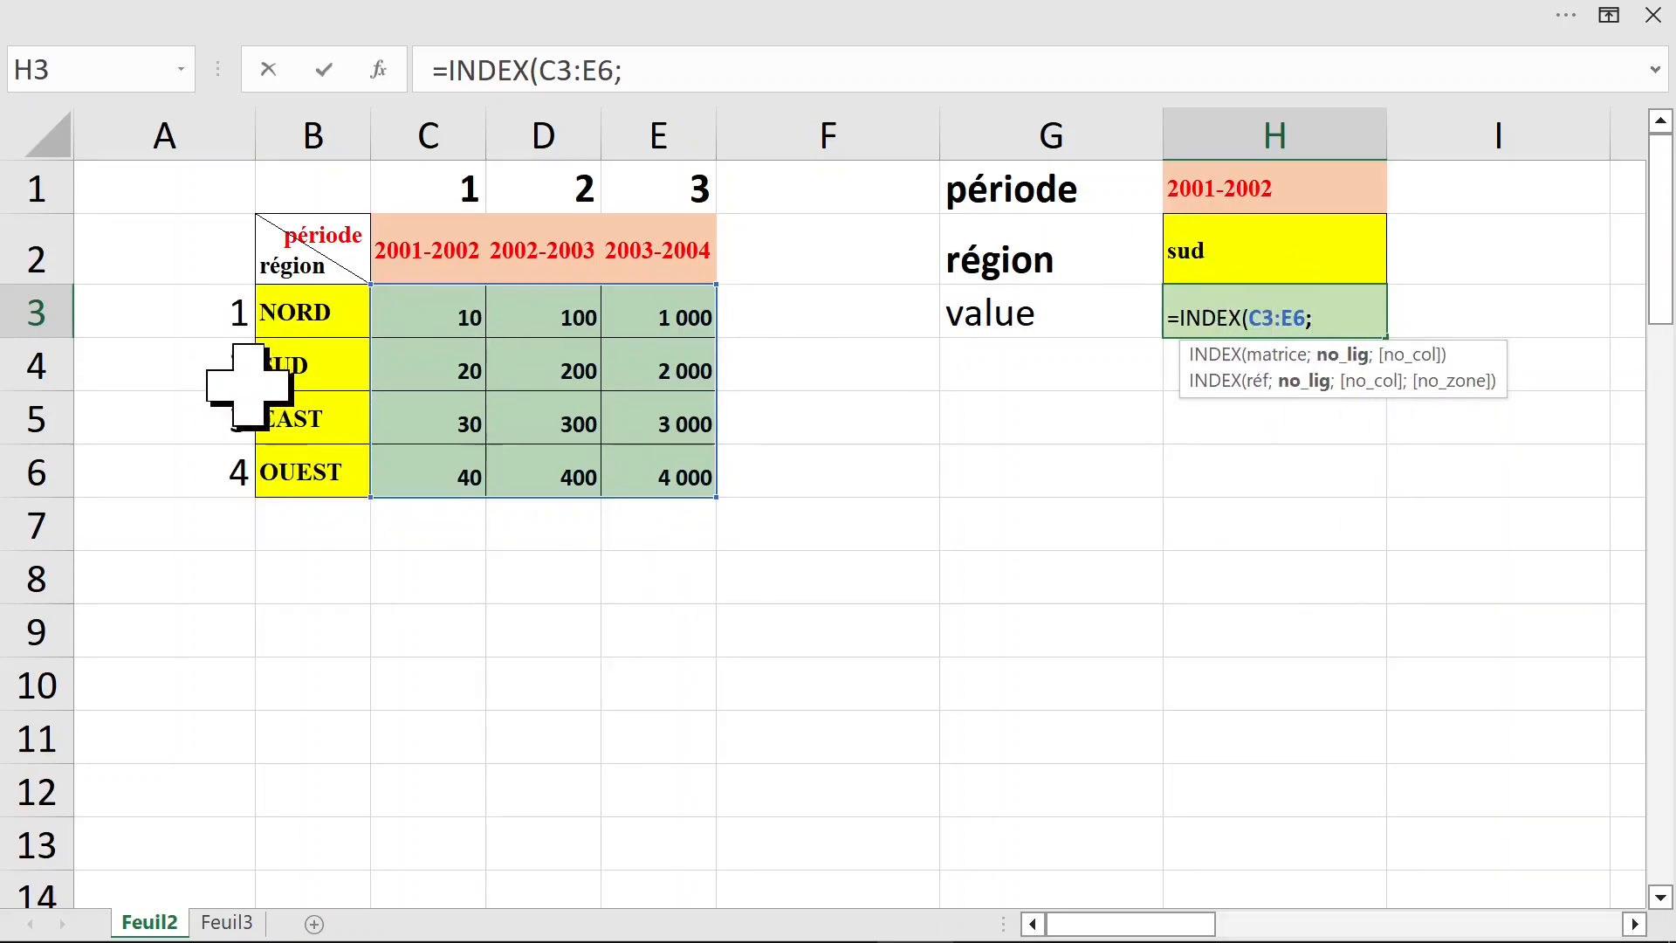
{"action": "type", "text": "2;1"}
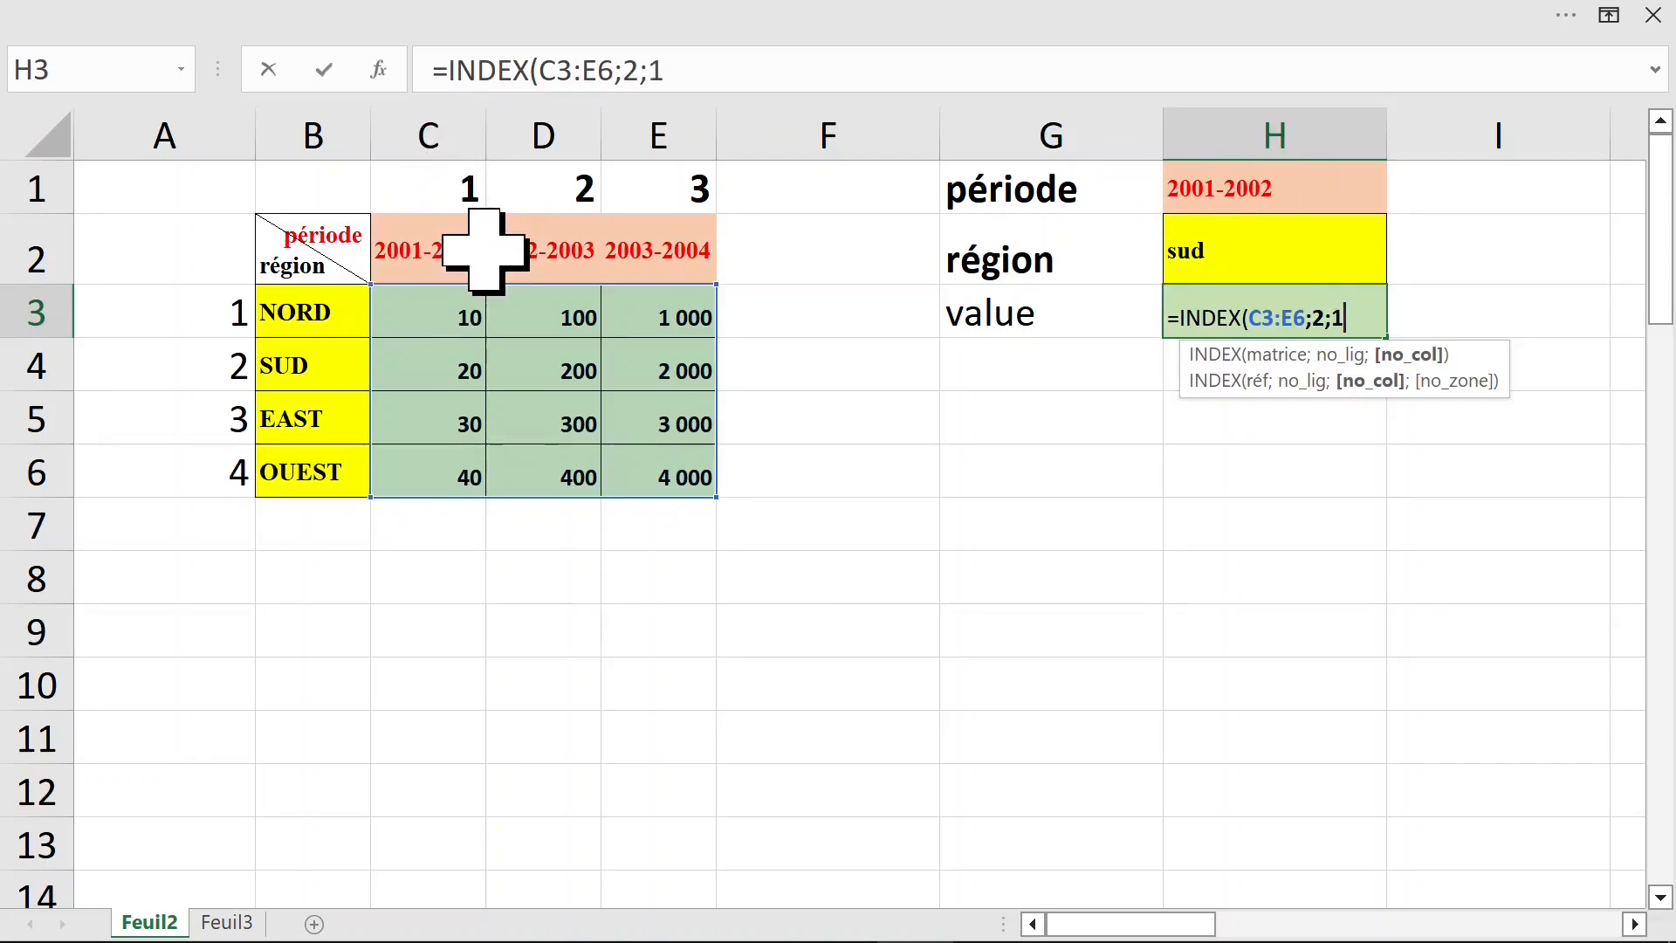
{"action": "key", "text": "Return"}
{"action": "left_click", "coordinate": [457, 316]}
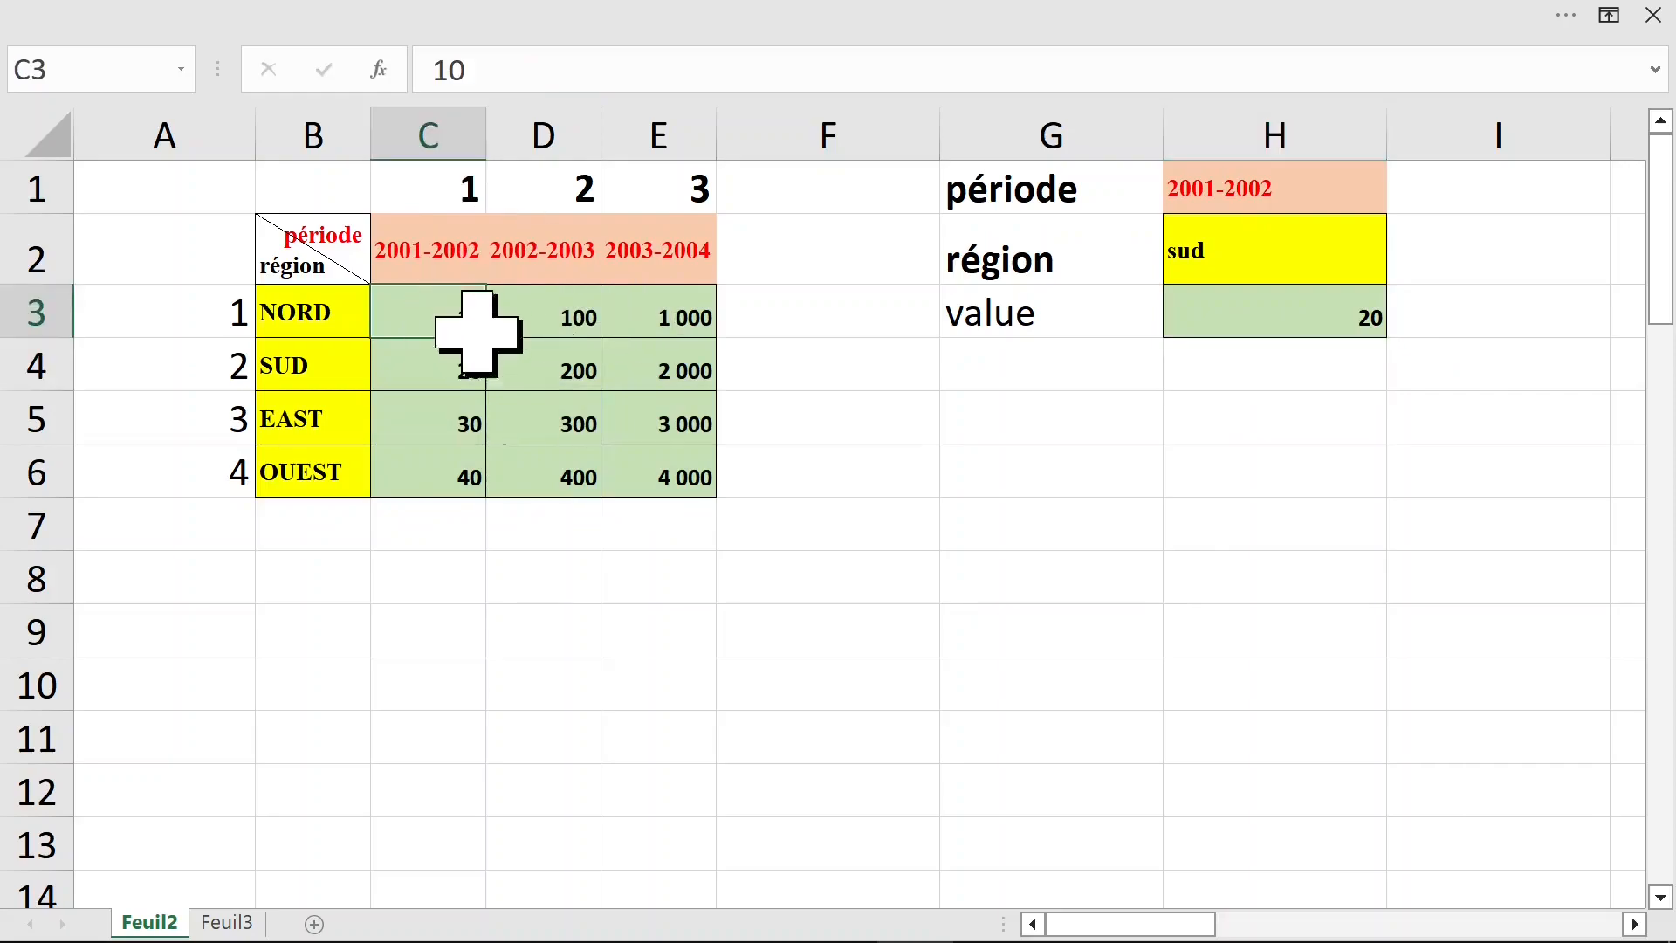
{"action": "left_click", "coordinate": [1337, 307]}
{"action": "left_click", "coordinate": [1240, 257]}
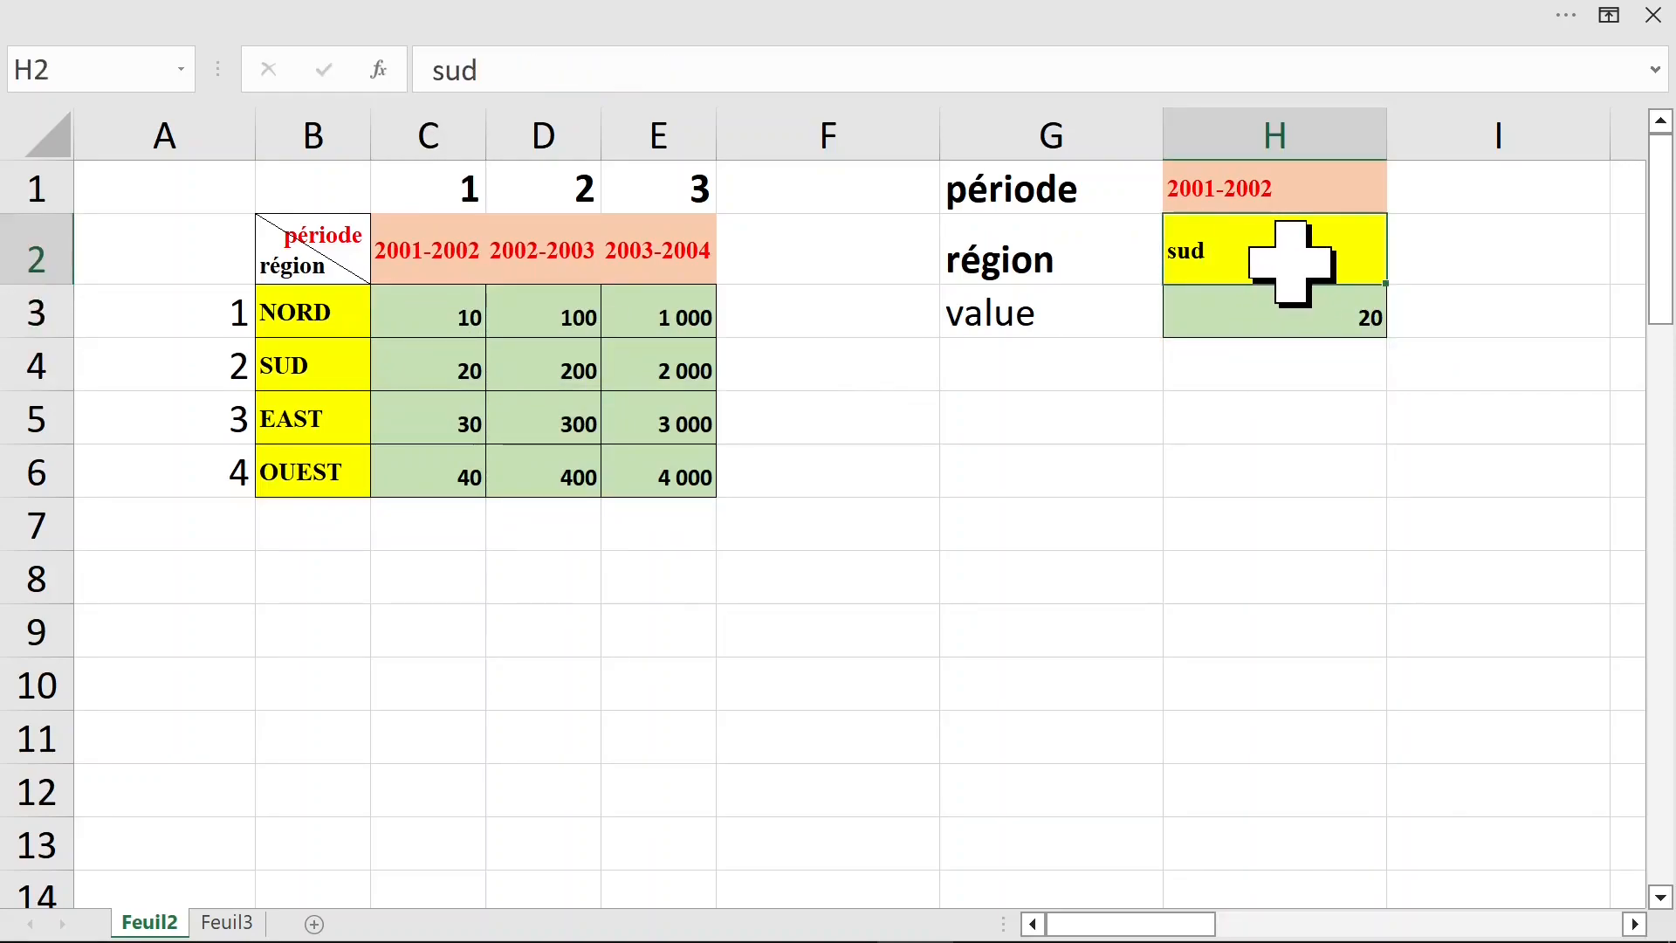
{"action": "left_click", "coordinate": [1334, 323]}
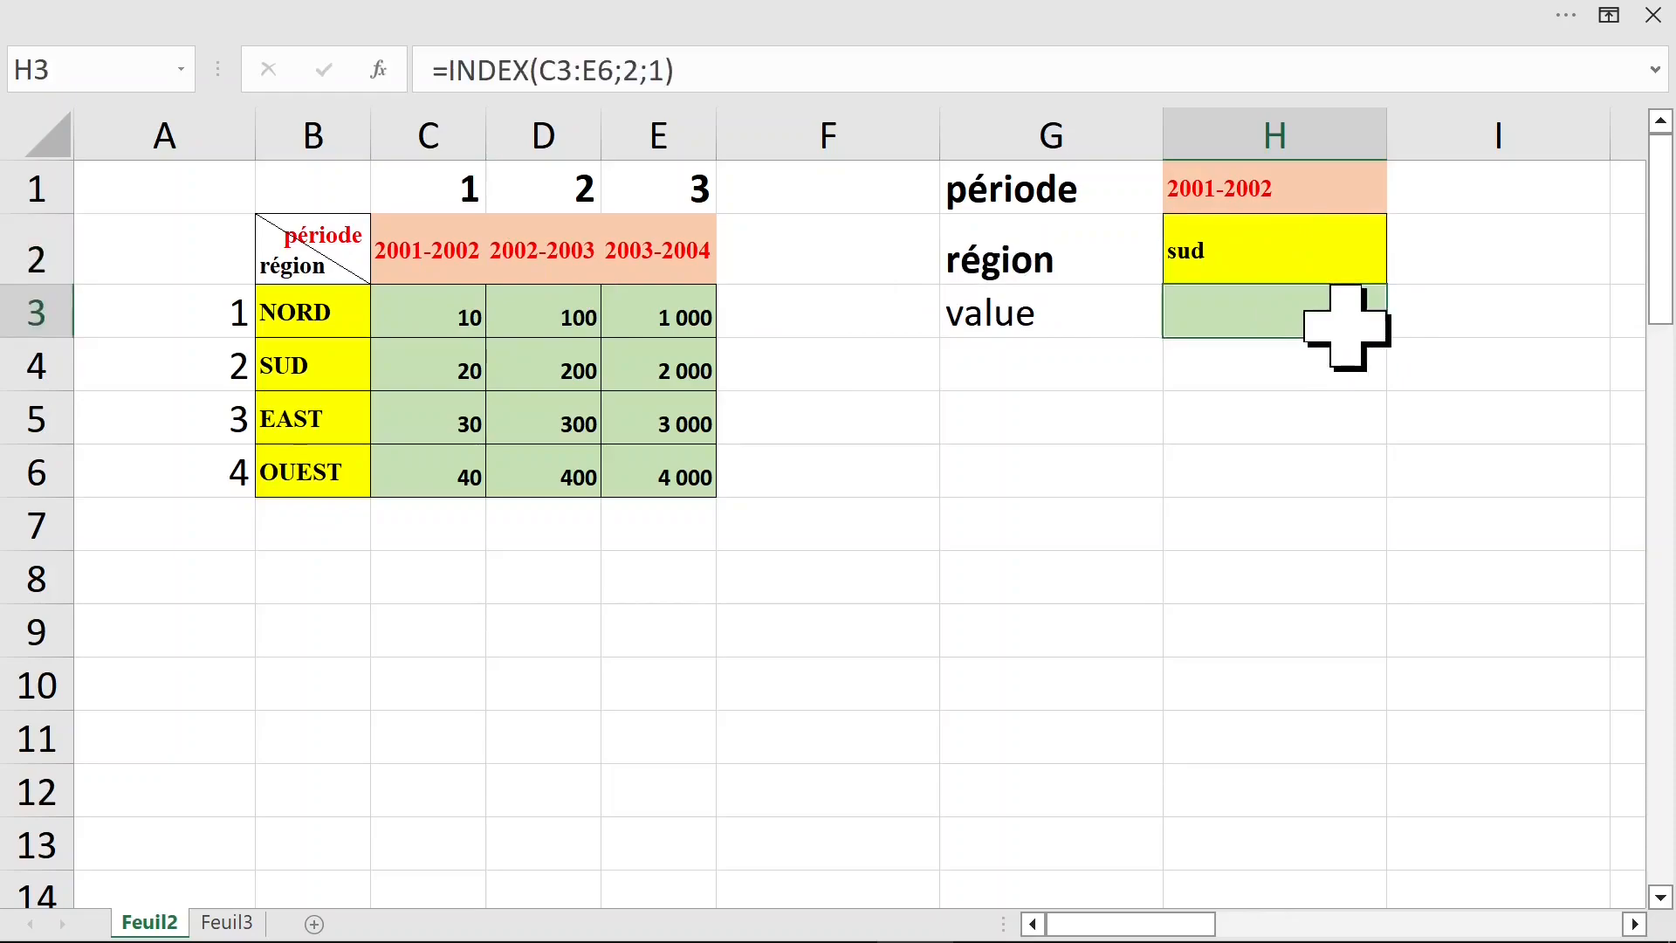
Set the région criterion in cell H2 to nord
{"action": "left_click", "coordinate": [1301, 257]}
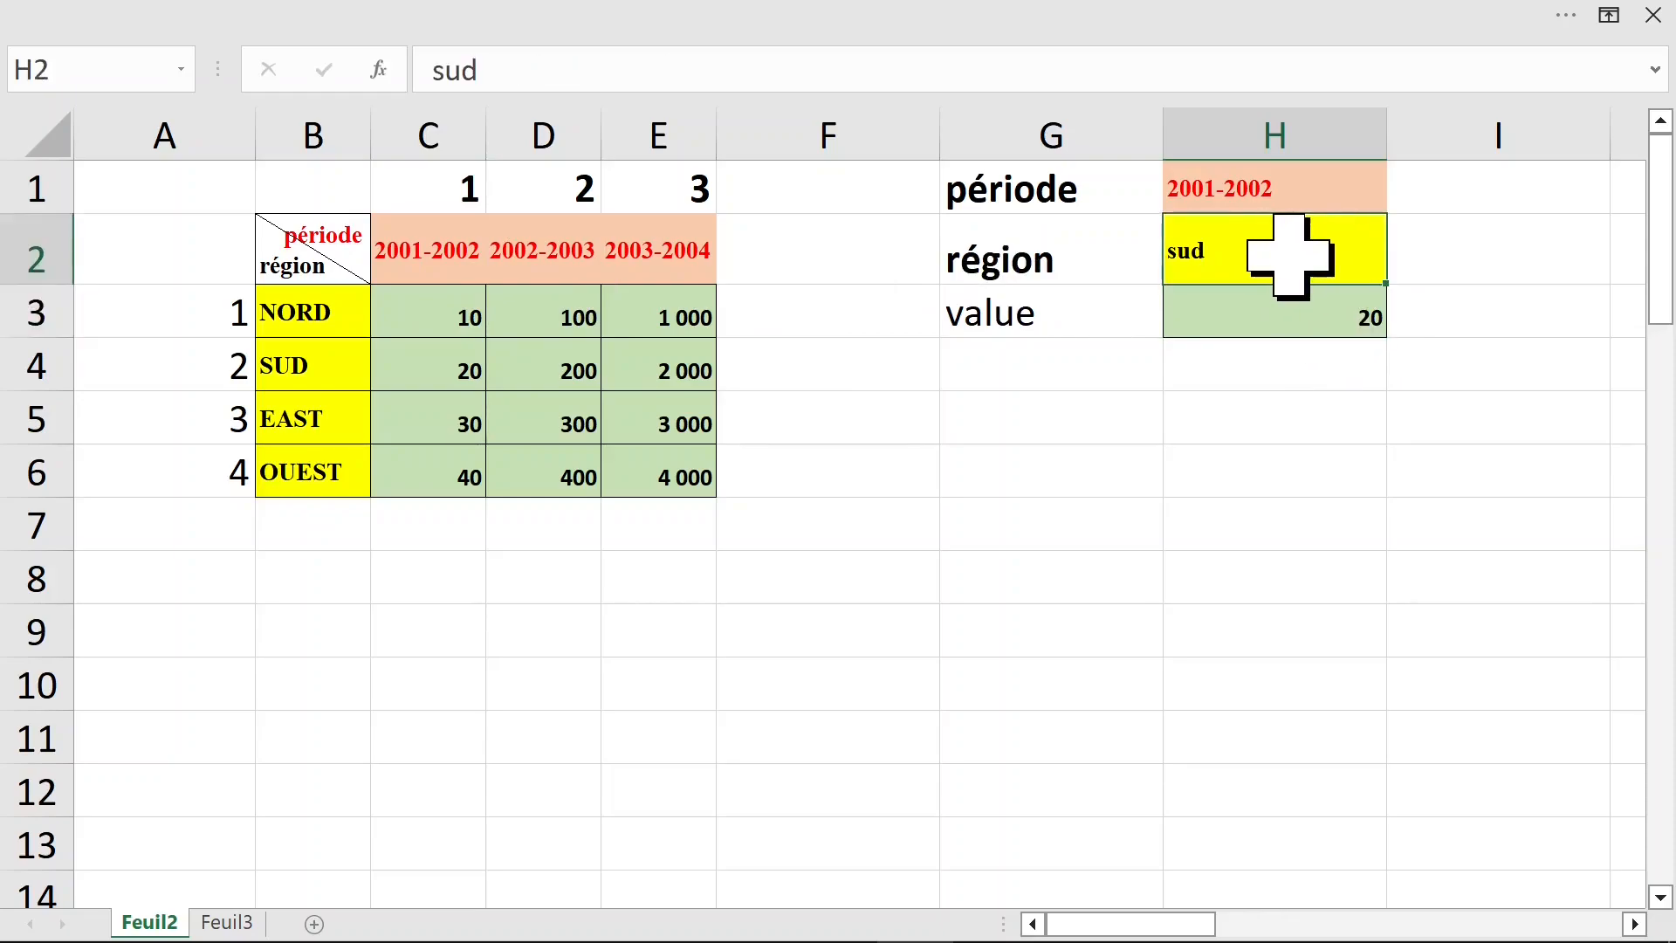
{"action": "type", "text": "nord"}
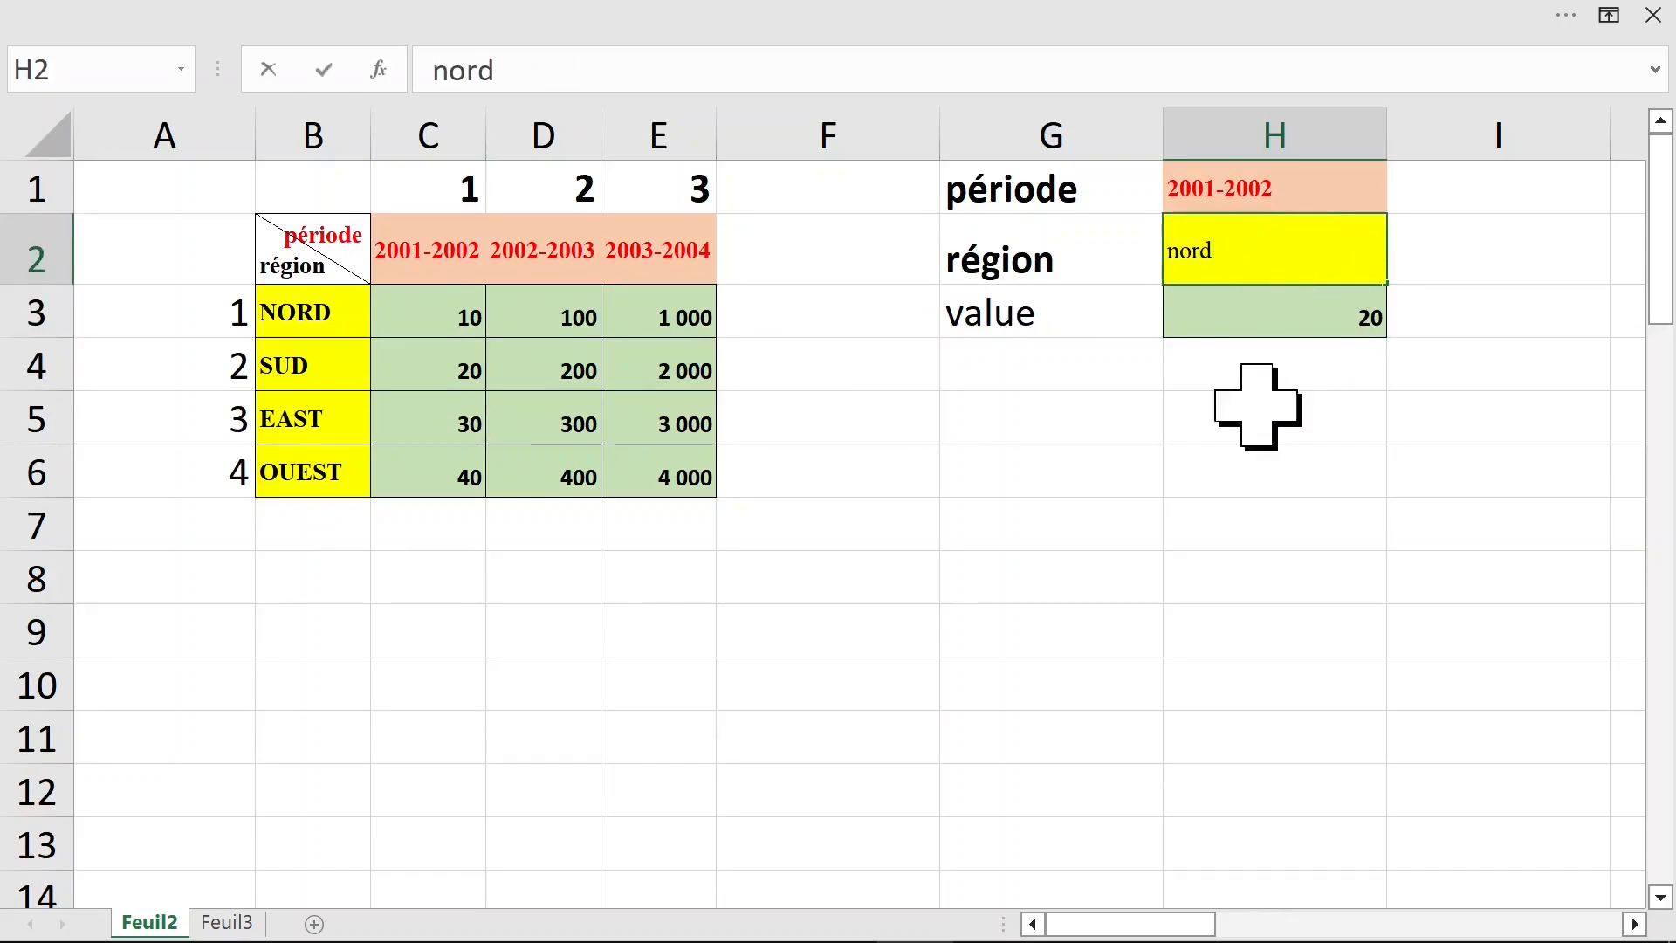
{"action": "left_click", "coordinate": [1262, 411]}
Edit the INDEX formula in H3 so its row number is 1, giving =INDEX(C3:E6;1;1)
{"action": "left_click", "coordinate": [1299, 321]}
{"action": "double_click", "coordinate": [1284, 319]}
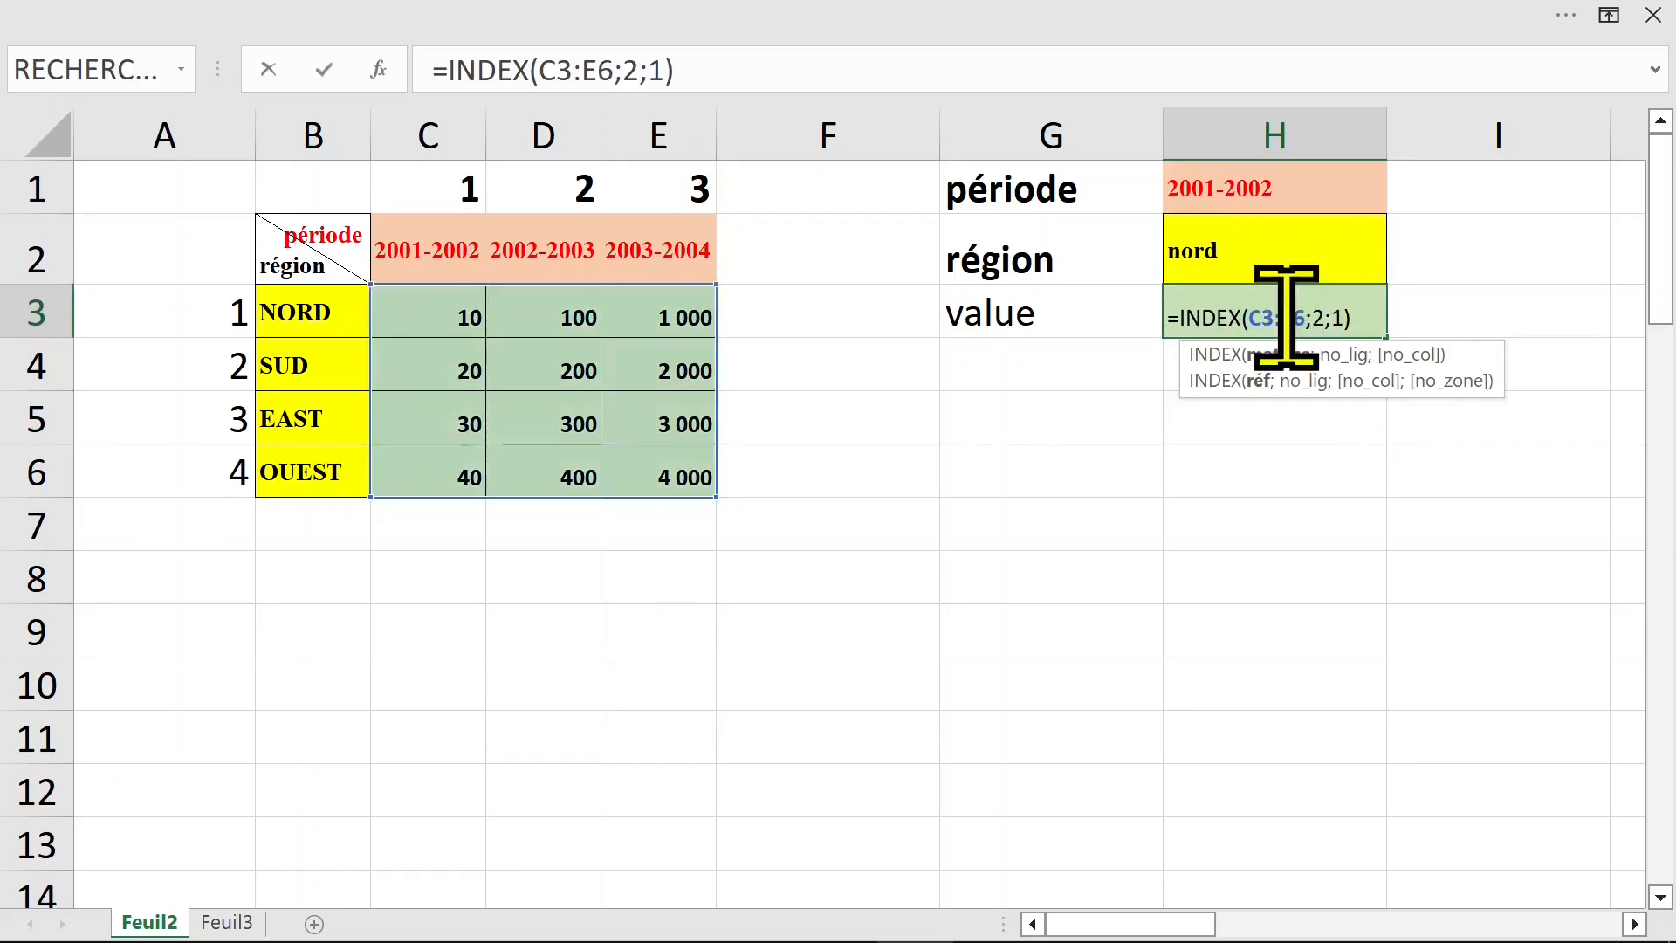
{"action": "key", "text": "Escape"}
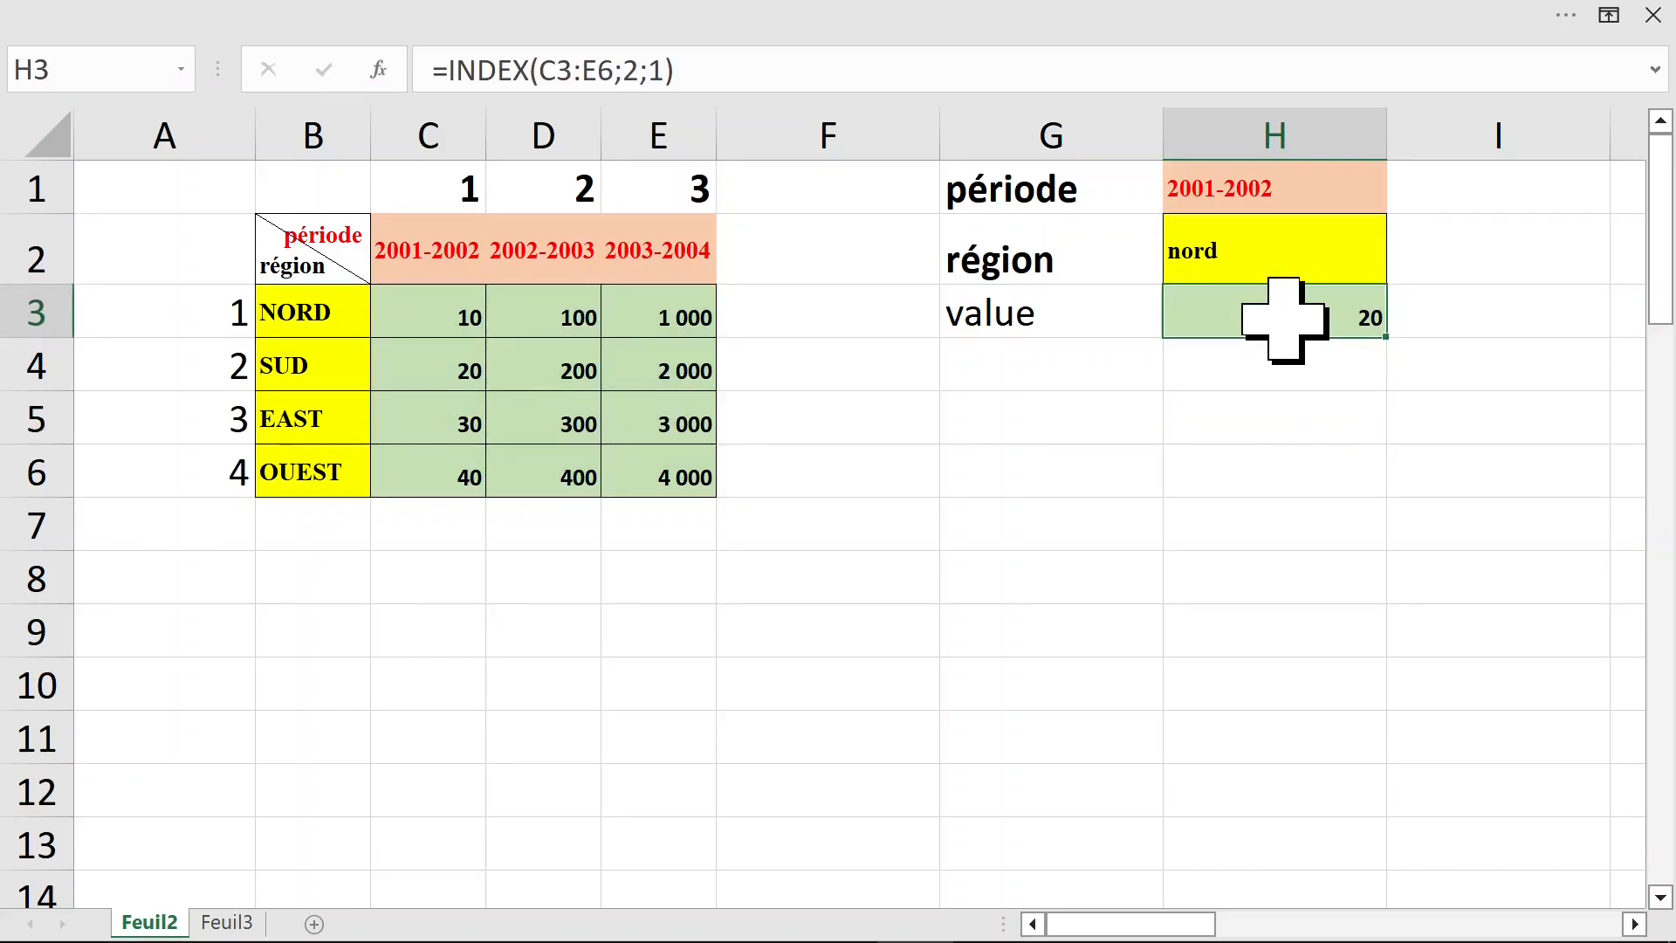
{"action": "left_click", "coordinate": [636, 70]}
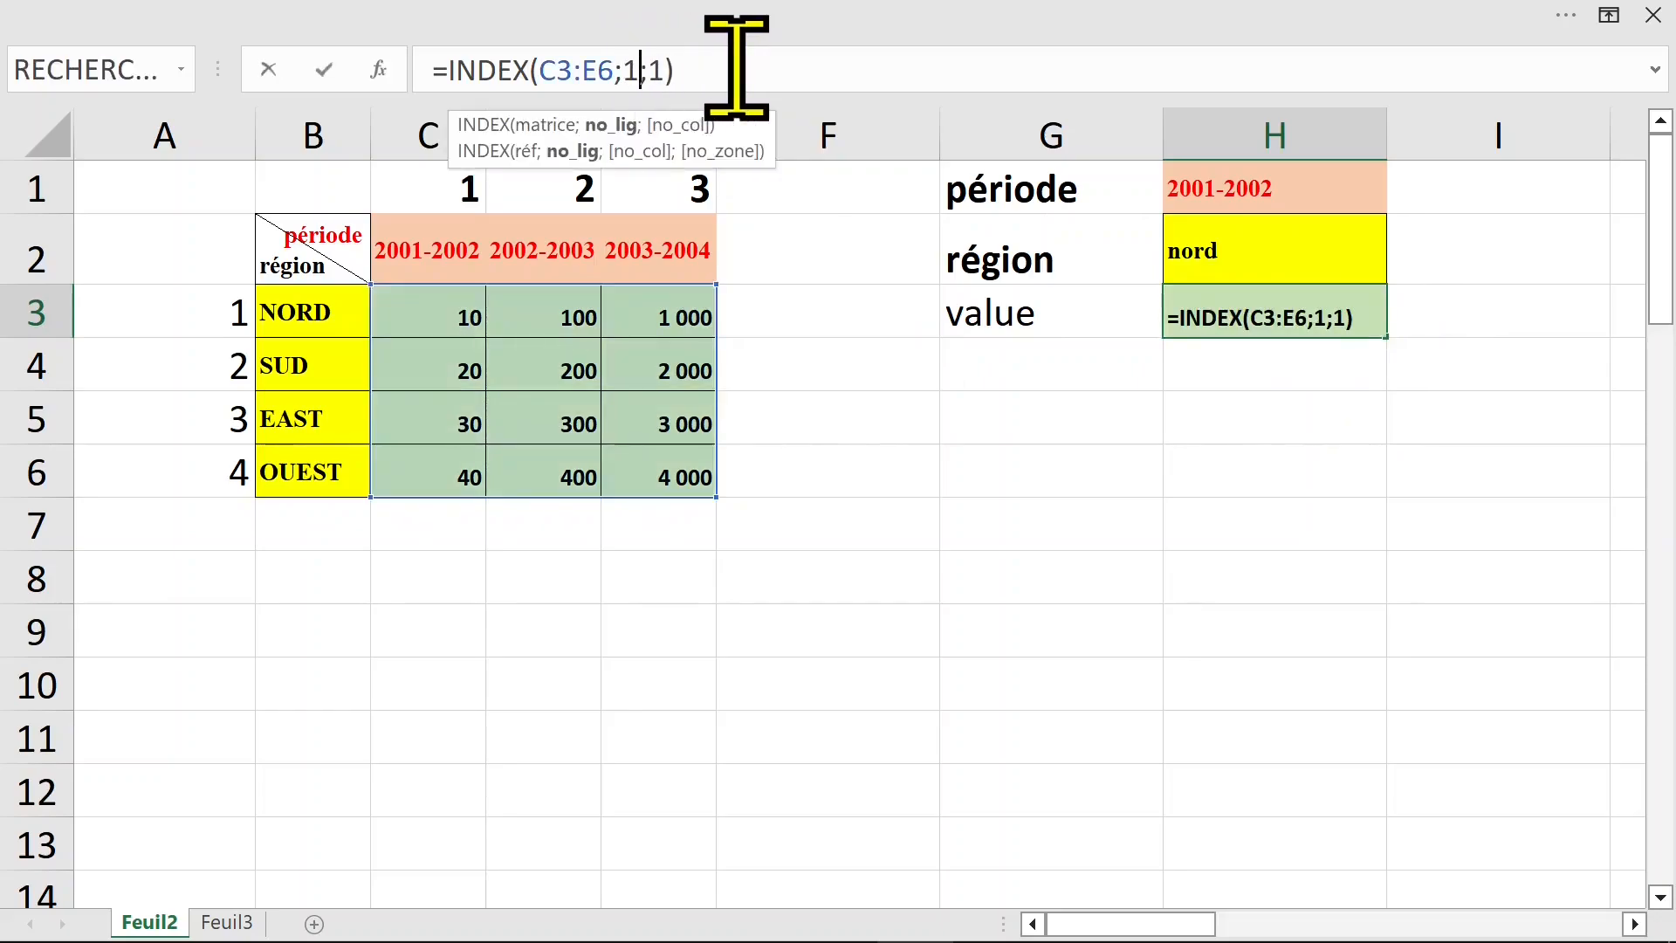
{"action": "key", "text": "Return"}
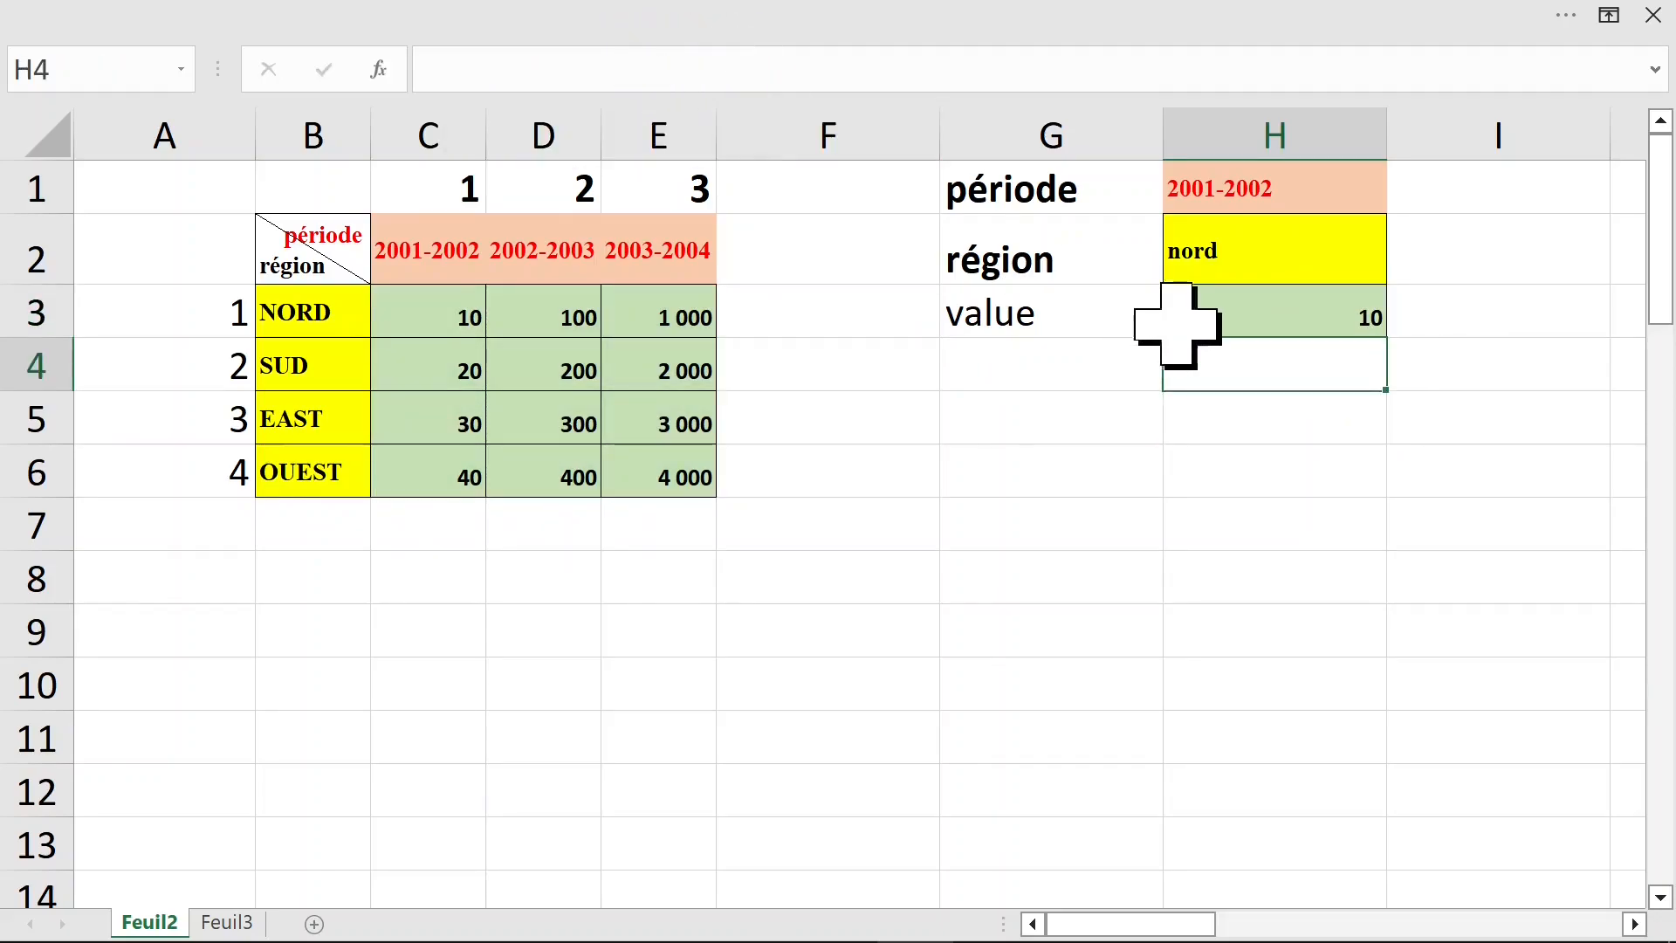
{"action": "left_click", "coordinate": [1270, 320]}
{"action": "left_click", "coordinate": [647, 70]}
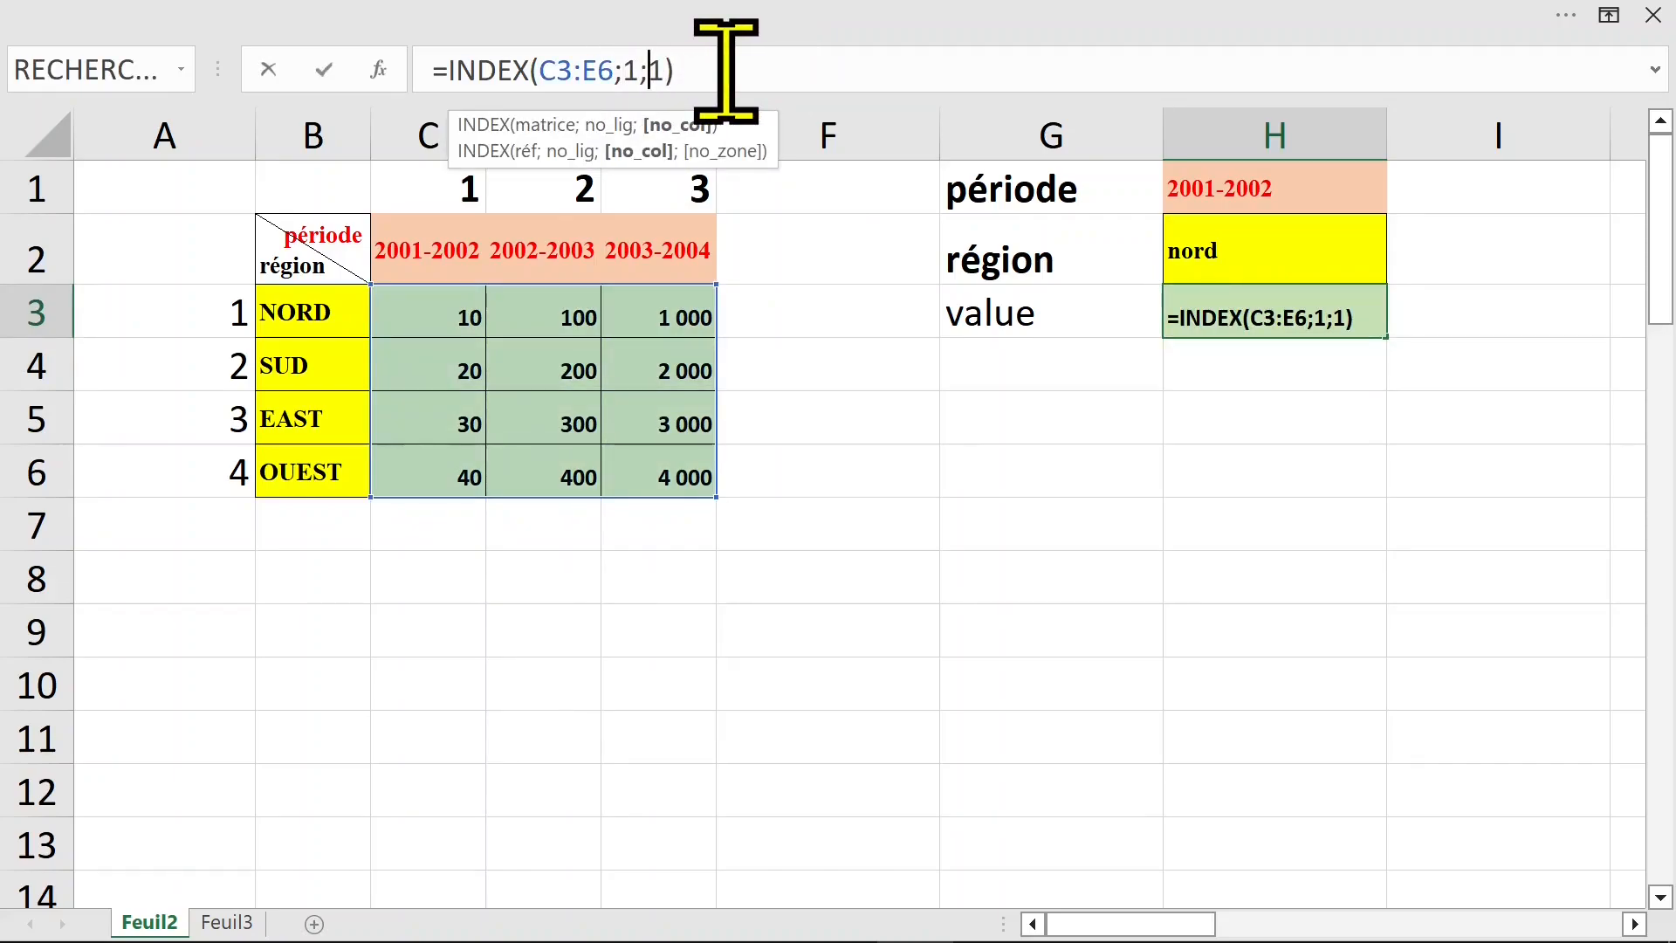
{"action": "left_click", "coordinate": [1257, 384]}
{"action": "left_click", "coordinate": [1262, 272]}
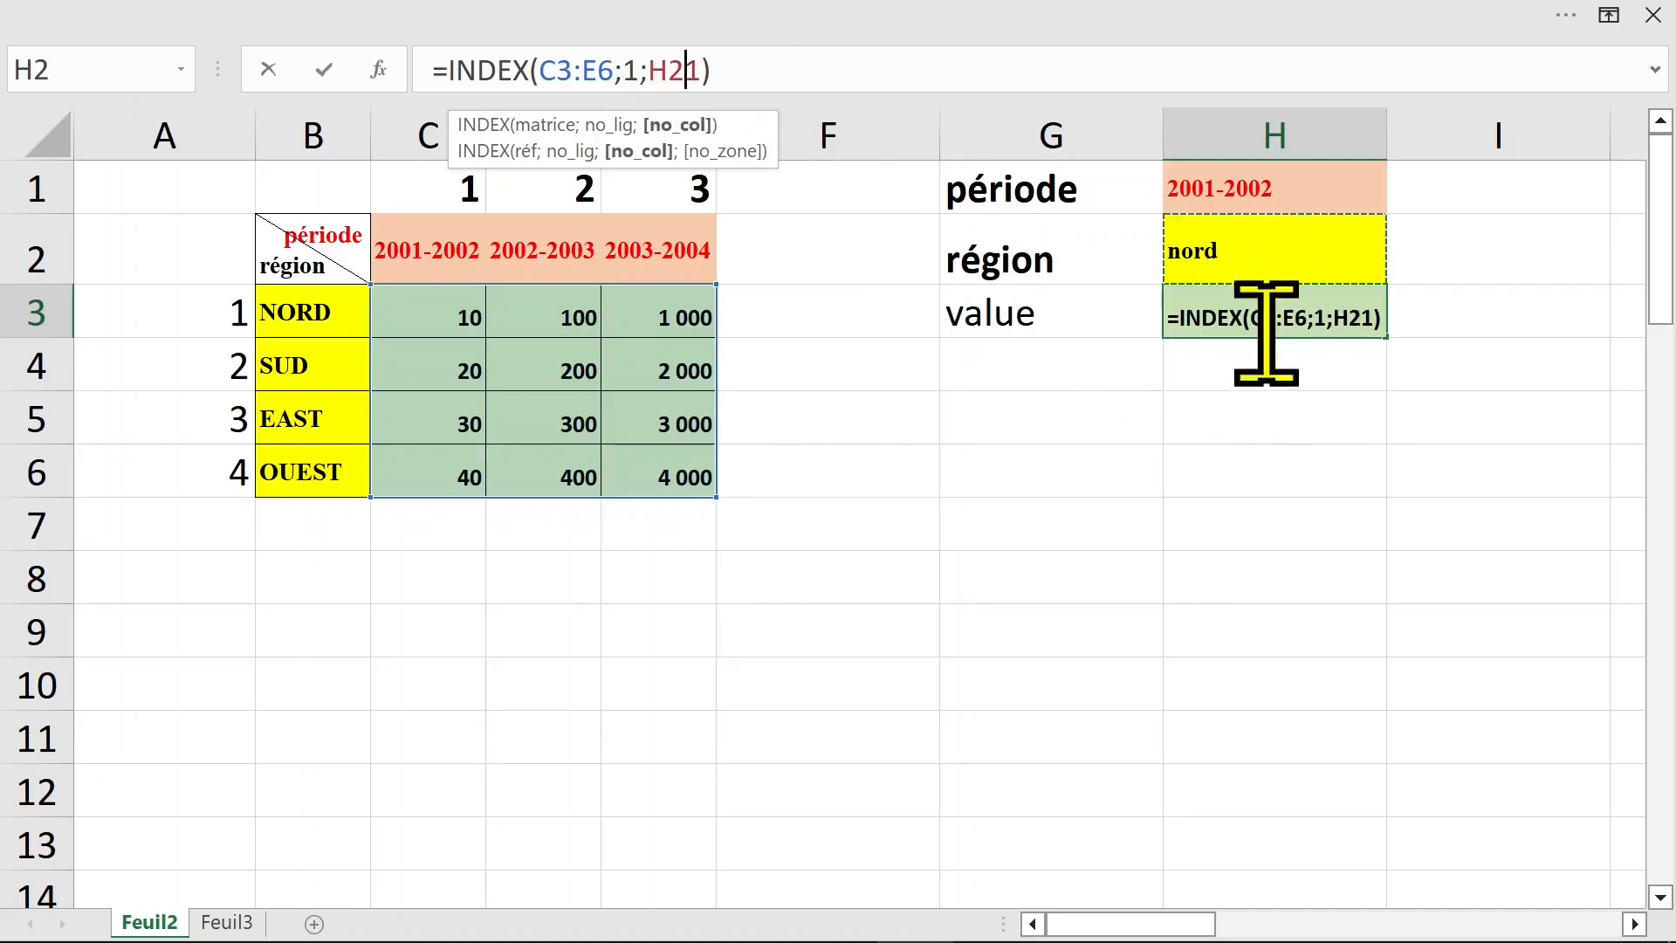
{"action": "key", "text": "Escape"}
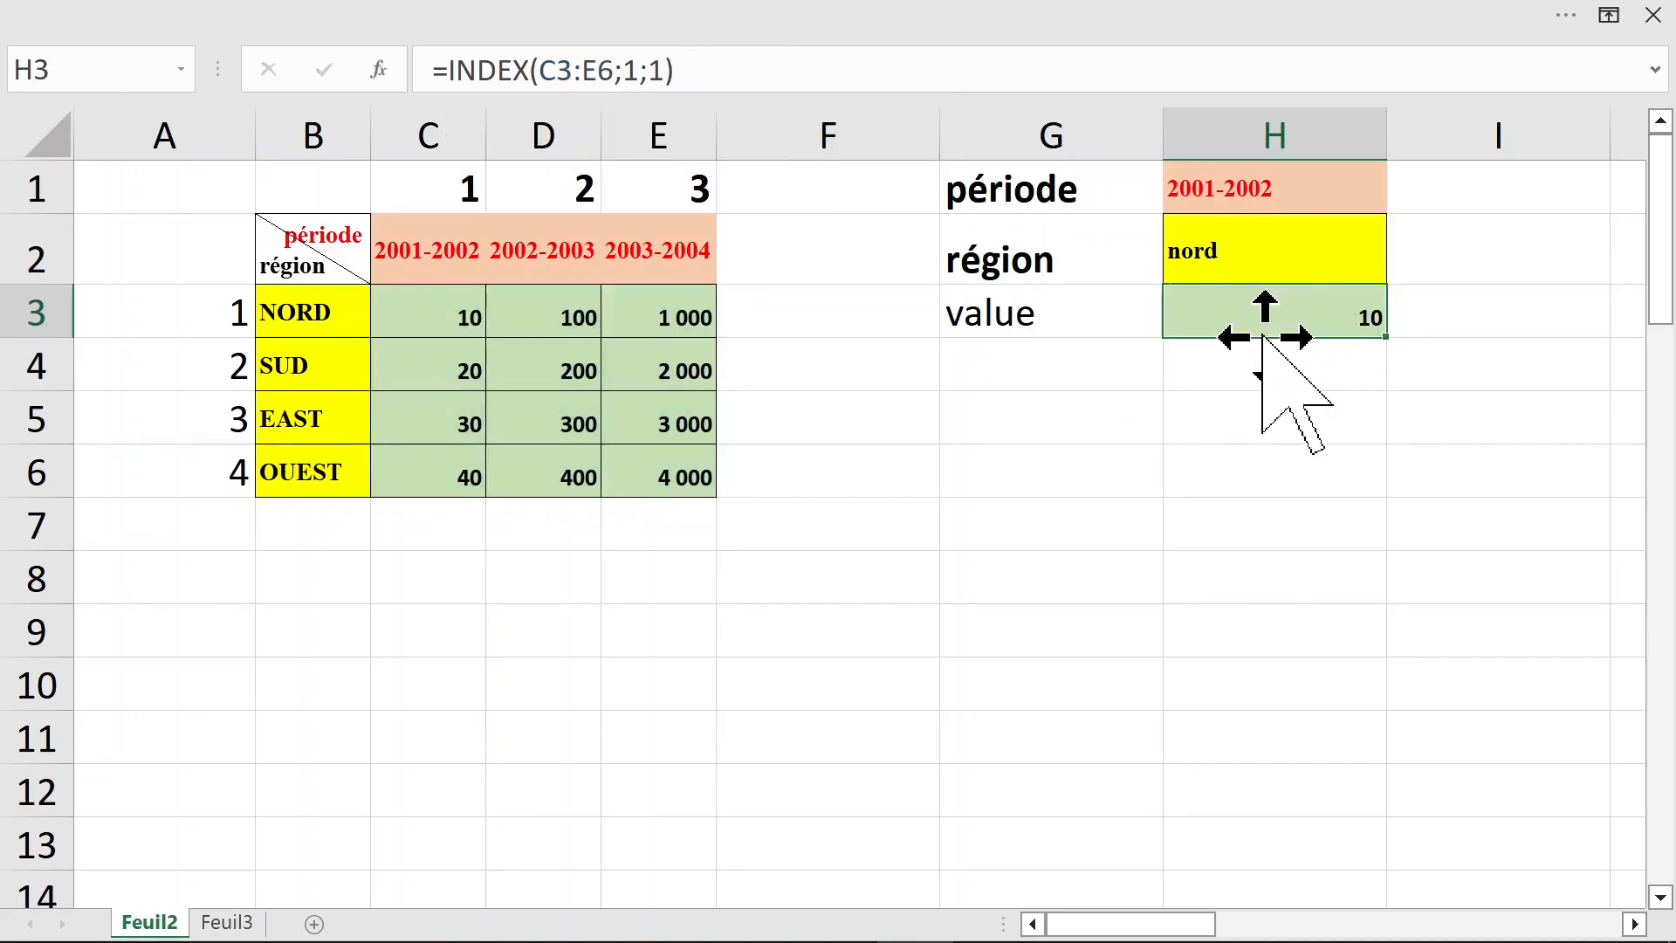
Narrow column H to fit its contents and enter =EQUIV(H1;C2:E2;0) in I1, beside the période criterion
{"action": "left_click", "coordinate": [1202, 194]}
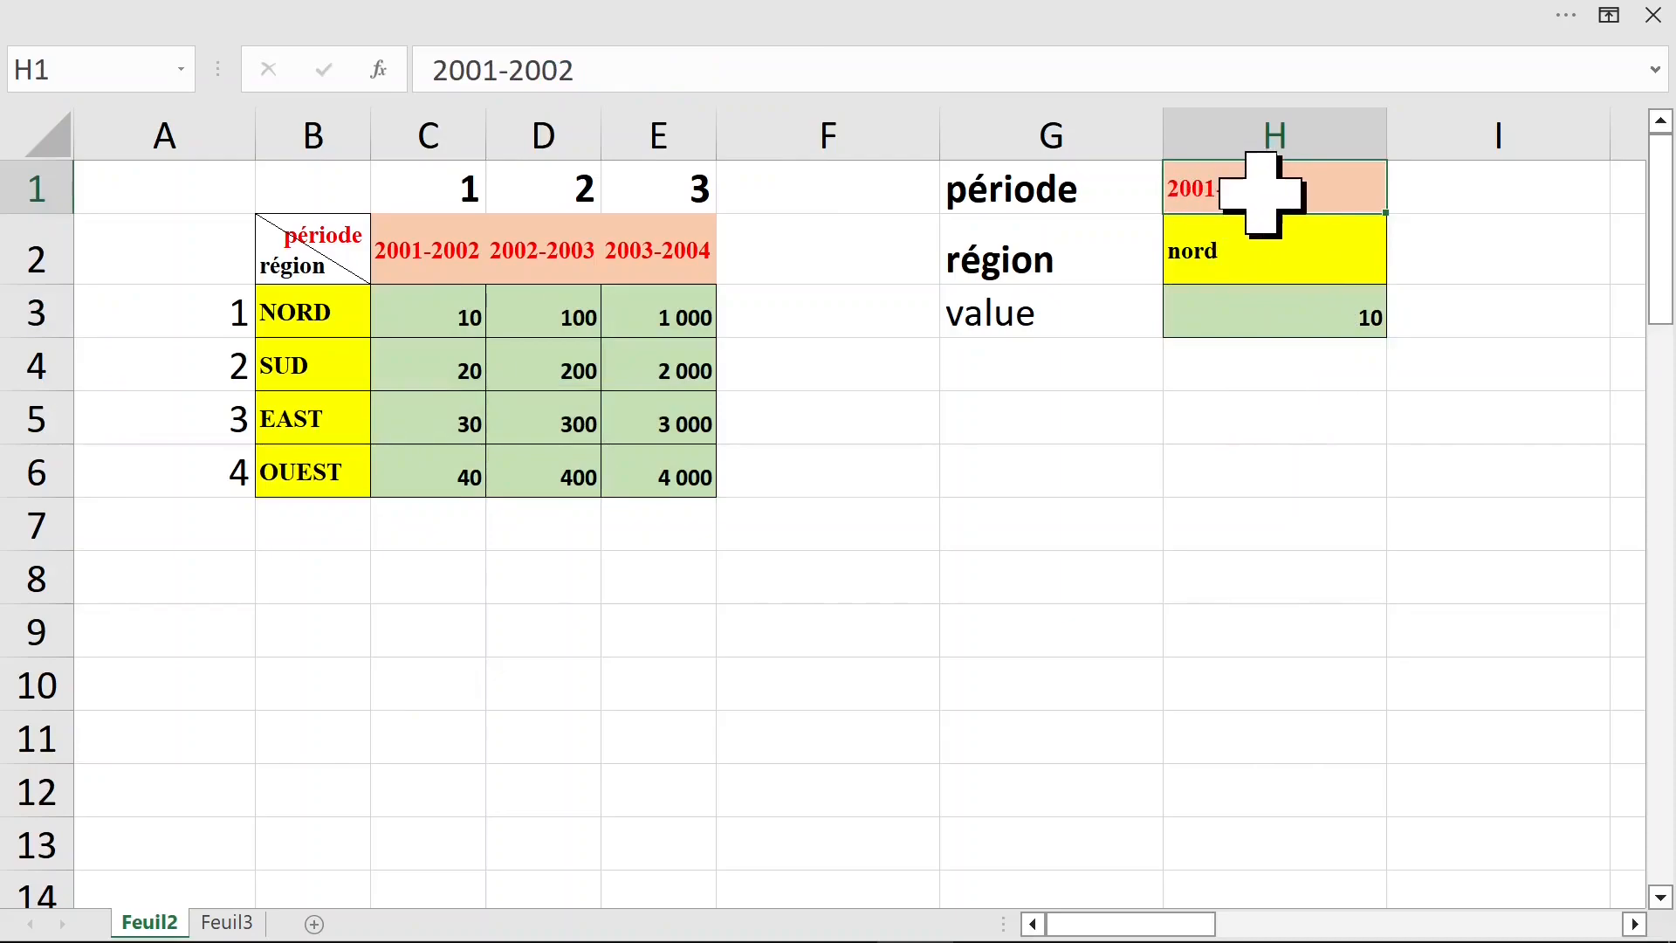
{"action": "left_click_drag", "start_coordinate": [1388, 138], "coordinate": [1280, 138]}
{"action": "left_click", "coordinate": [1399, 192]}
{"action": "type", "text": "=equiv"}
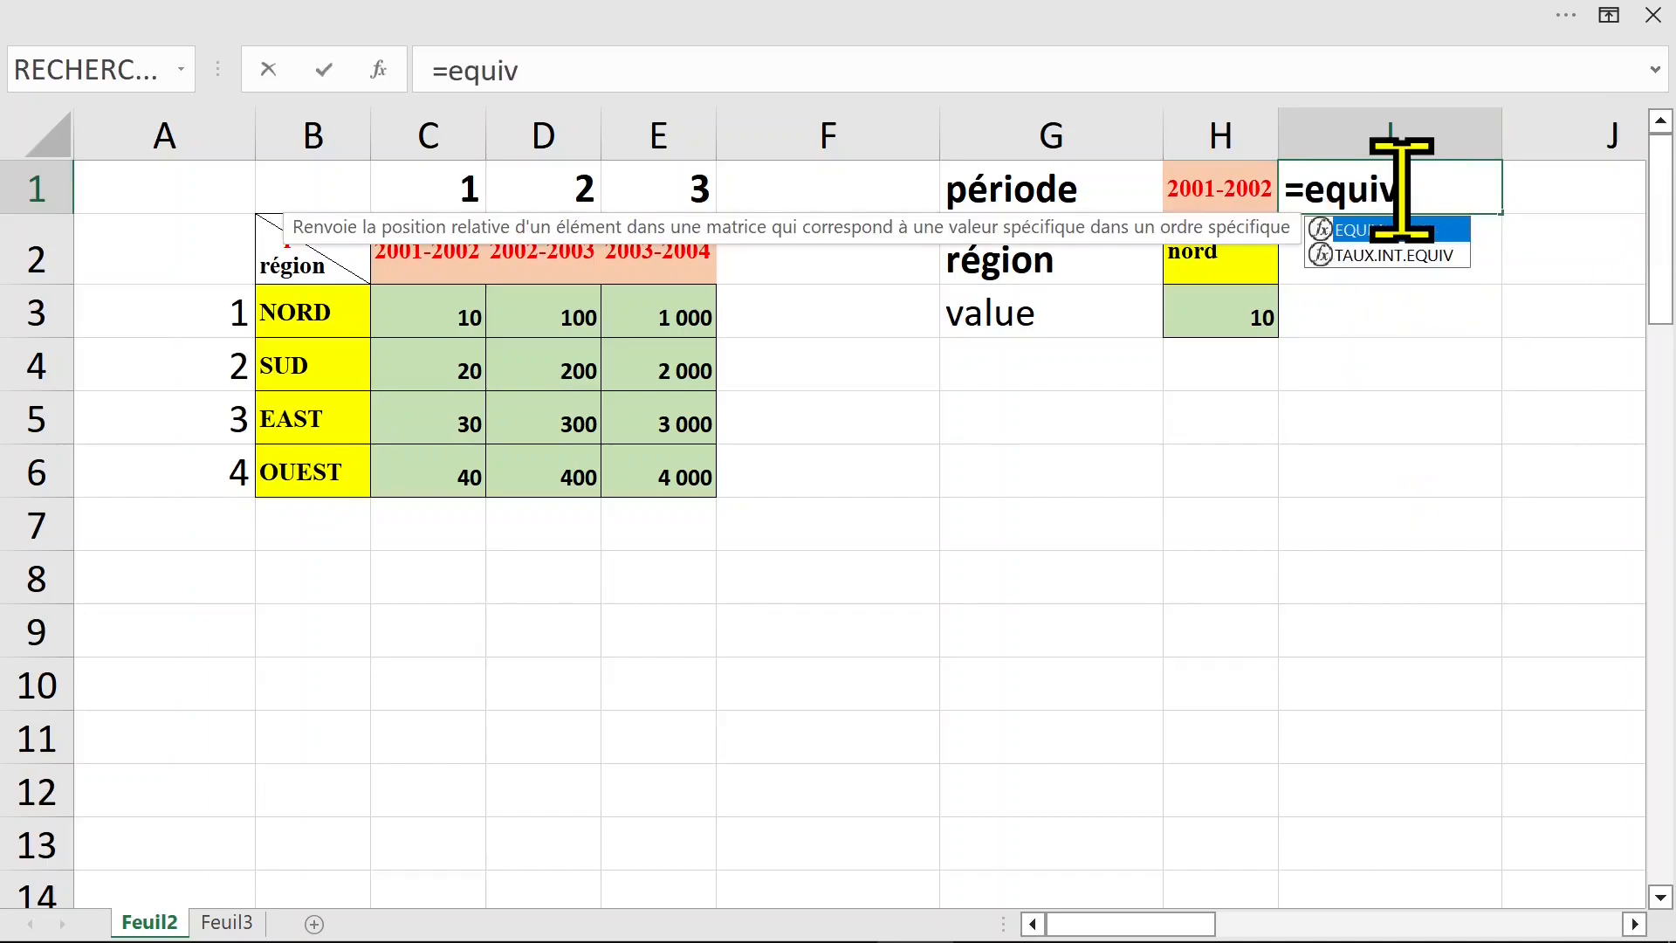
{"action": "key", "text": "Tab"}
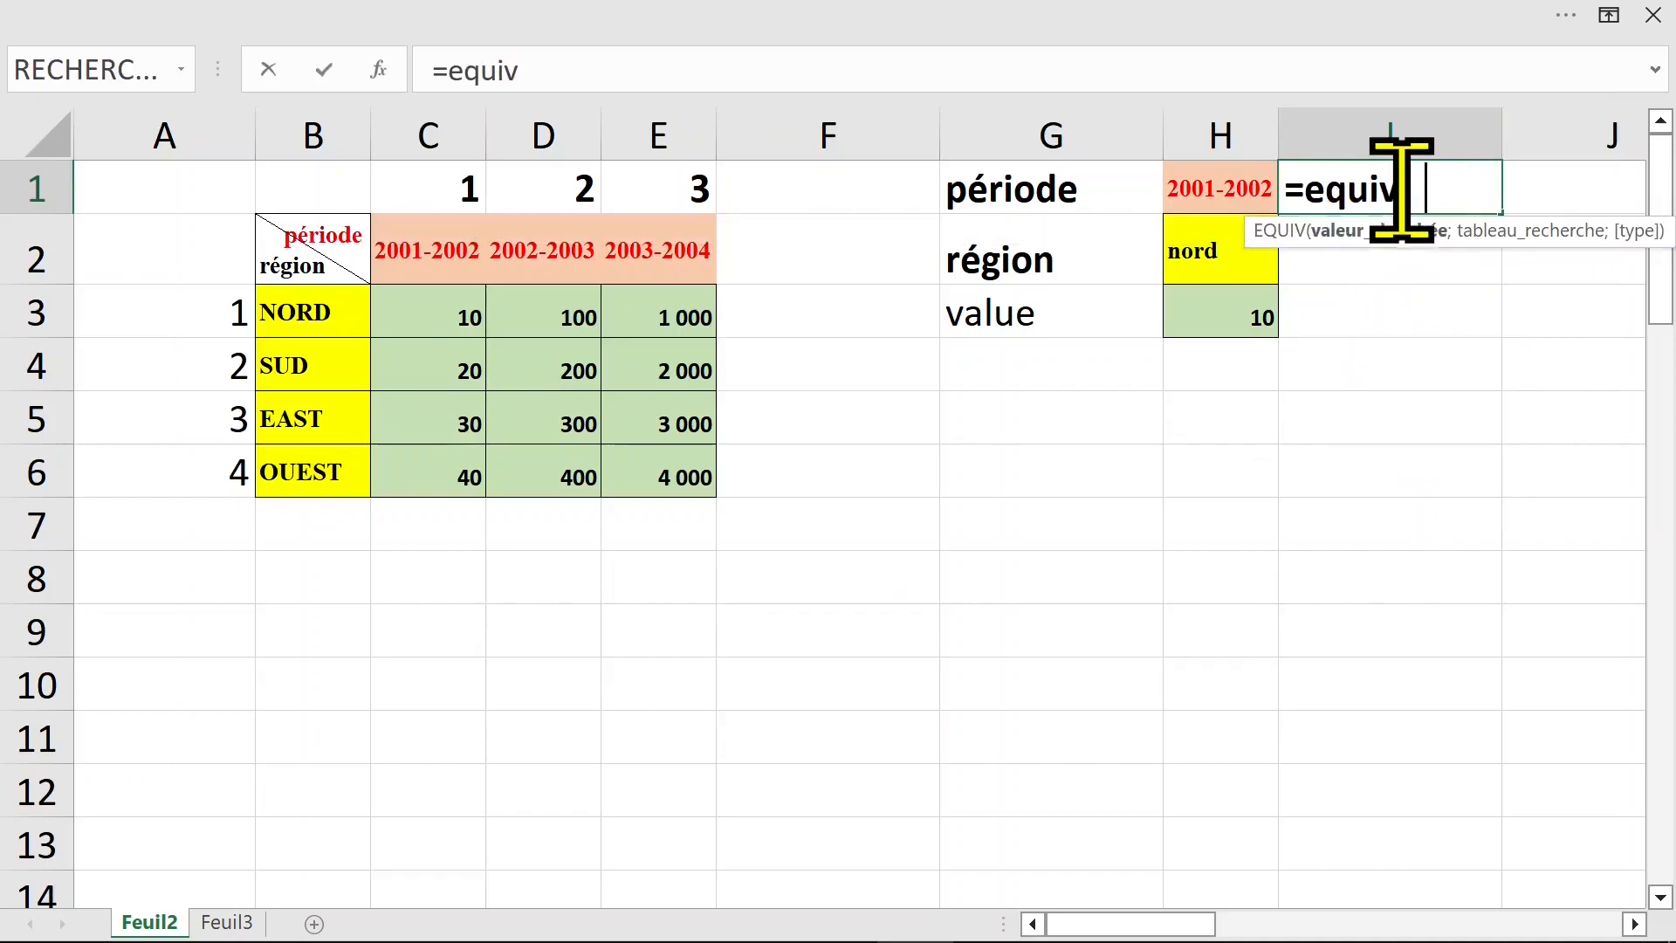
{"action": "left_click", "coordinate": [1218, 188]}
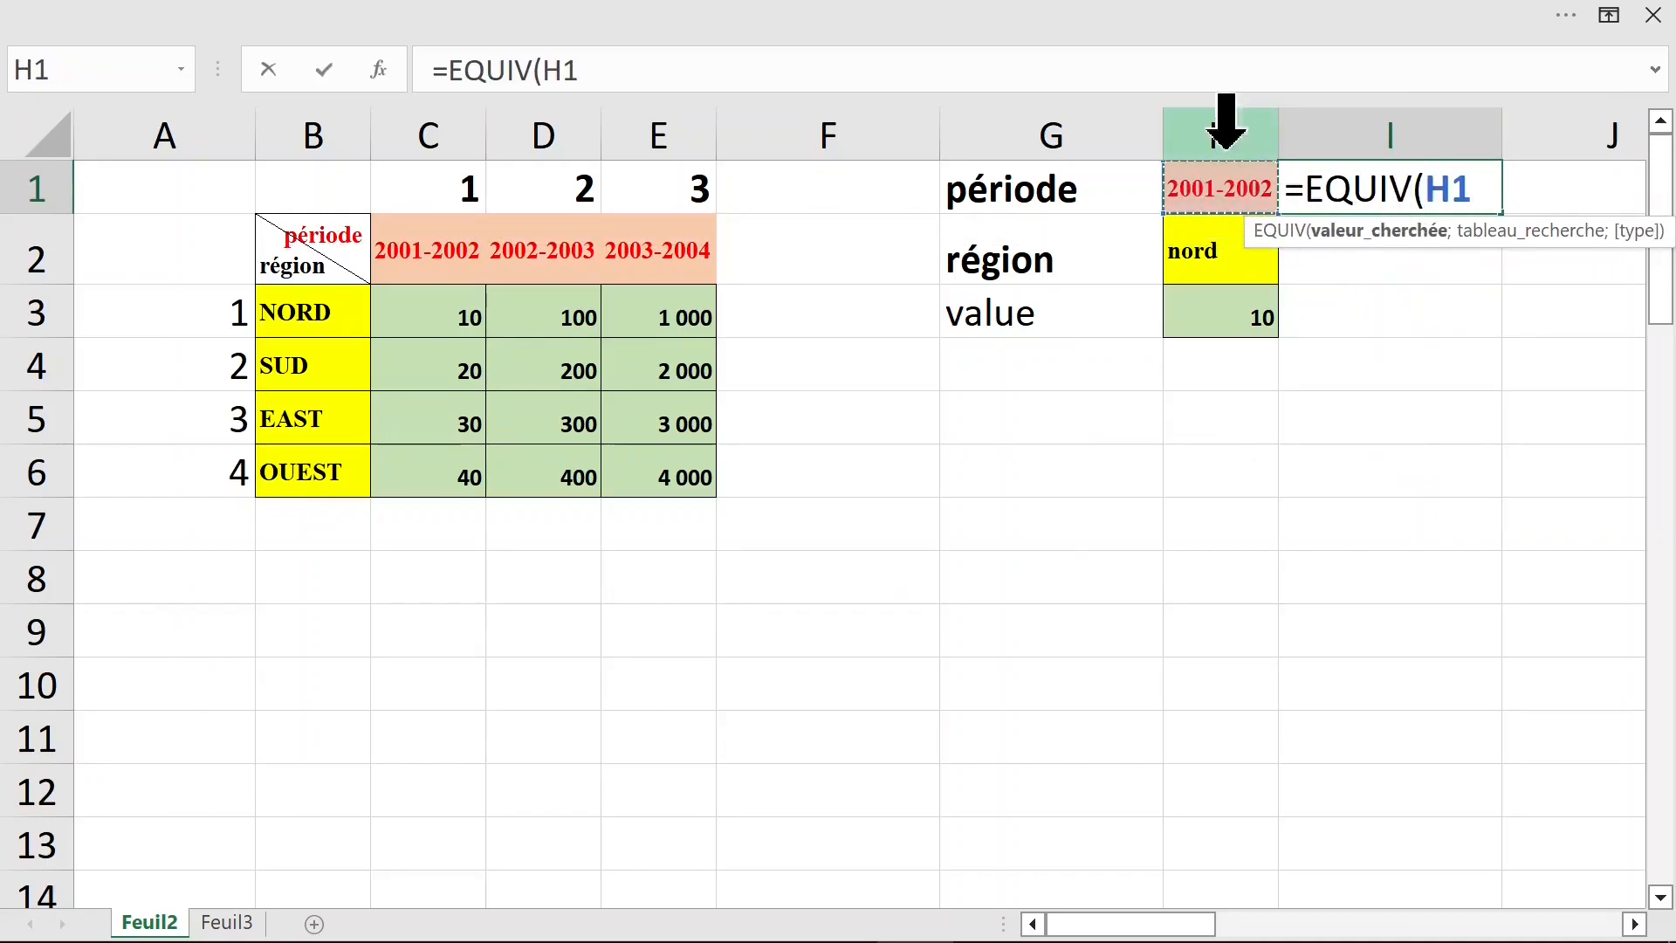
{"action": "type", "text": ";"}
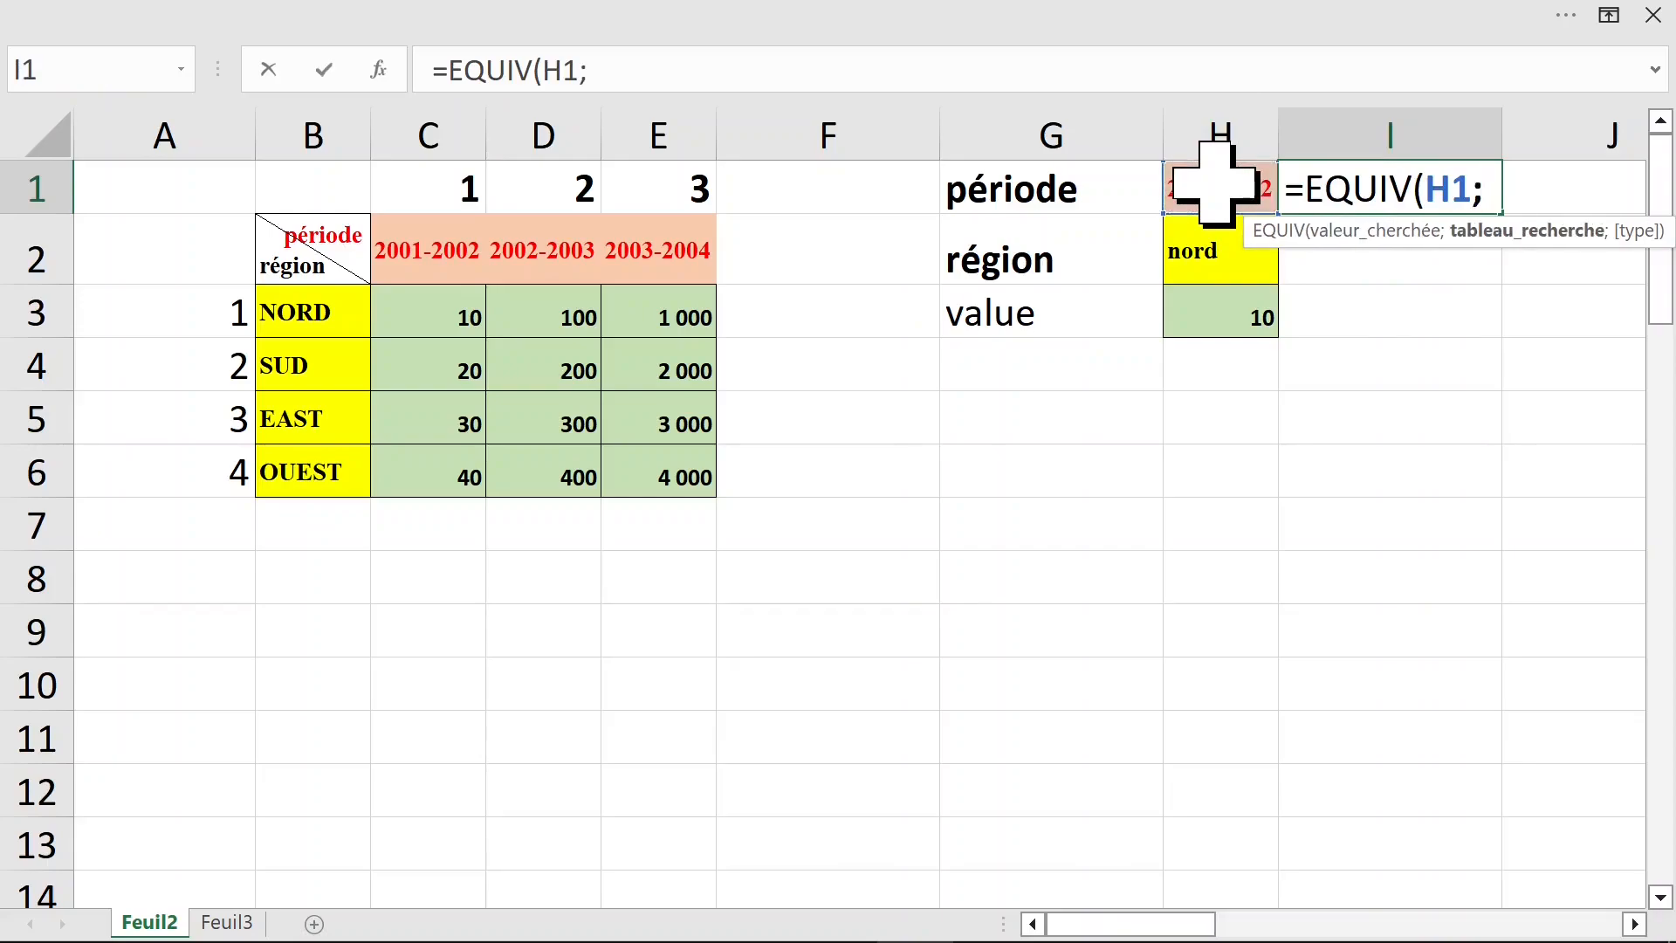
{"action": "left_click", "coordinate": [424, 251]}
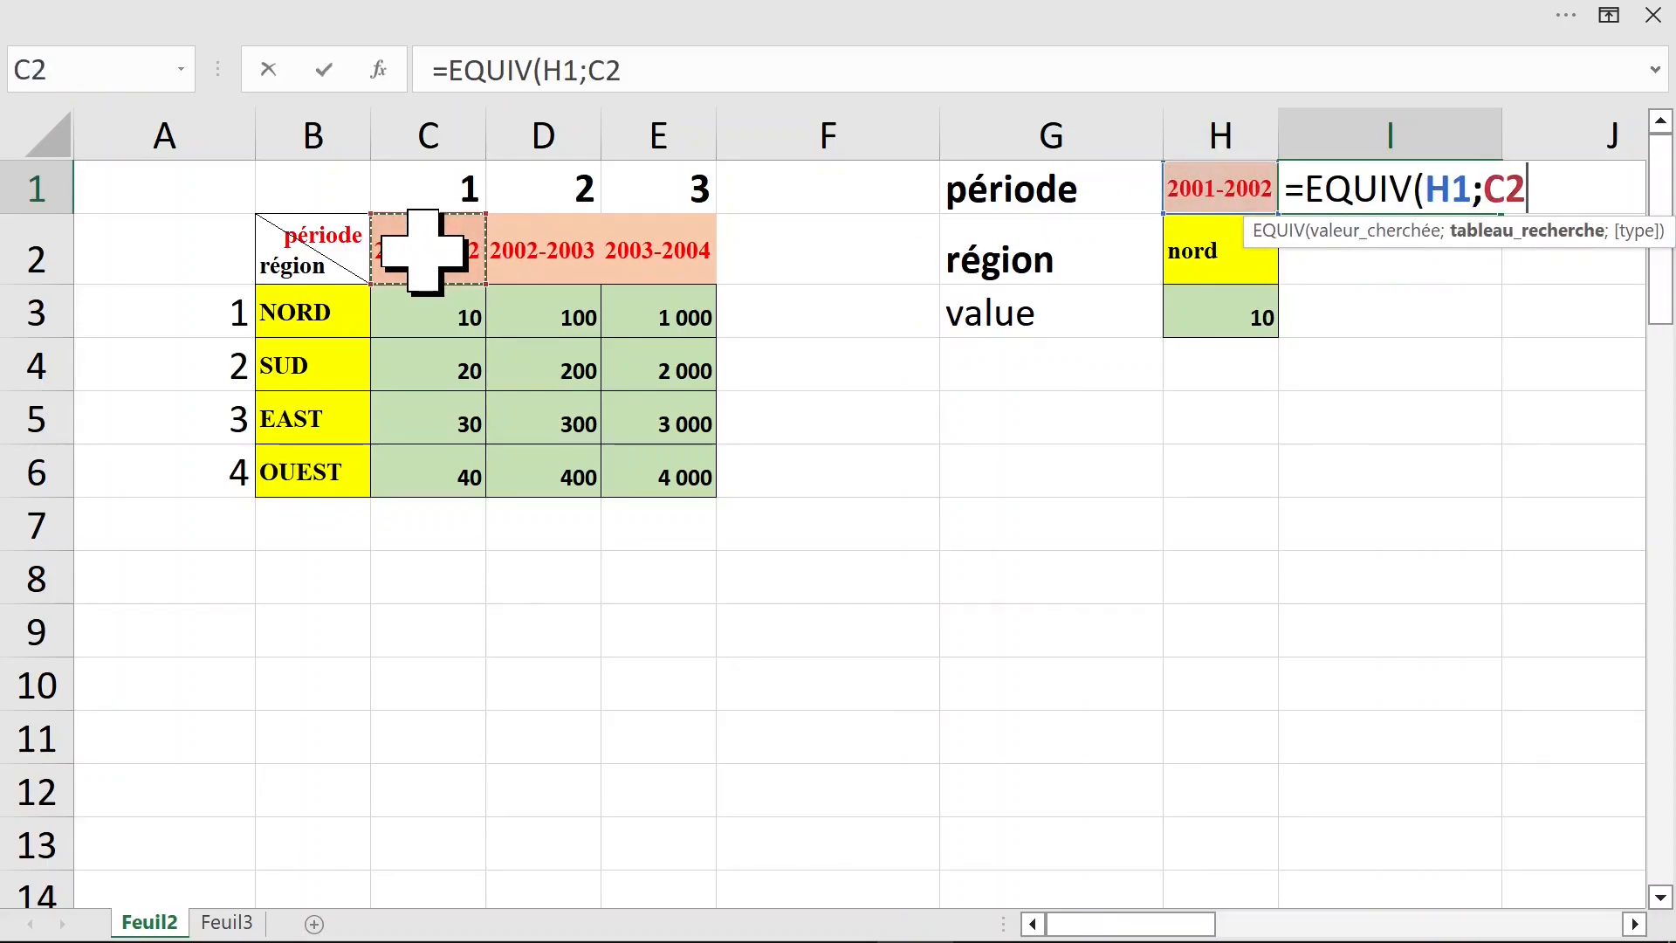
{"action": "left_click_drag", "start_coordinate": [426, 251], "coordinate": [656, 253]}
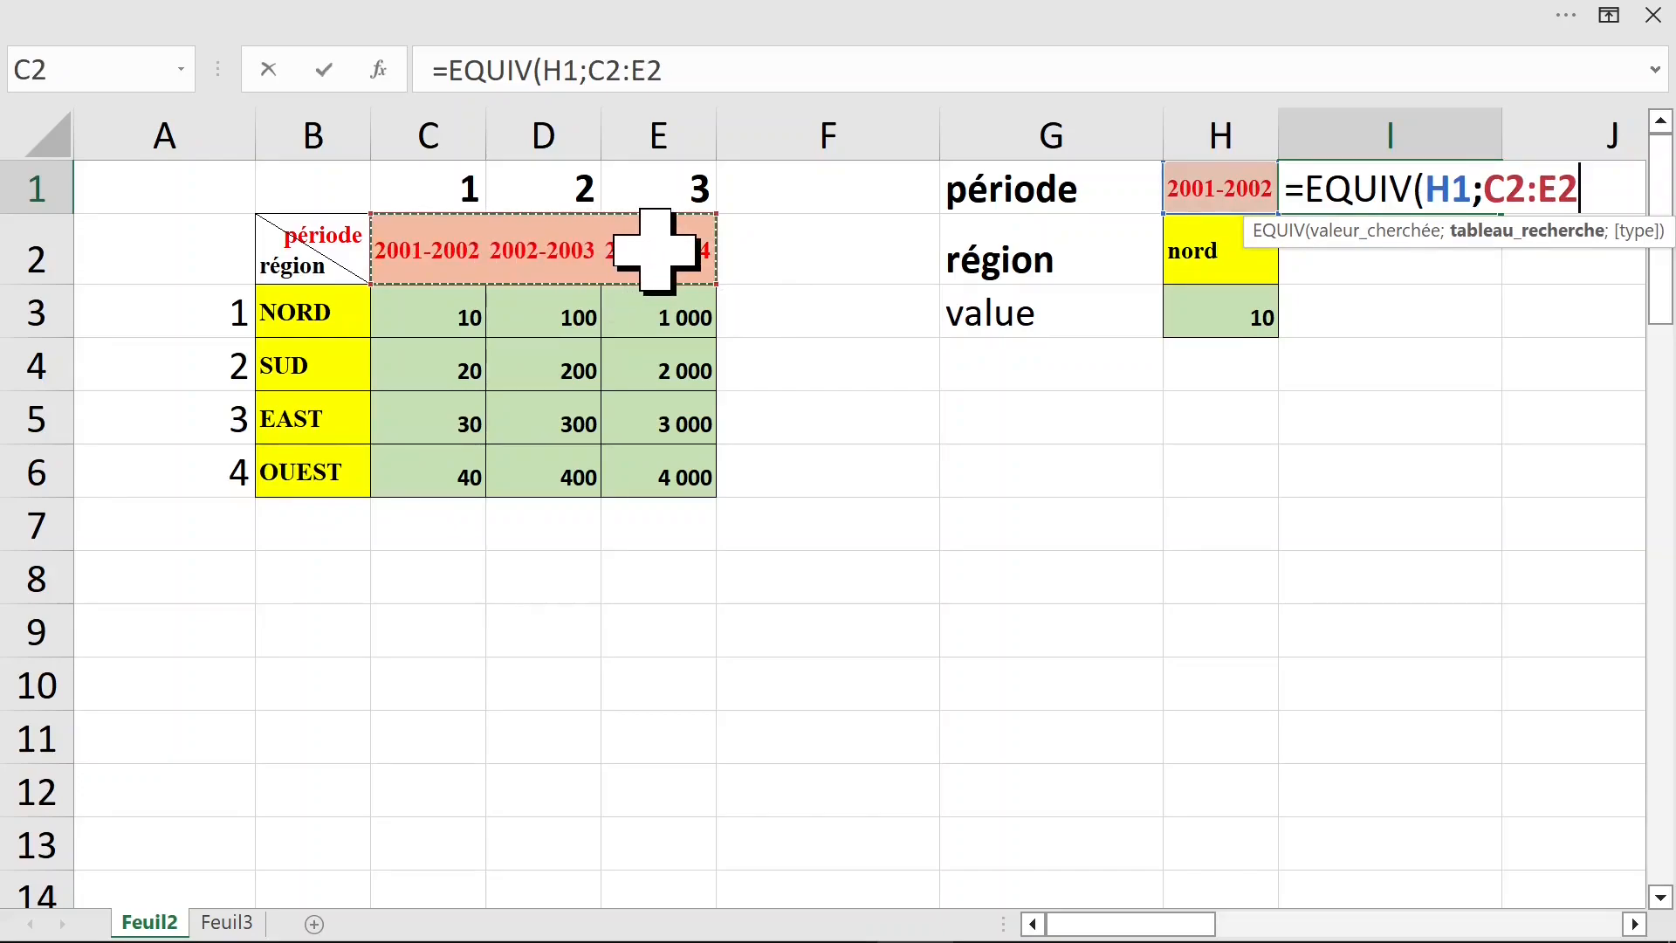
{"action": "type", "text": ";"}
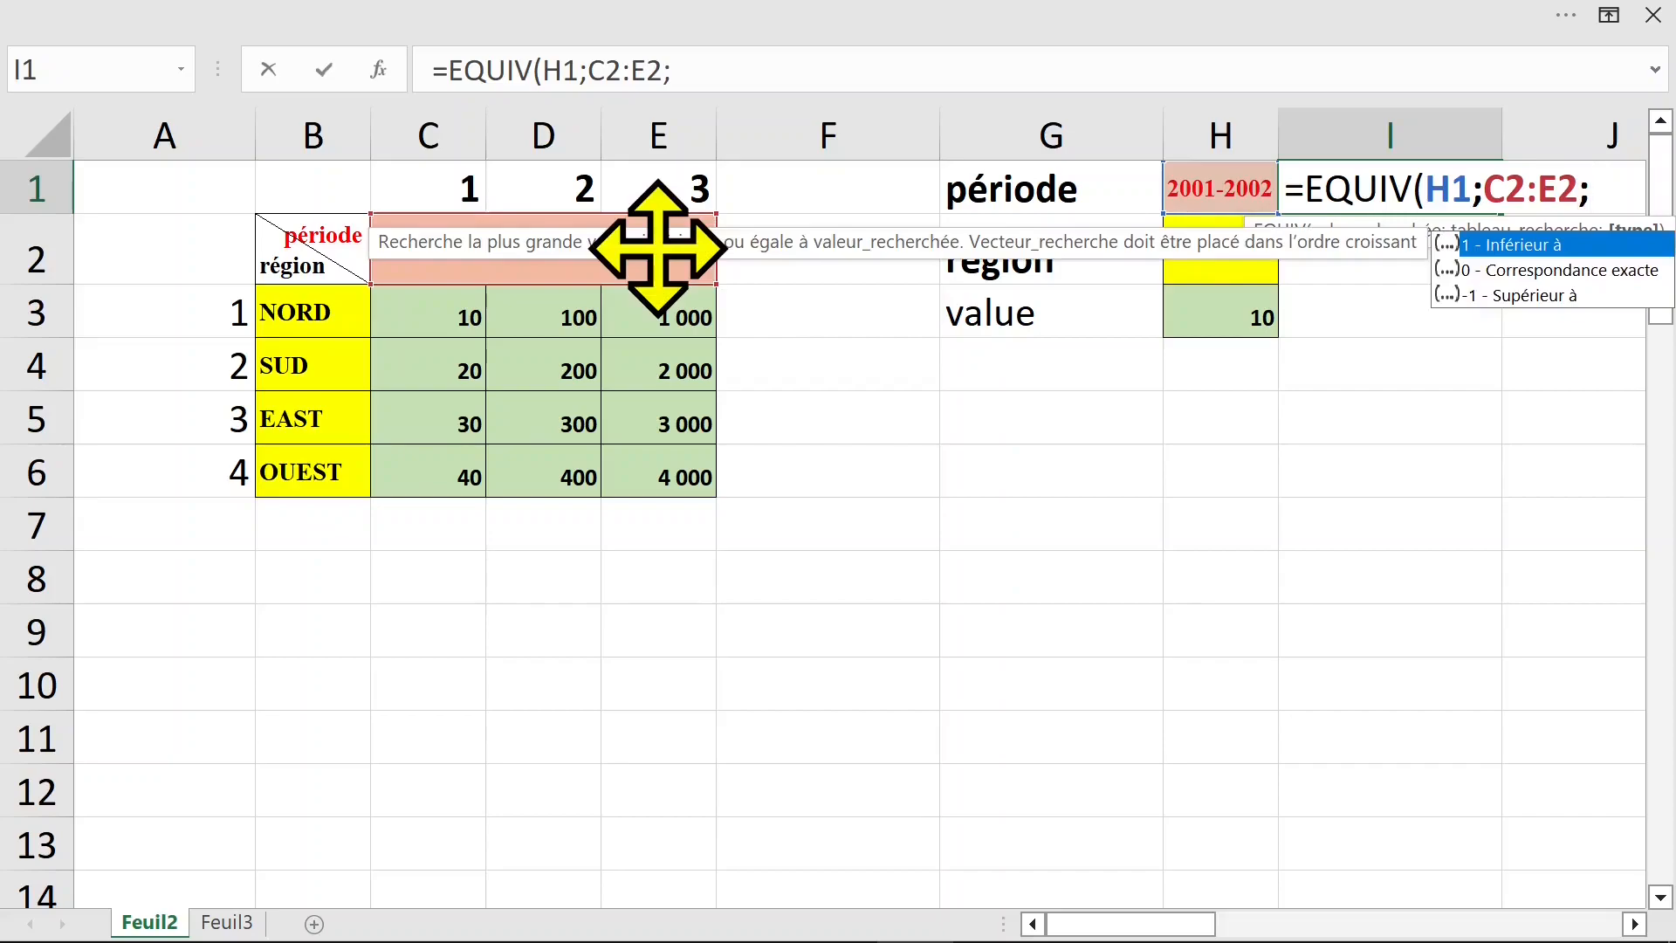
{"action": "type", "text": "0"}
{"action": "key", "text": "Return"}
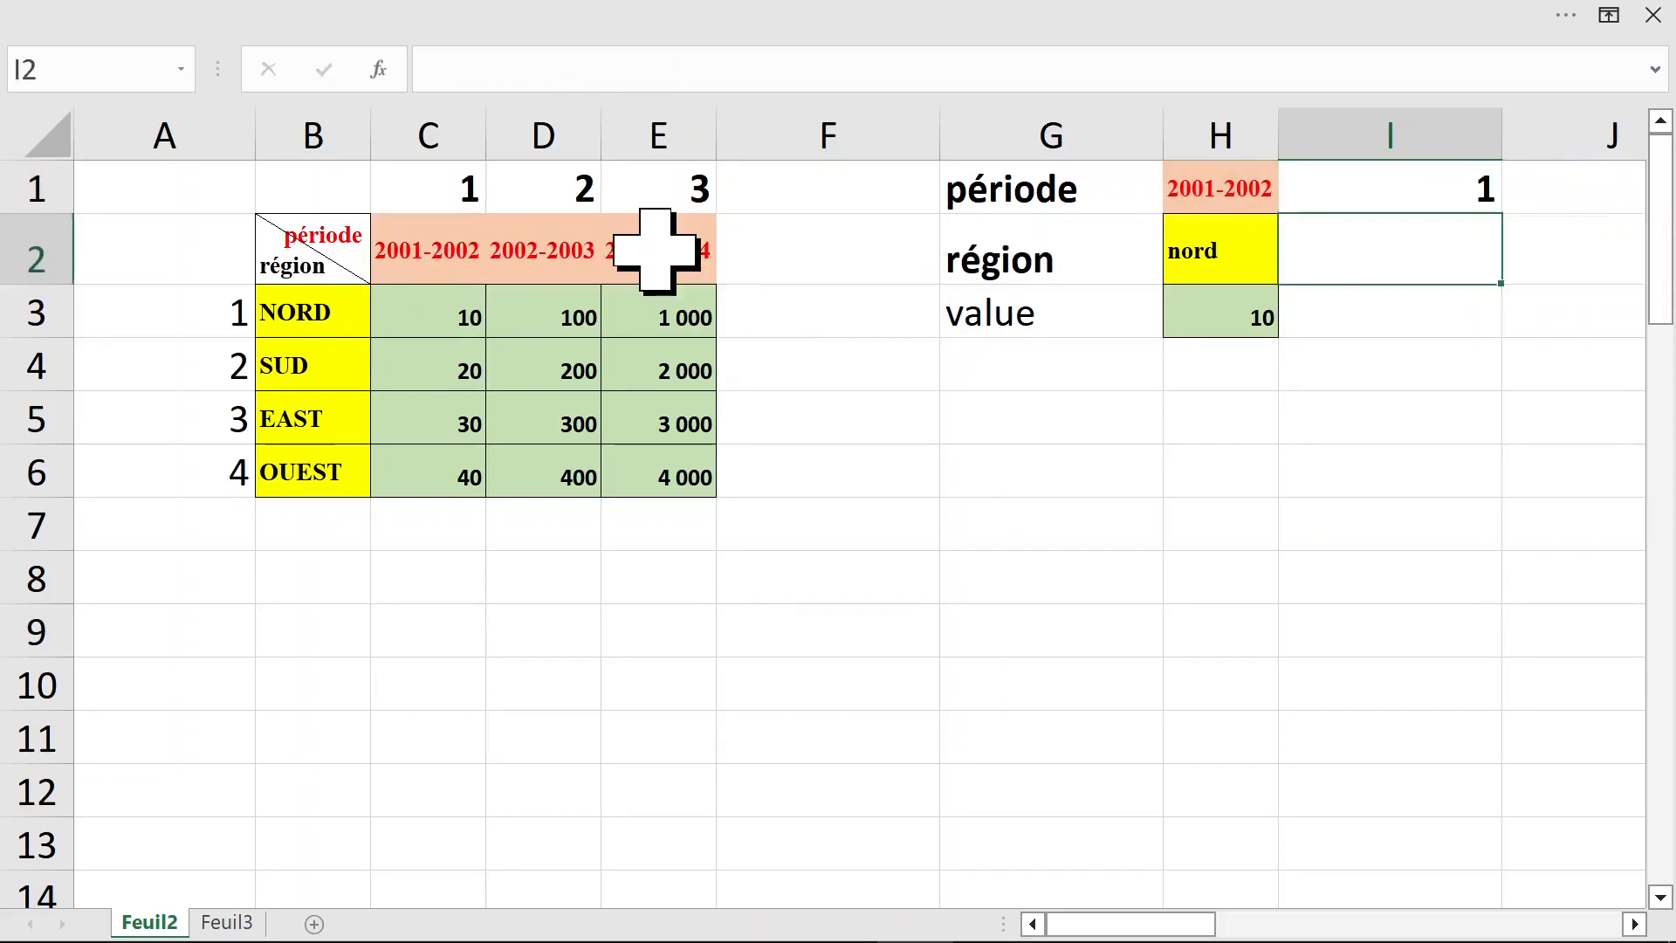
Set the période criterion in H1 to 2003-2004 and check the EQUIV position in I1 against the table's période headers
{"action": "left_click", "coordinate": [1227, 202]}
{"action": "left_click", "coordinate": [1440, 187]}
{"action": "left_click", "coordinate": [434, 242]}
{"action": "left_click", "coordinate": [1209, 192]}
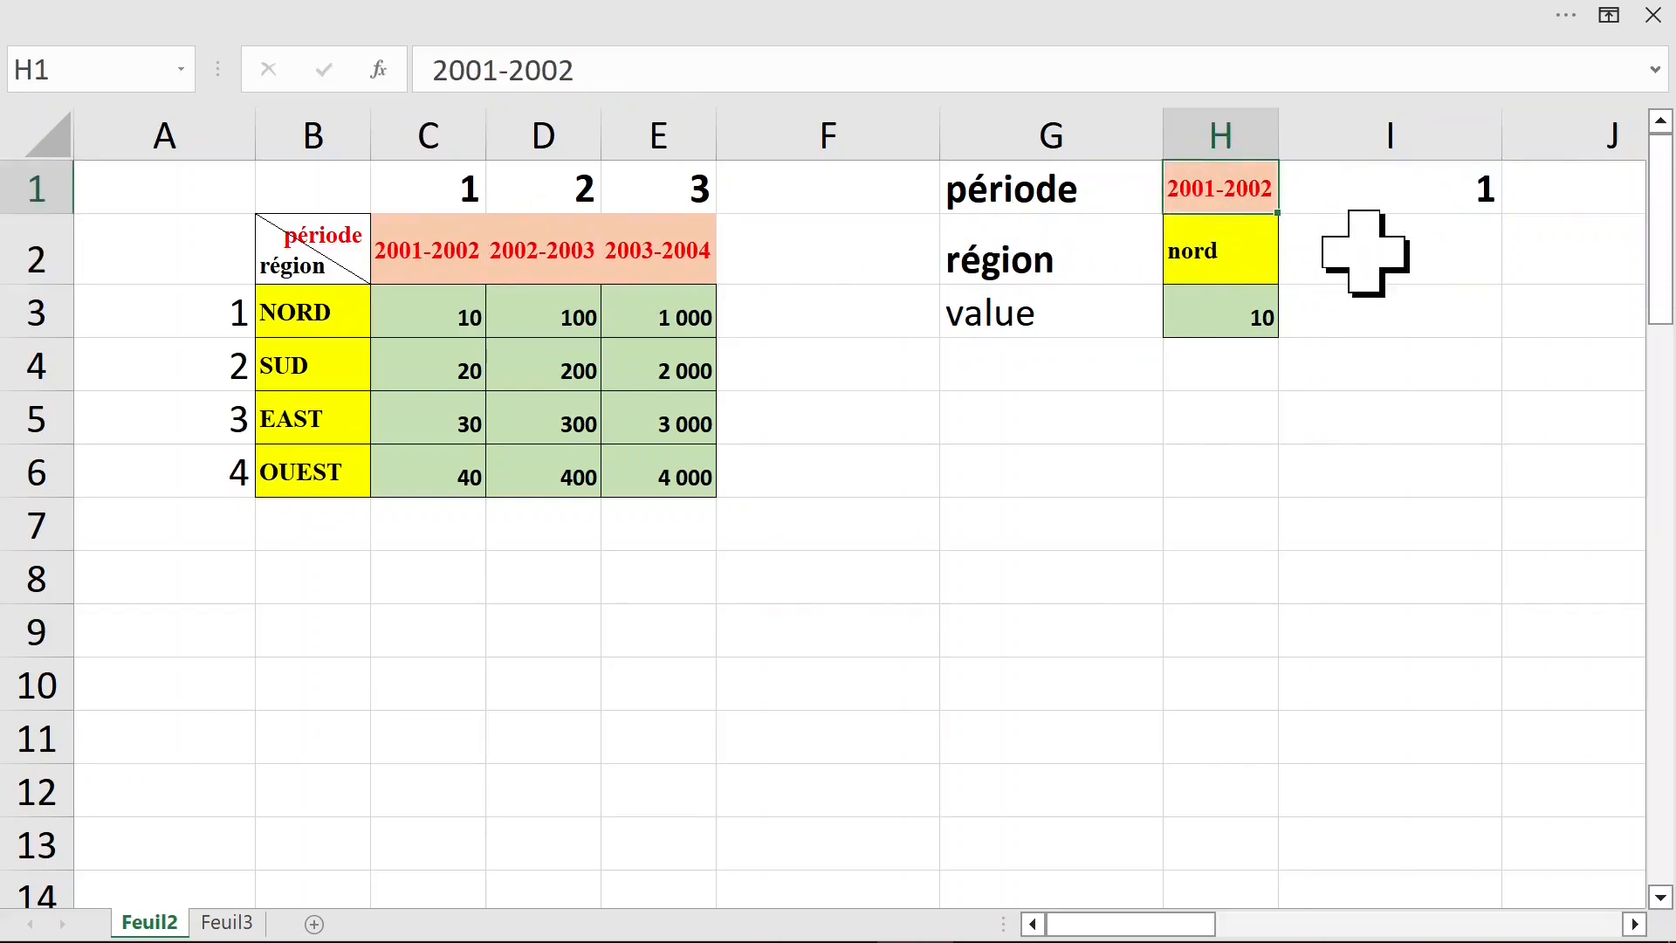
{"action": "type", "text": "20"}
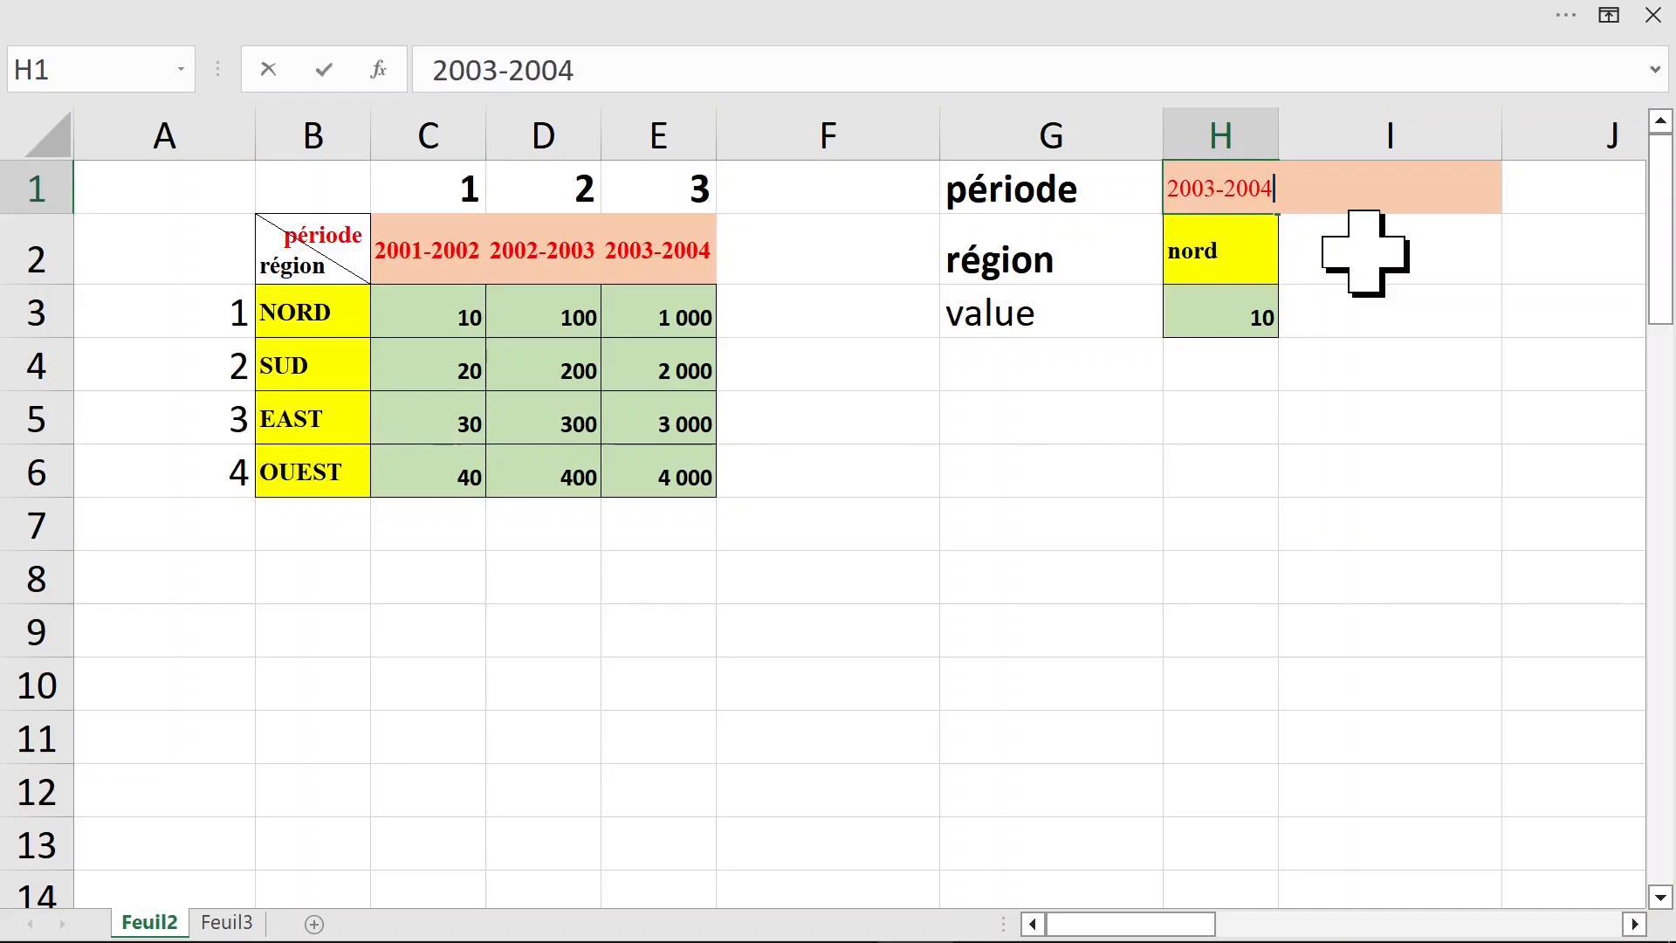
{"action": "type", "text": "03-2004"}
{"action": "key", "text": "Return"}
{"action": "left_click", "coordinate": [1365, 194]}
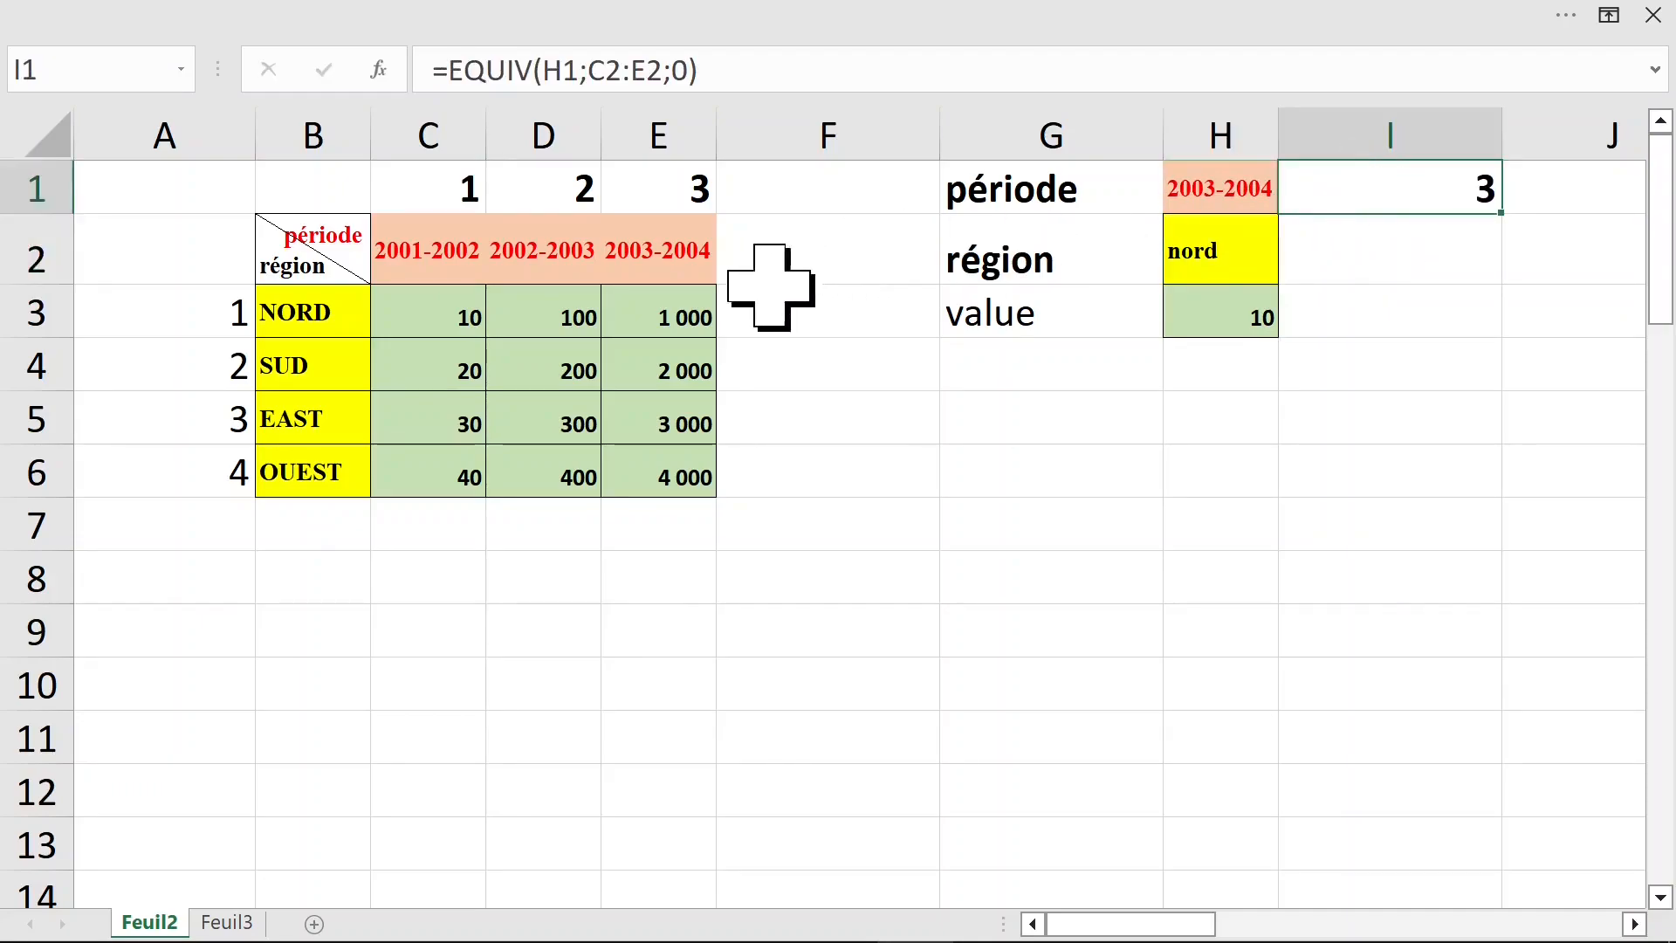
{"action": "left_click", "coordinate": [685, 266]}
Enter the exact-match formula =EQUIV(H2;B3:B6;0) in I2, beside the région criterion
{"action": "left_click", "coordinate": [1317, 262]}
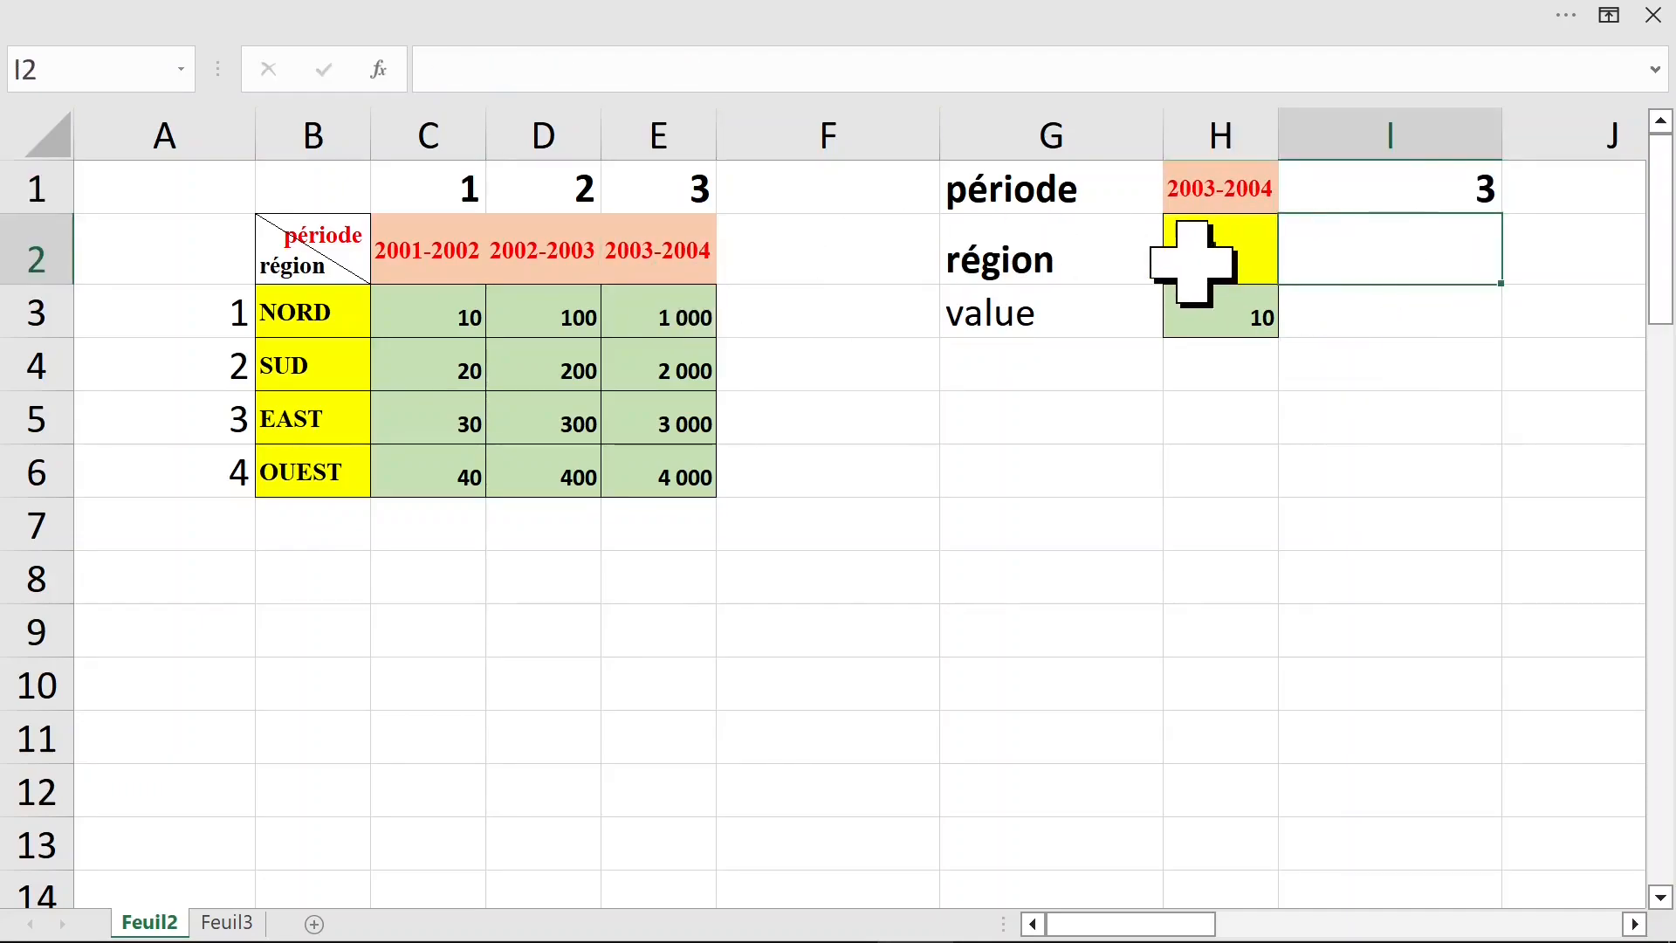
{"action": "type", "text": "=equi"}
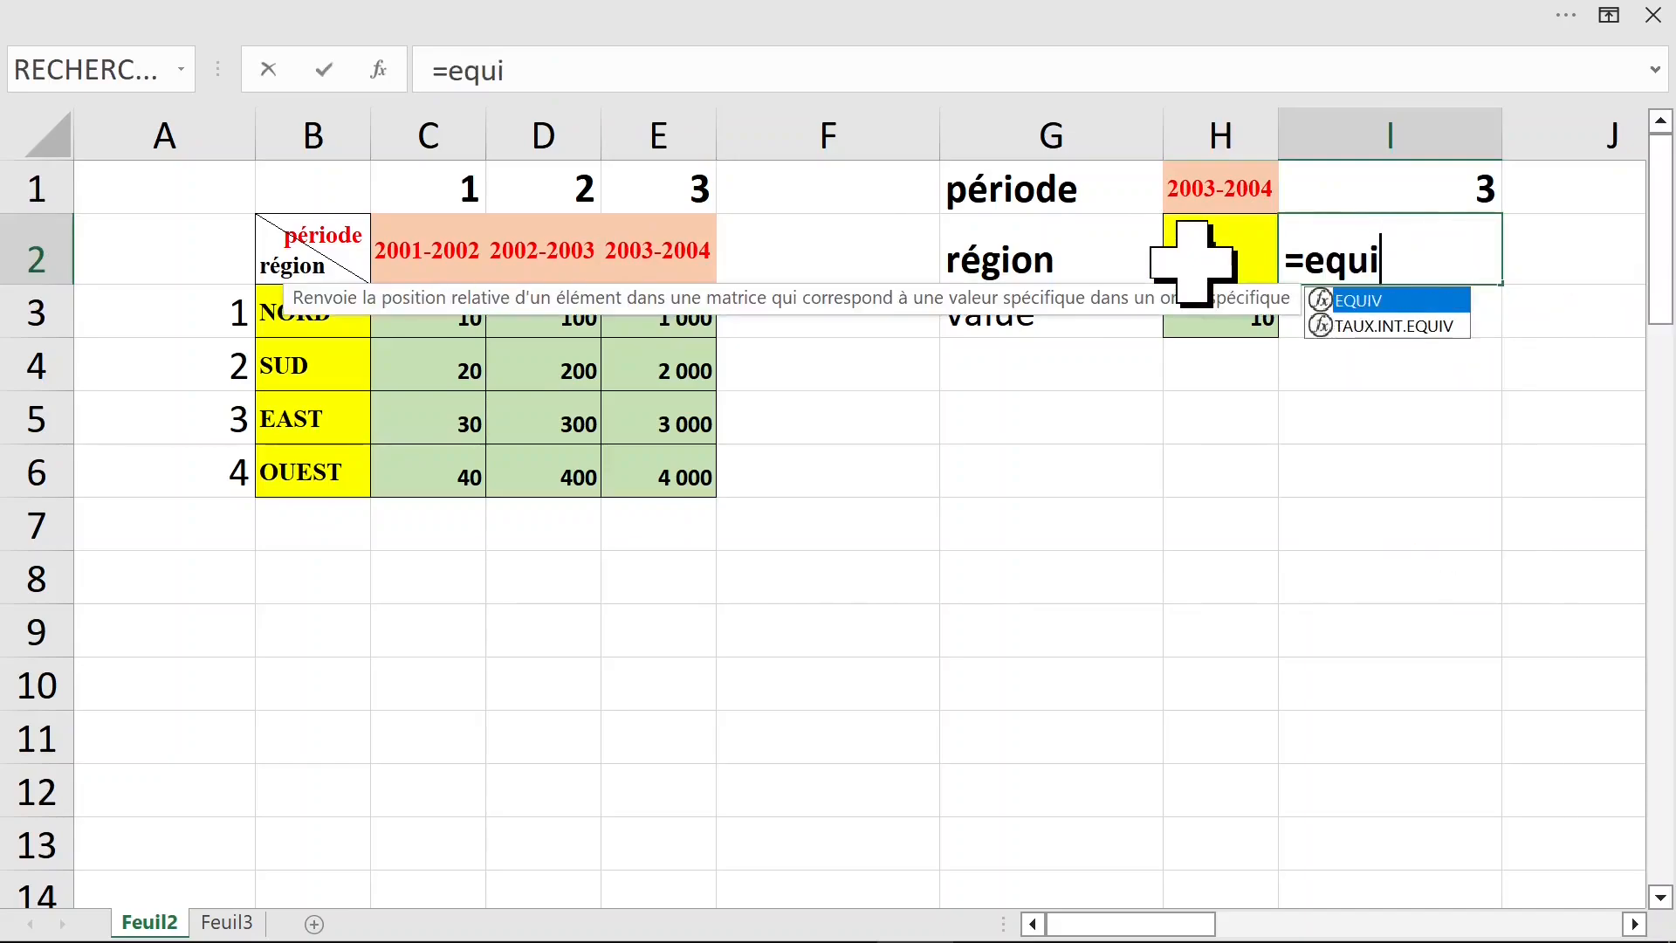
{"action": "key", "text": "Tab"}
{"action": "left_click", "coordinate": [1203, 268]}
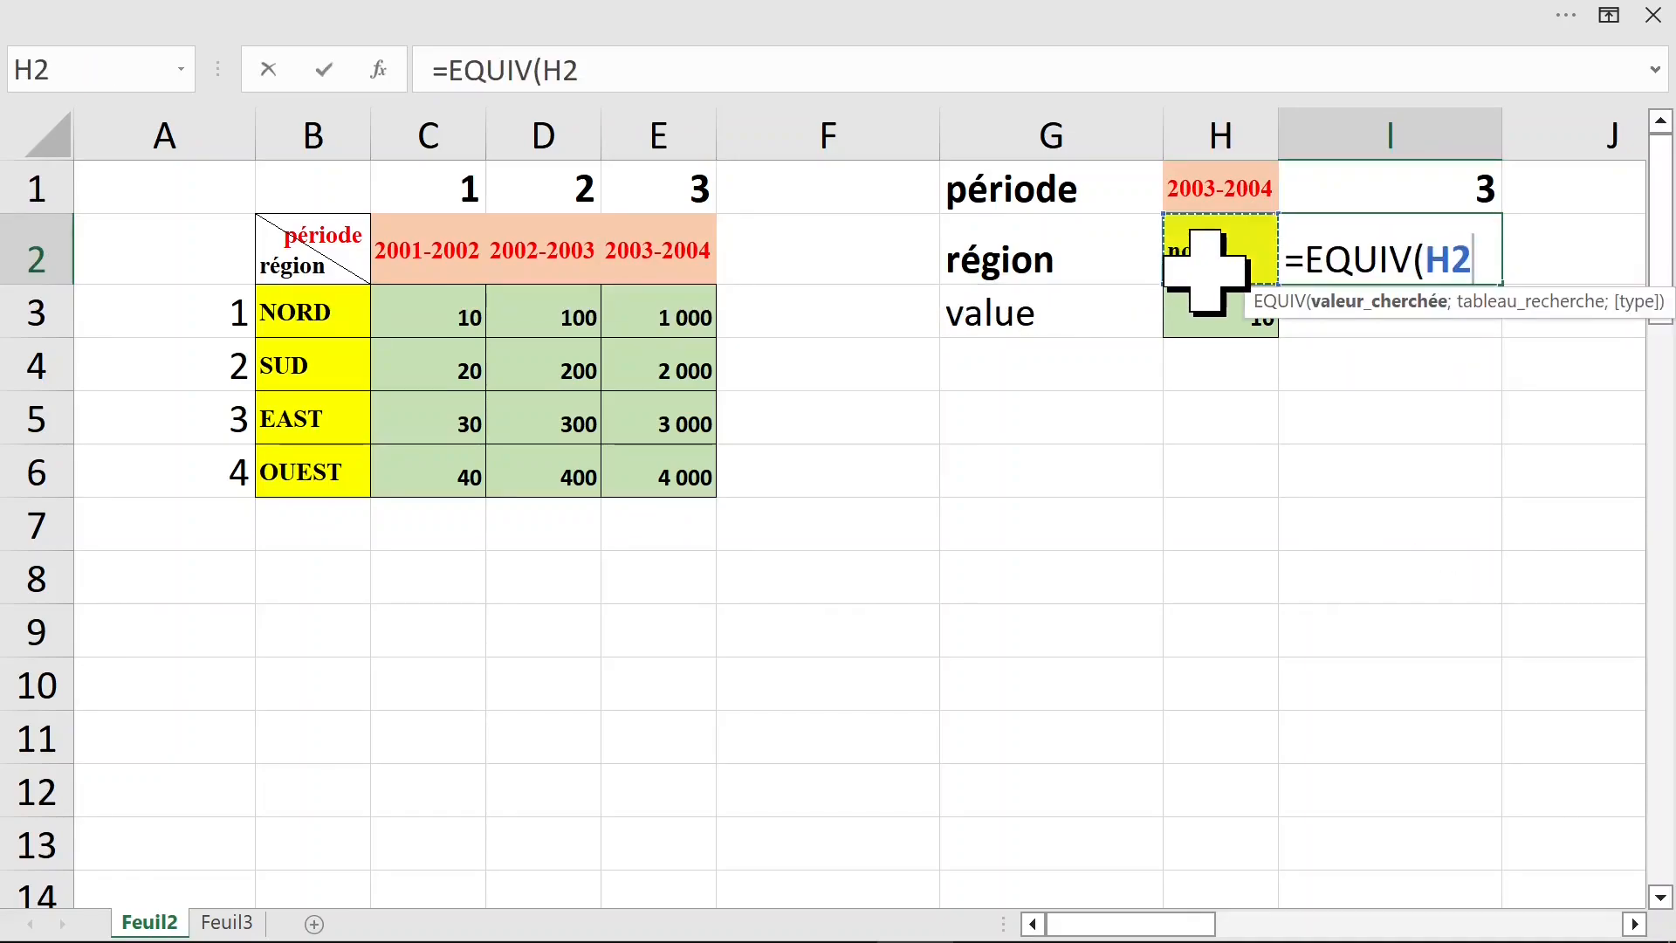
{"action": "type", "text": ";"}
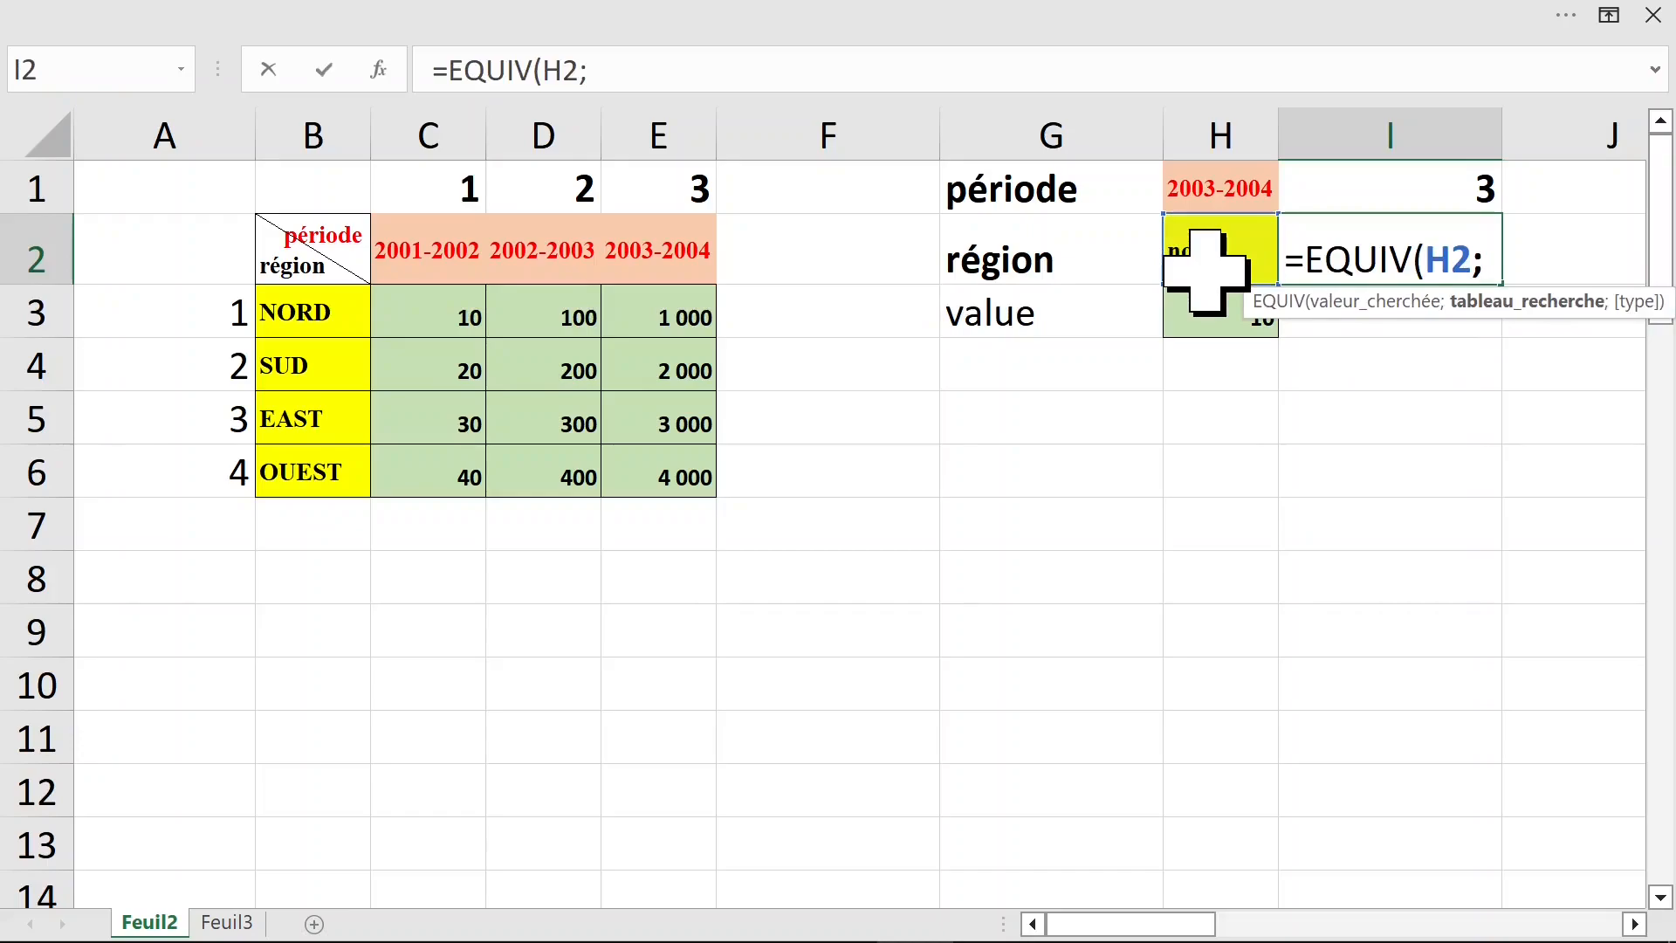
{"action": "left_click_drag", "start_coordinate": [280, 328], "coordinate": [291, 465]}
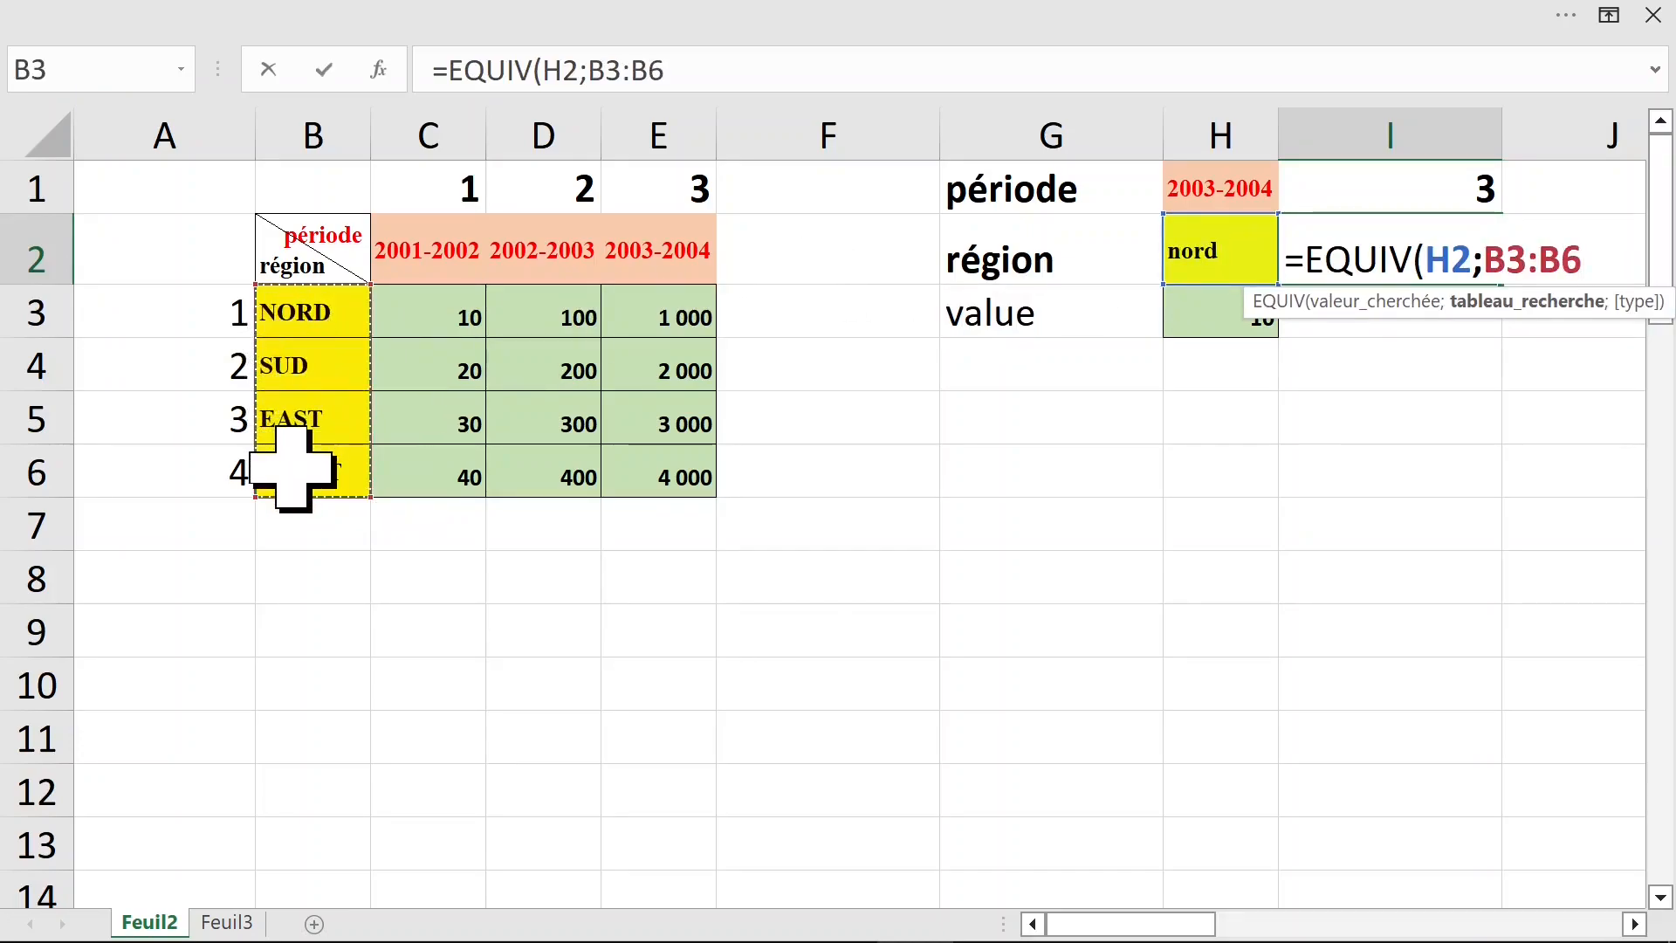
{"action": "type", "text": ";0"}
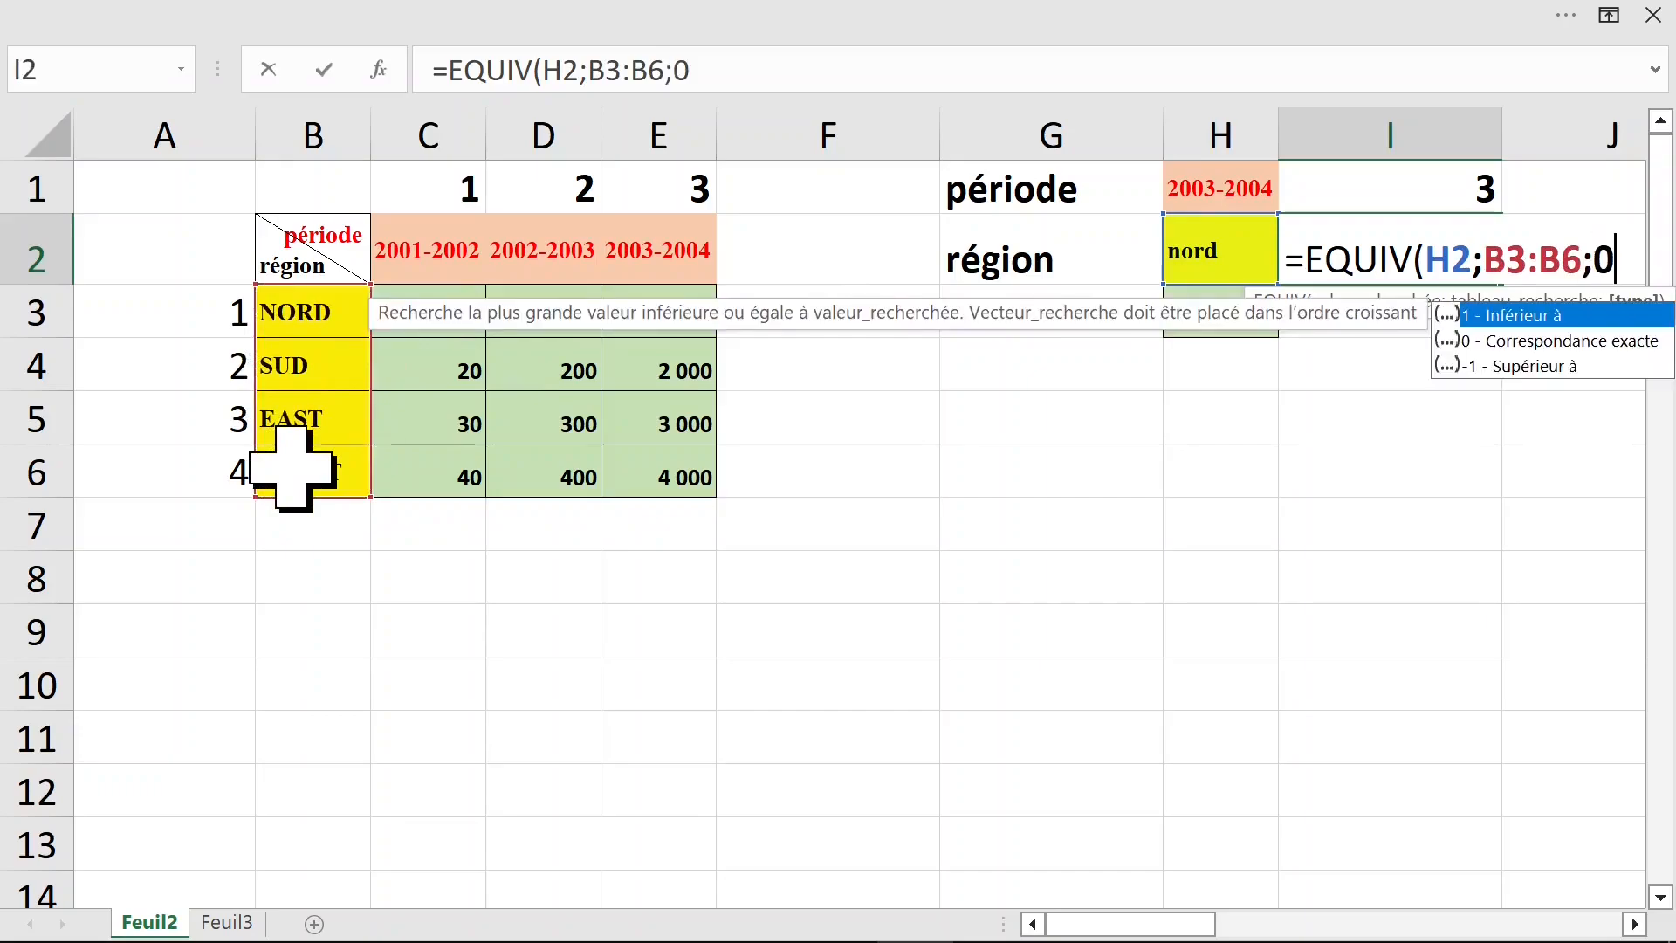
{"action": "key", "text": "Return"}
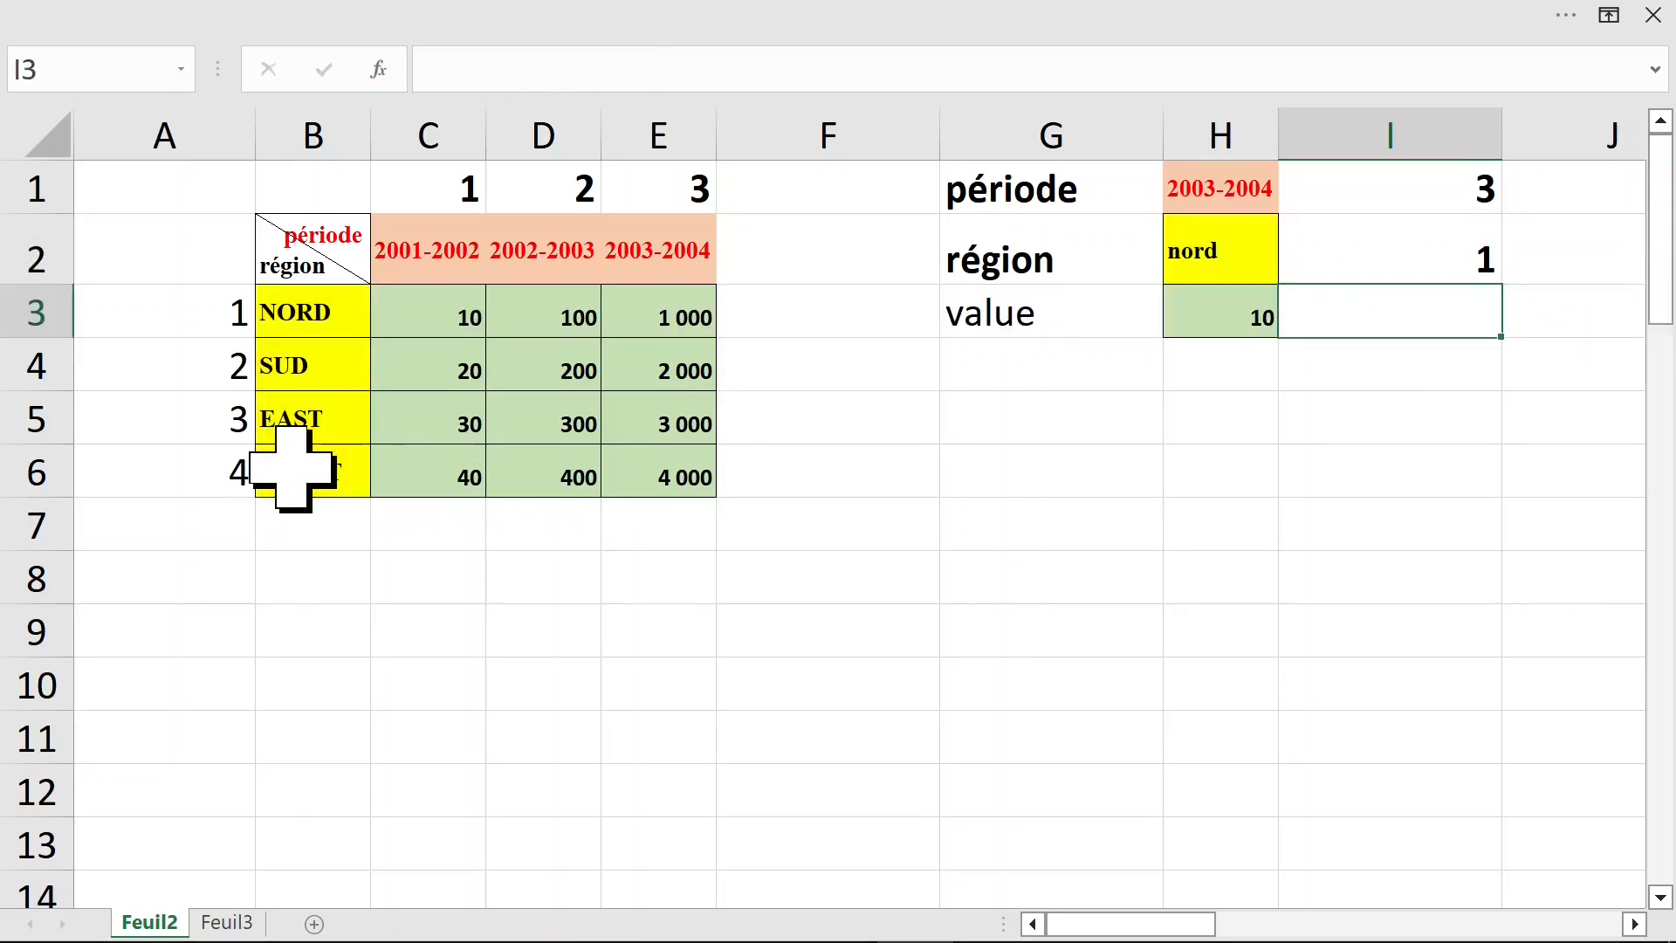
Replace the fixed row and column numbers in the H3 formula with cell references, giving =INDEX(C3:E6;I2;I1)
{"action": "left_click", "coordinate": [1220, 313]}
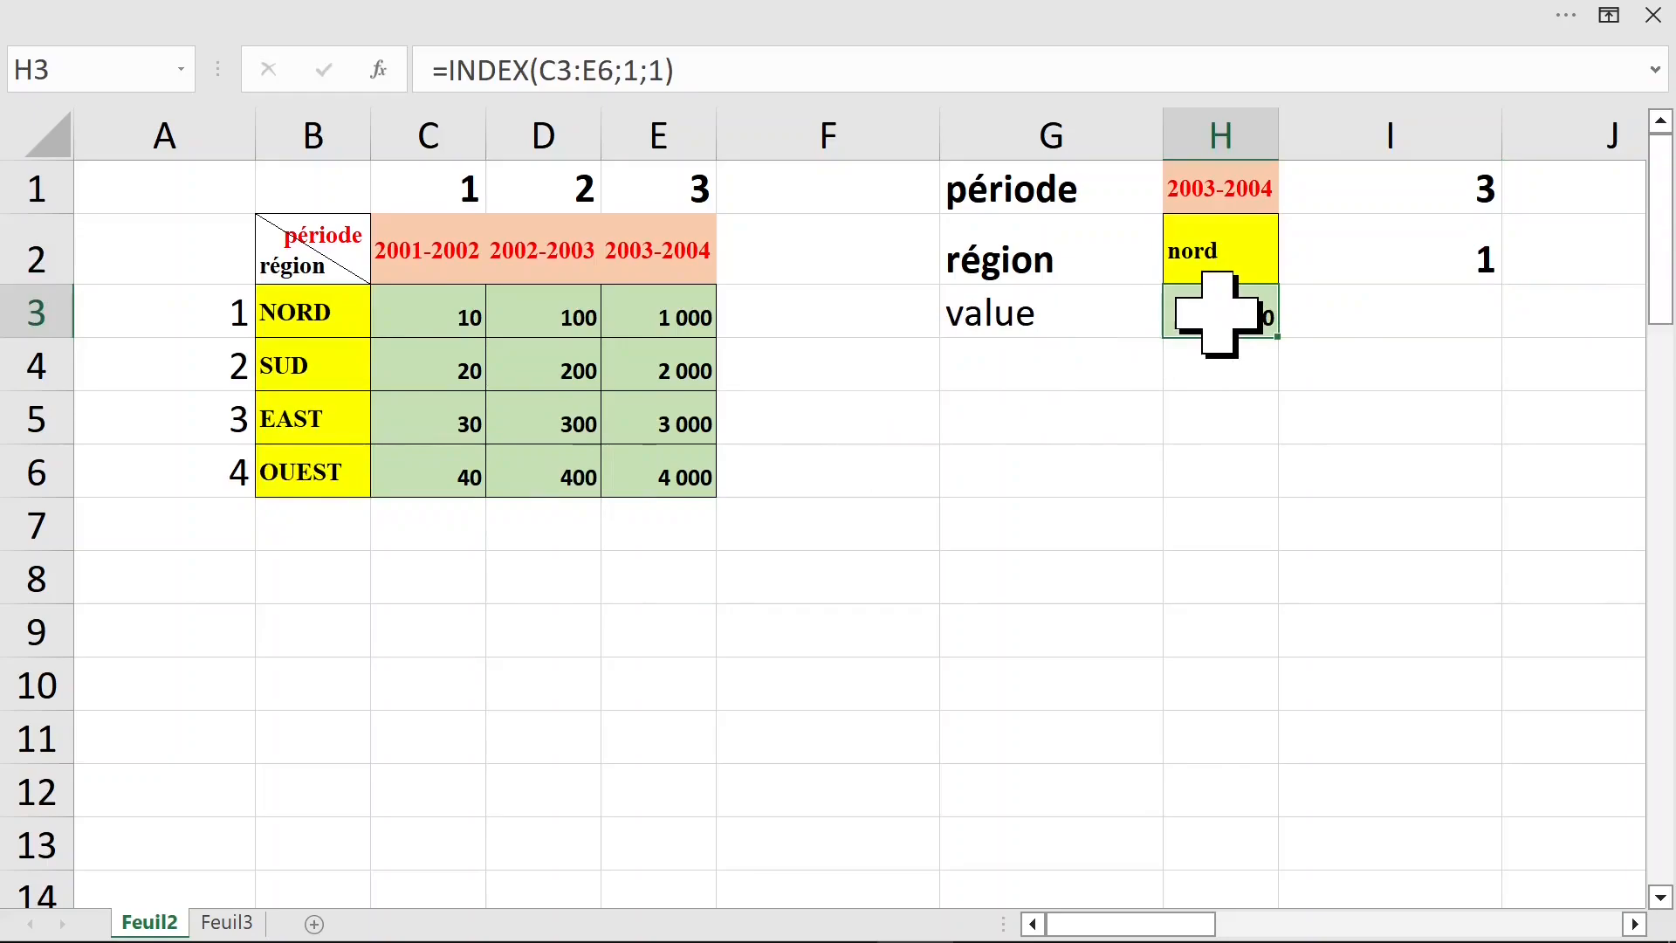
{"action": "left_click", "coordinate": [624, 70]}
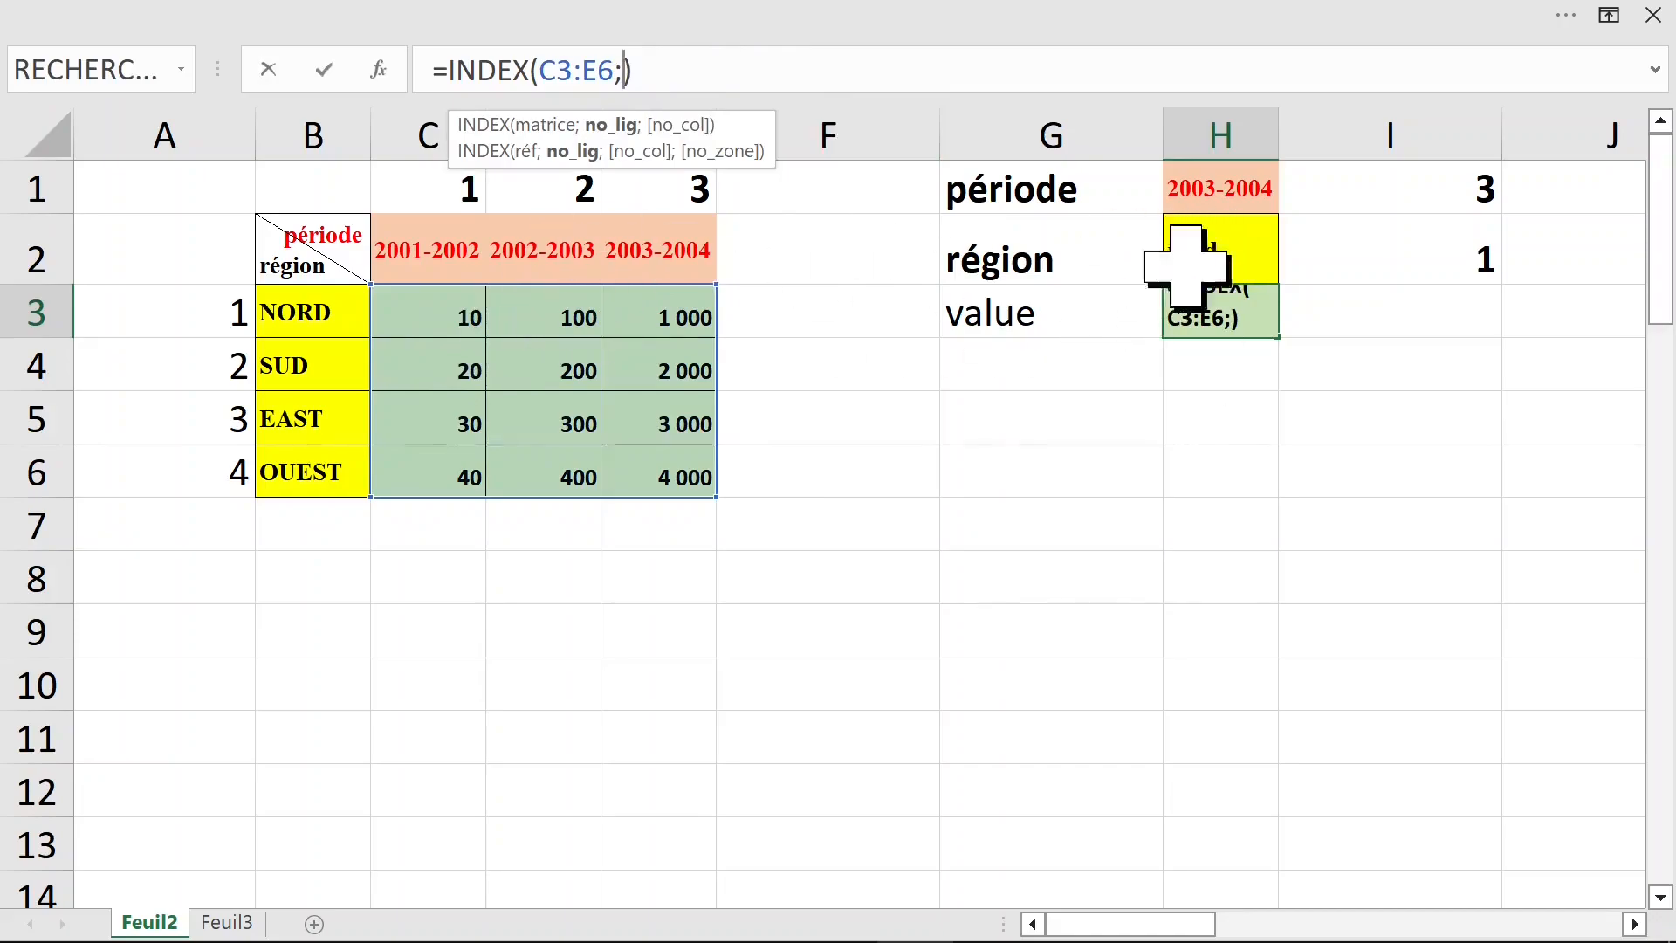
{"action": "left_click", "coordinate": [1451, 259]}
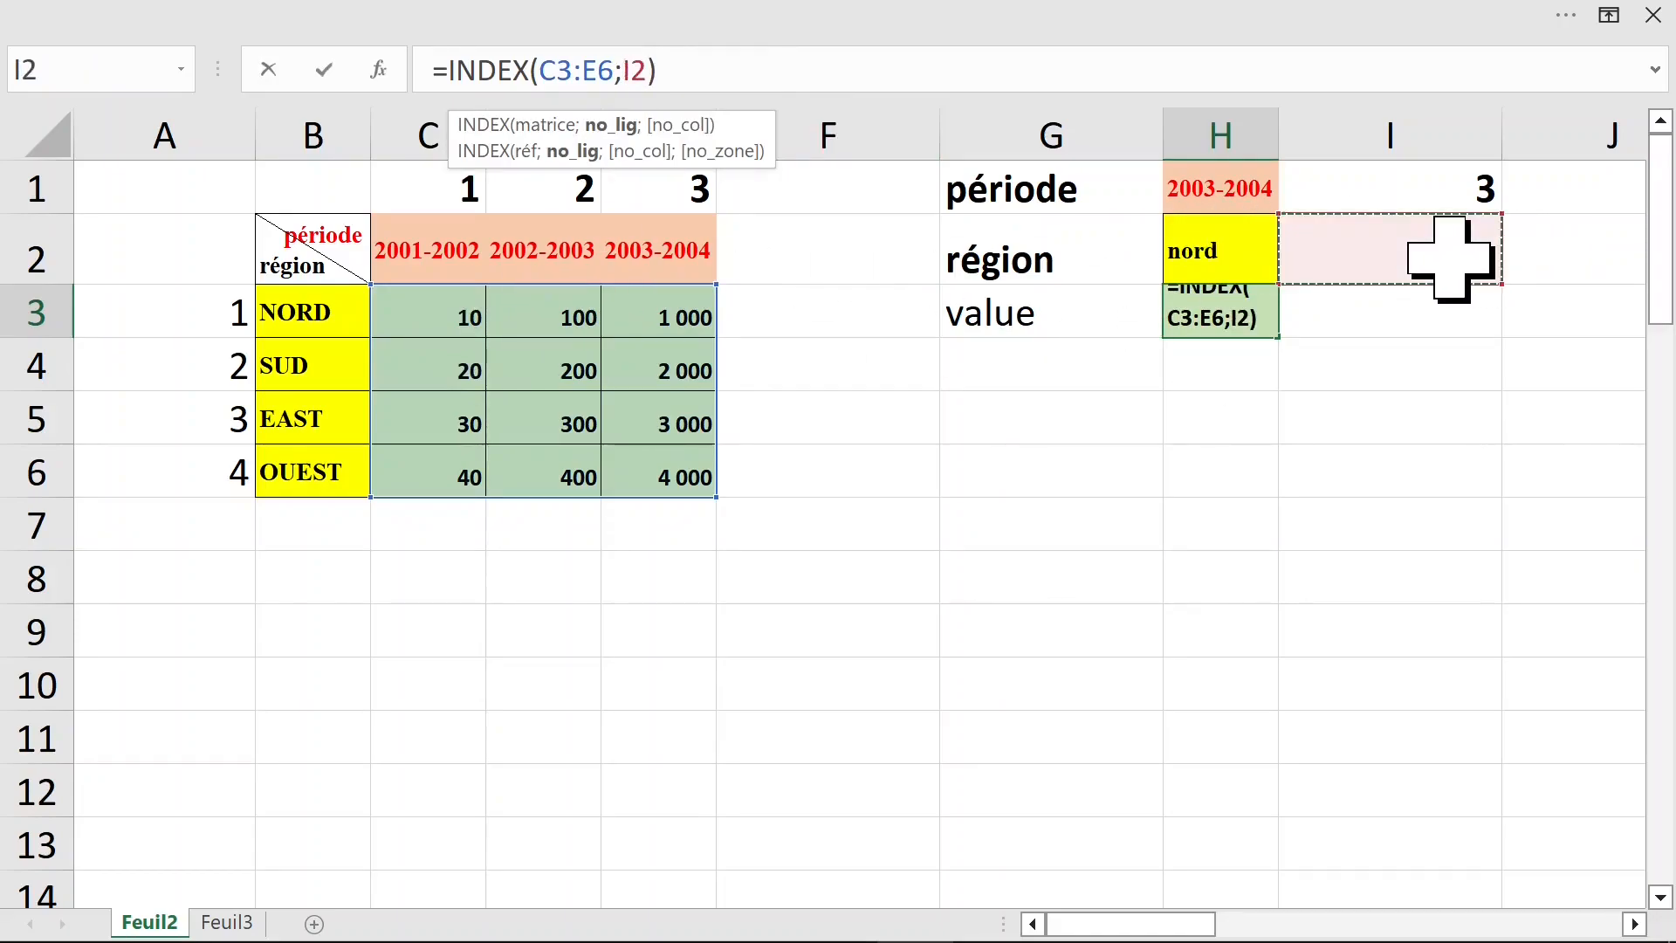
{"action": "type", "text": ";"}
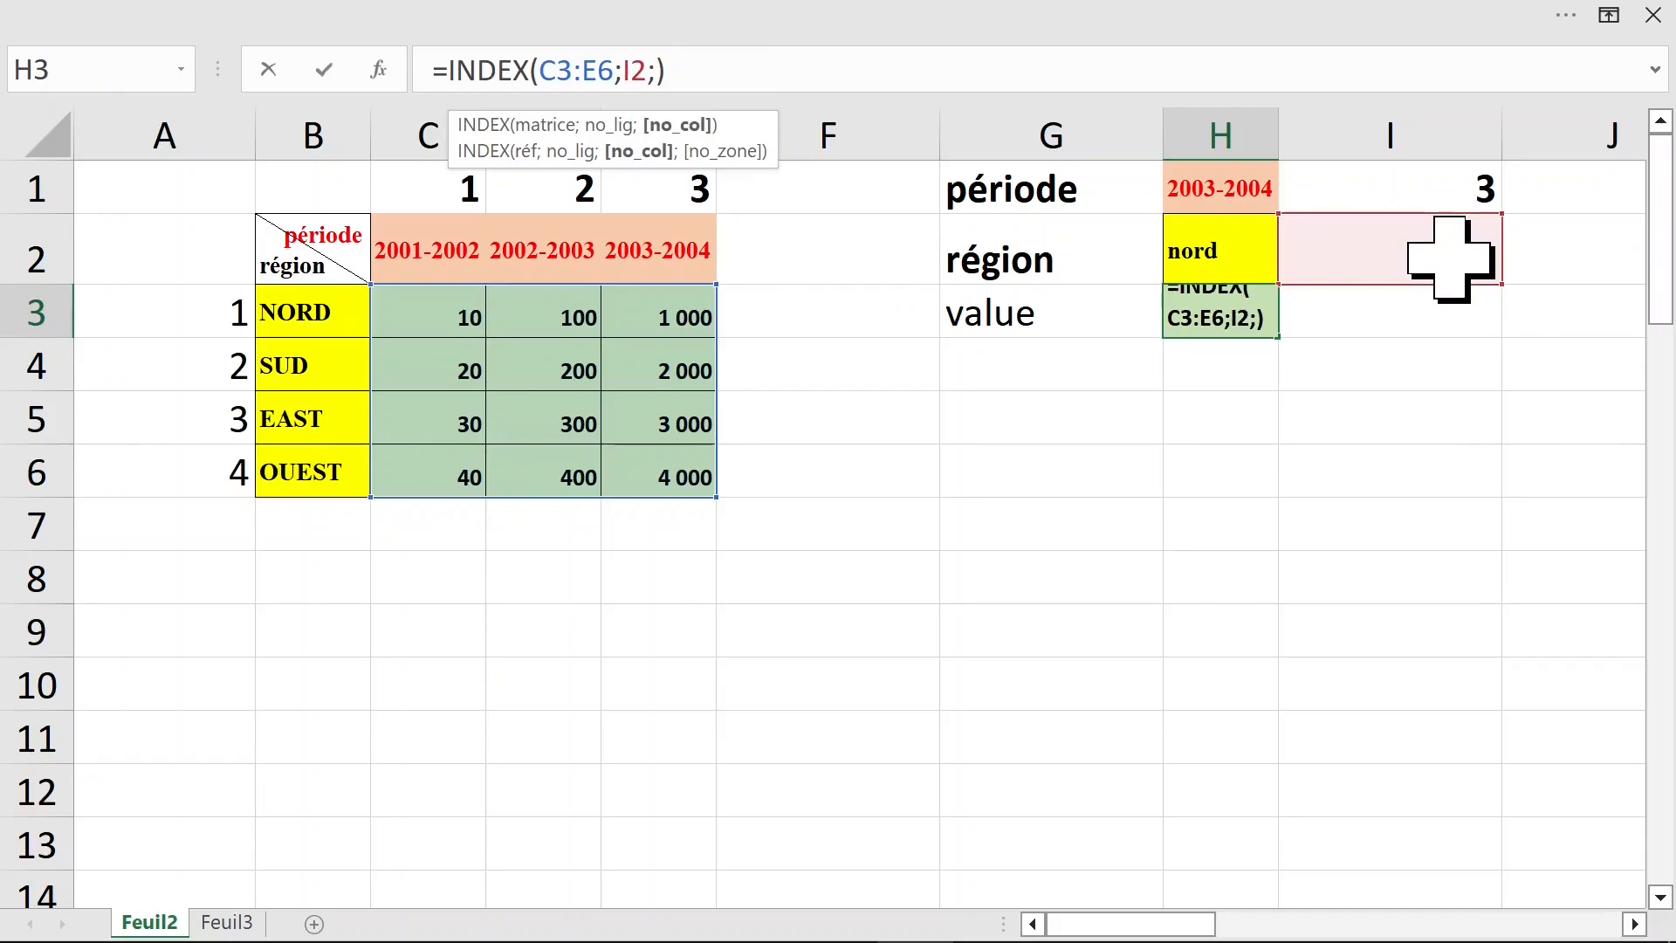
{"action": "left_click", "coordinate": [1421, 179]}
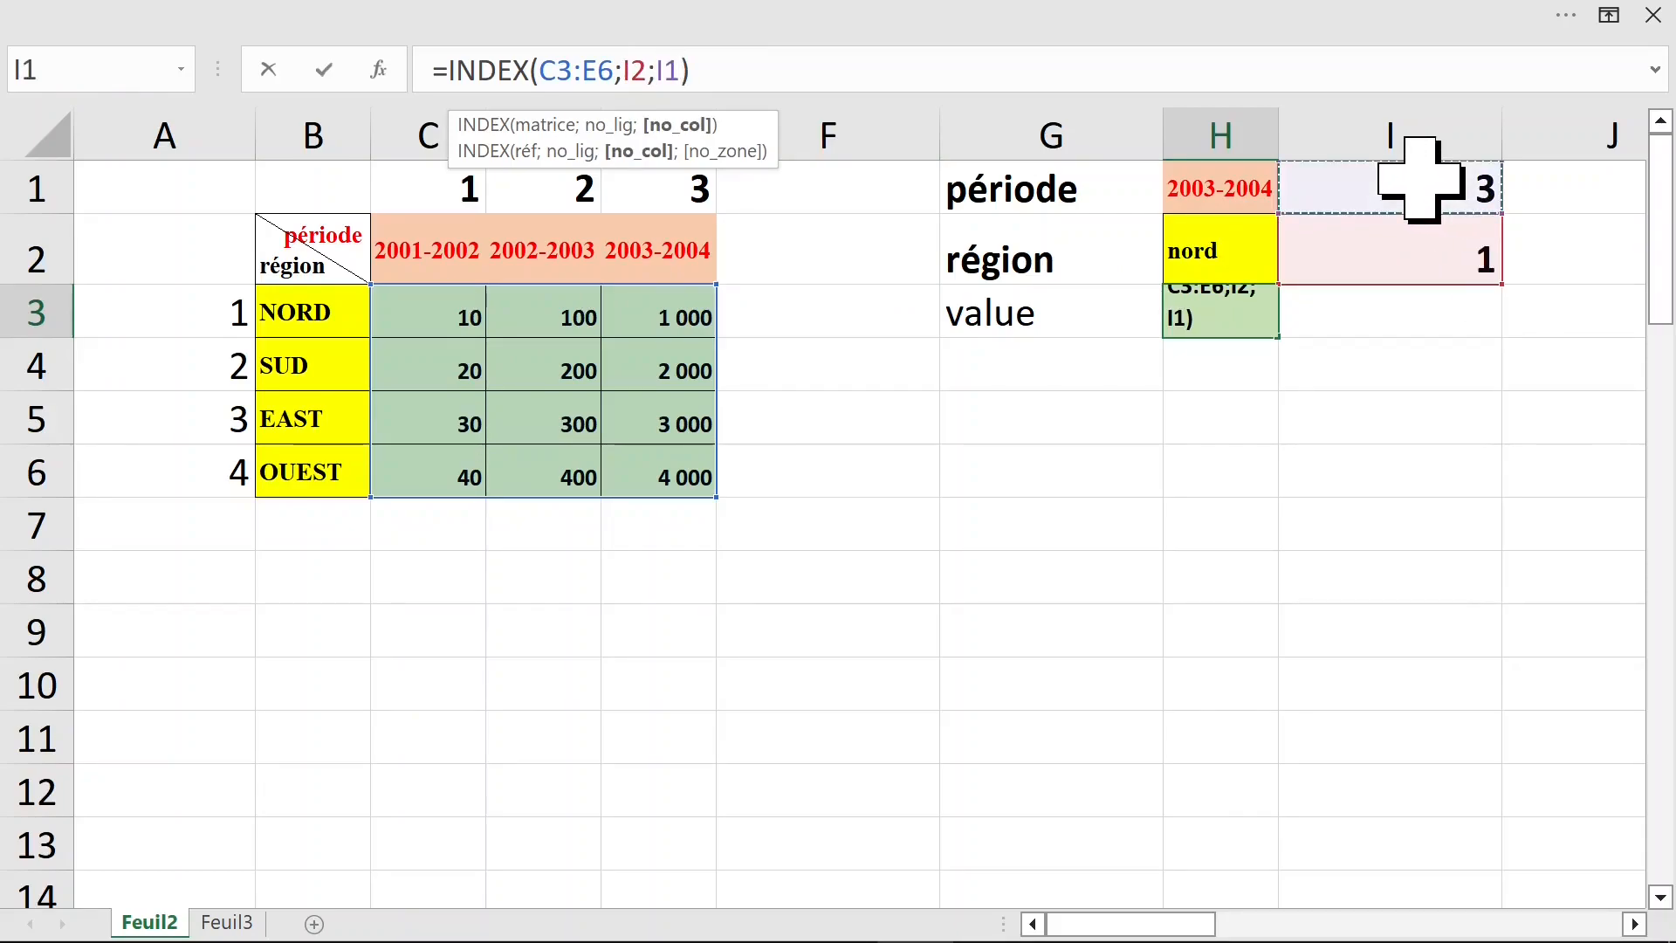
{"action": "key", "text": "Return"}
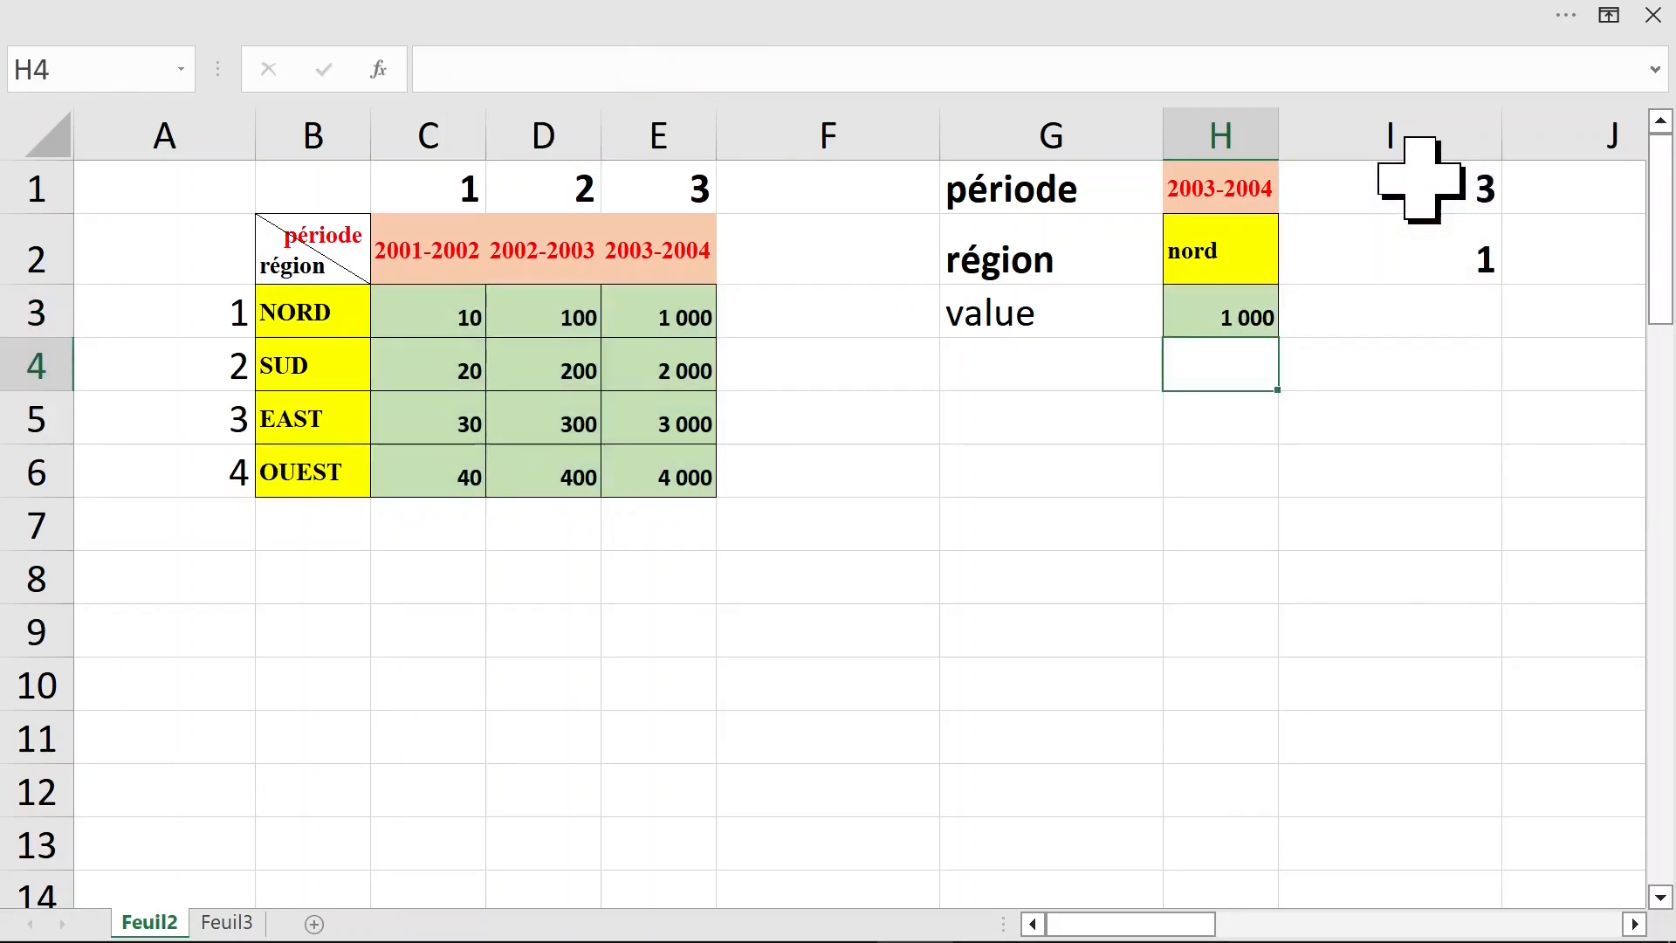
Set the période criterion in H1 to 2002-2003 and check the value in H3 against the matching table cell
{"action": "left_click", "coordinate": [1267, 184]}
{"action": "type", "text": "2002-2003"}
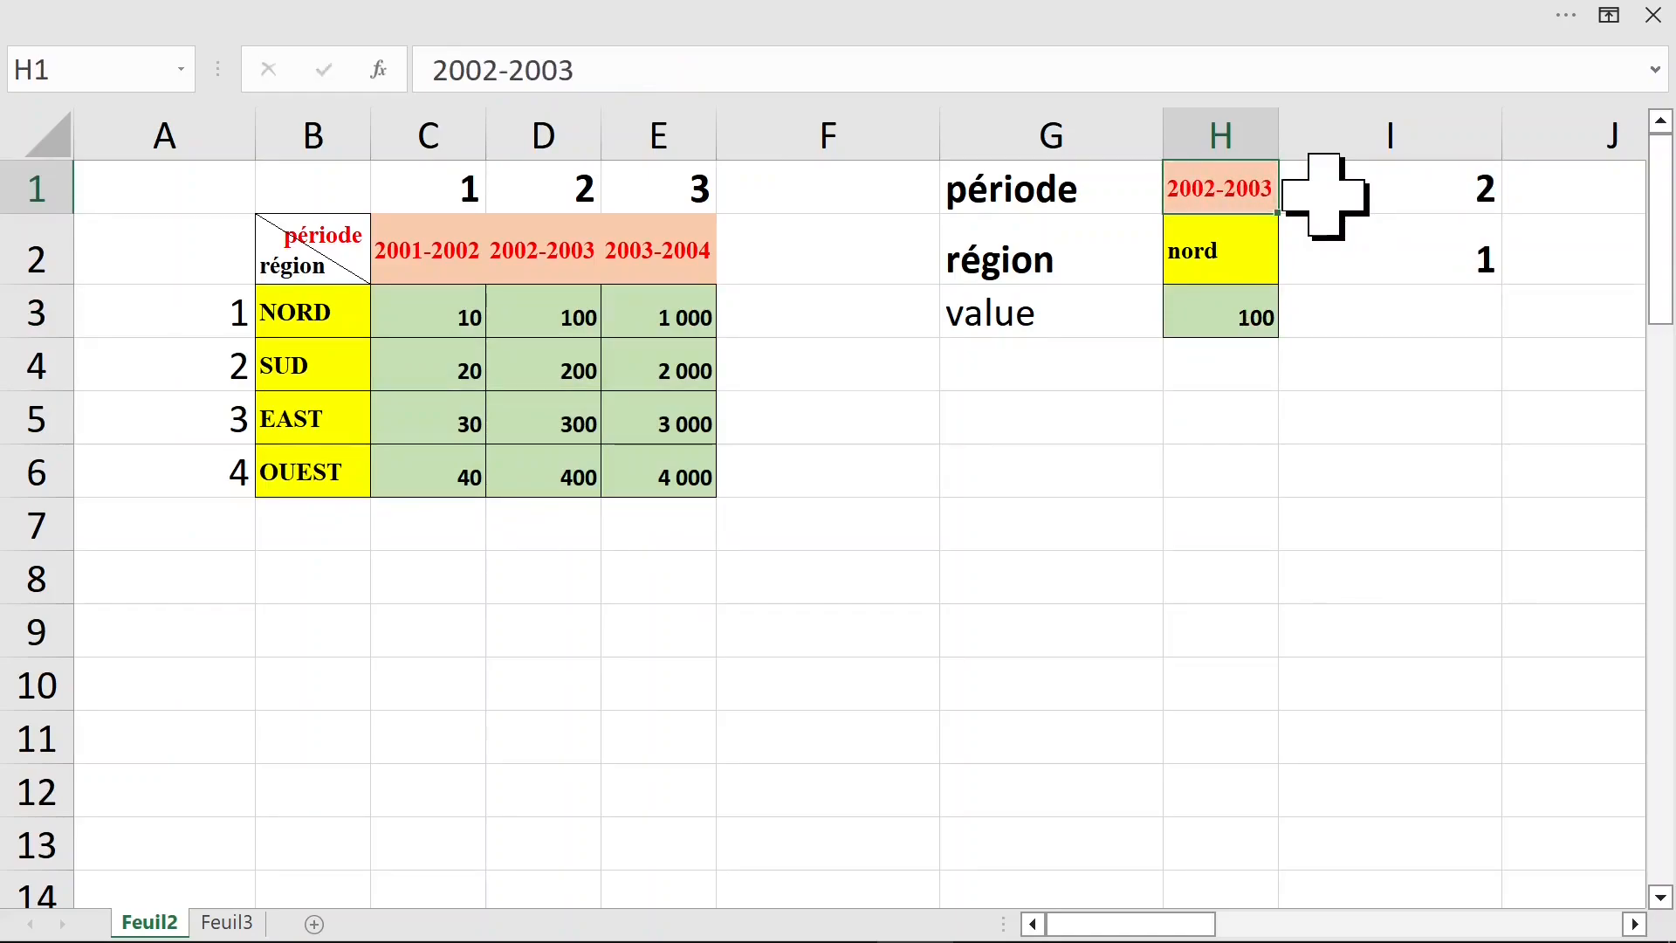
{"action": "key", "text": "Down"}
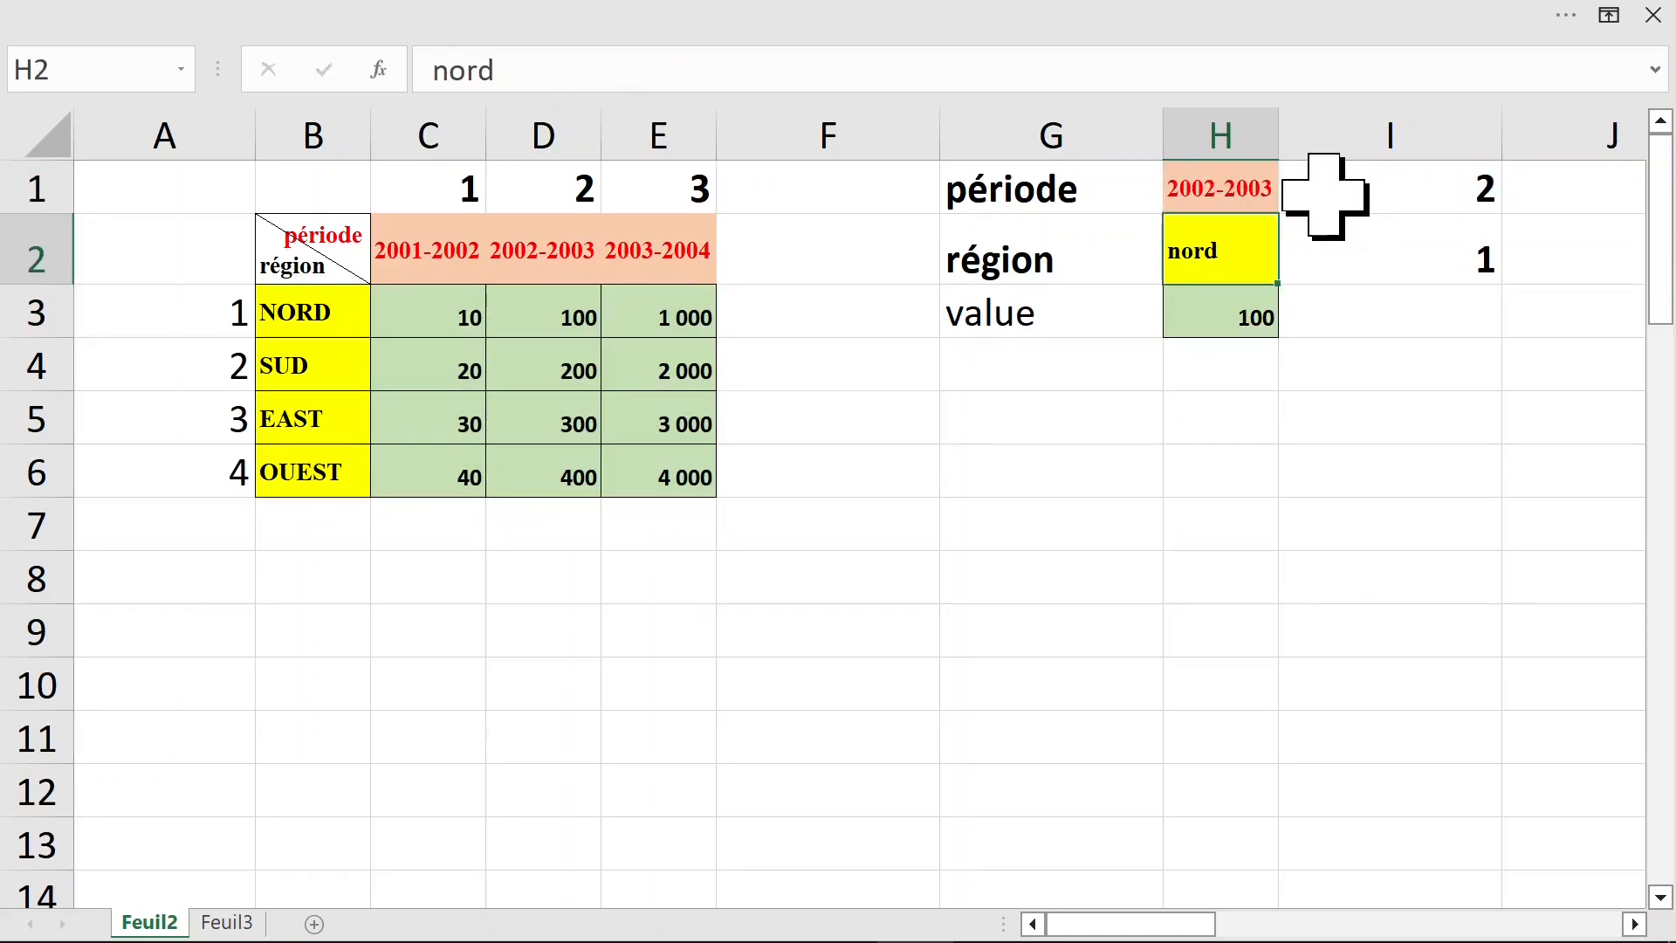
{"action": "left_click", "coordinate": [1219, 319]}
{"action": "left_click", "coordinate": [567, 316]}
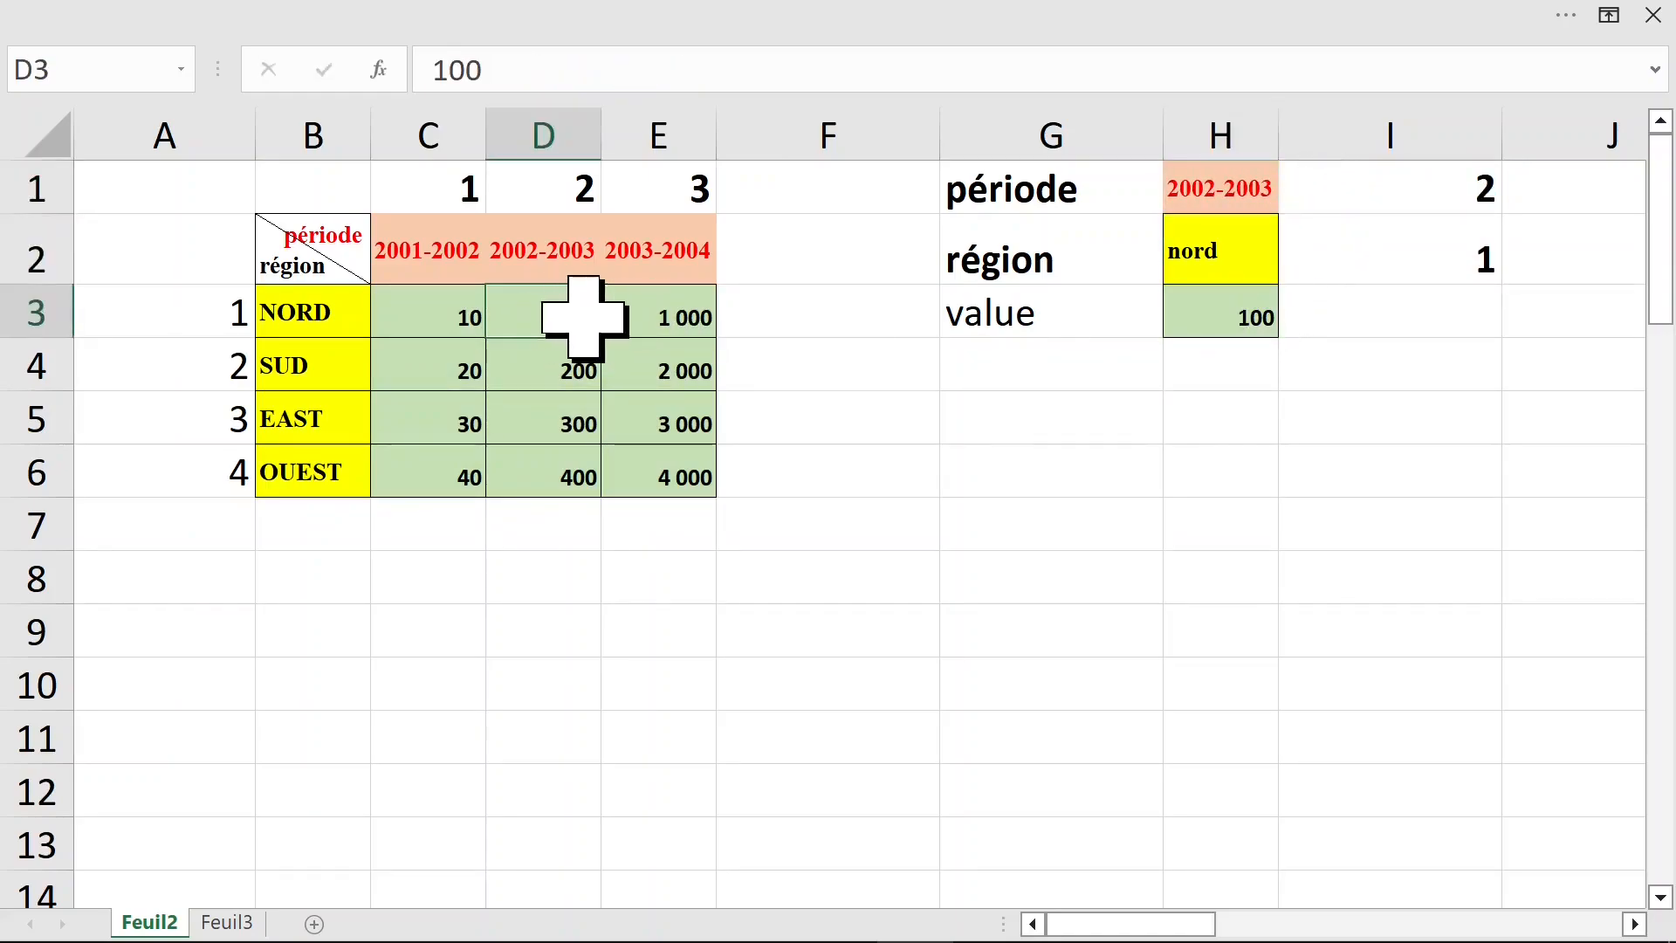
{"action": "left_click", "coordinate": [1436, 263]}
Set the région criterion in H2 to ouest and check the EQUIV position and INDEX value against the région list
{"action": "left_click", "coordinate": [1180, 262]}
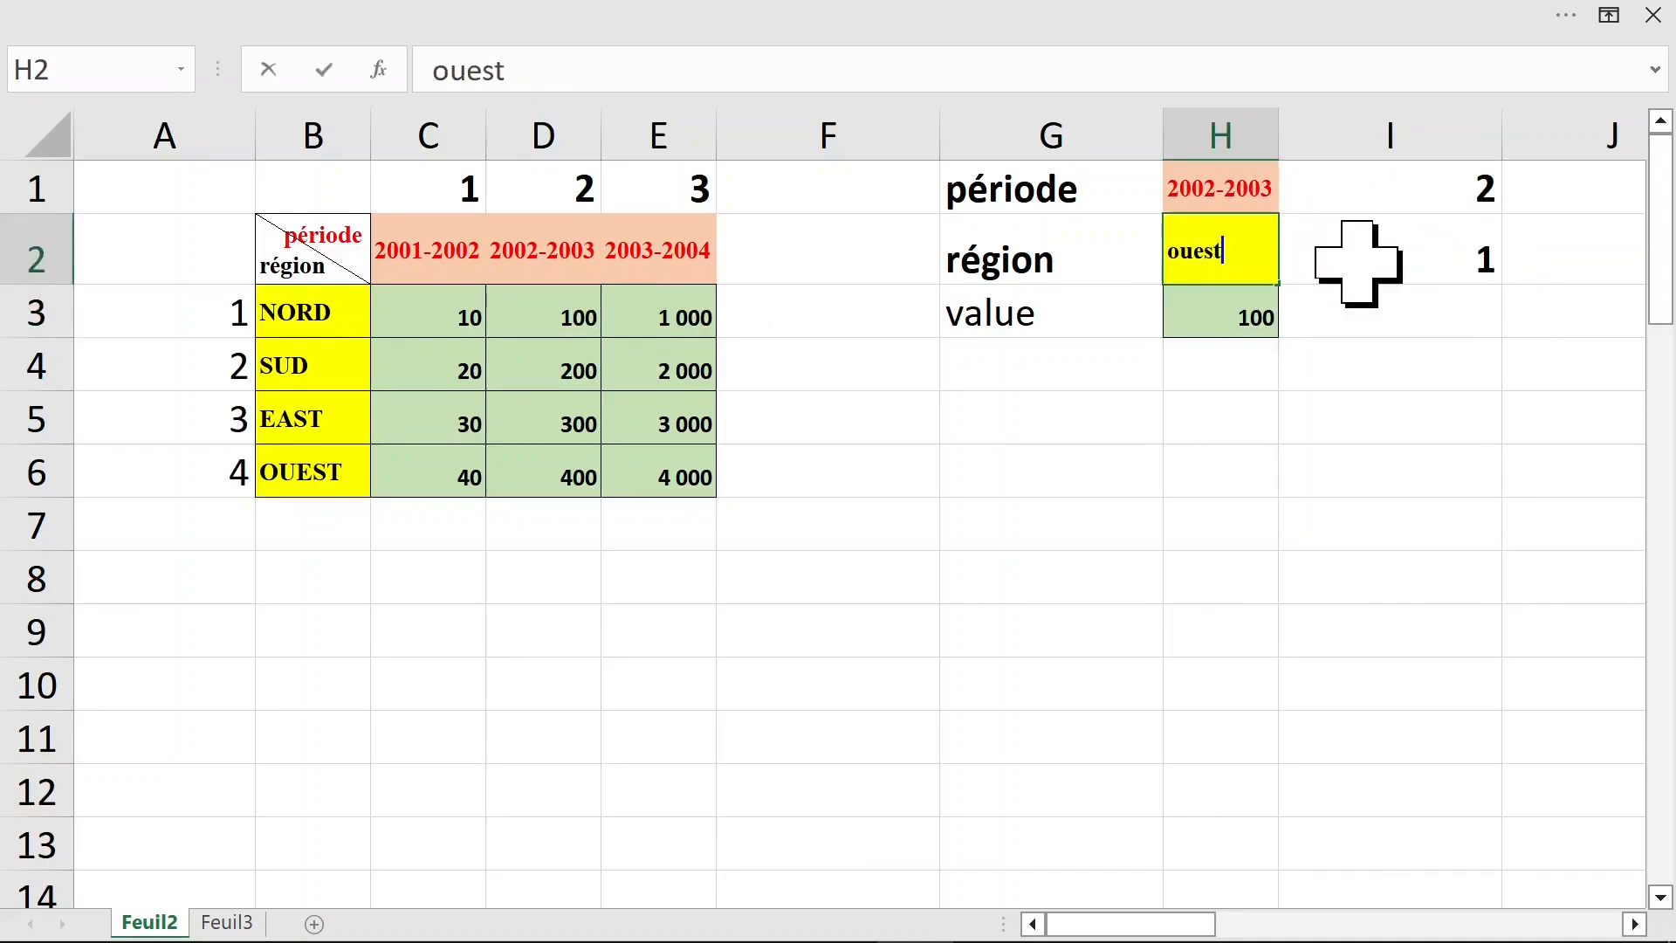
{"action": "type", "text": "ouest"}
{"action": "left_click", "coordinate": [1344, 419]}
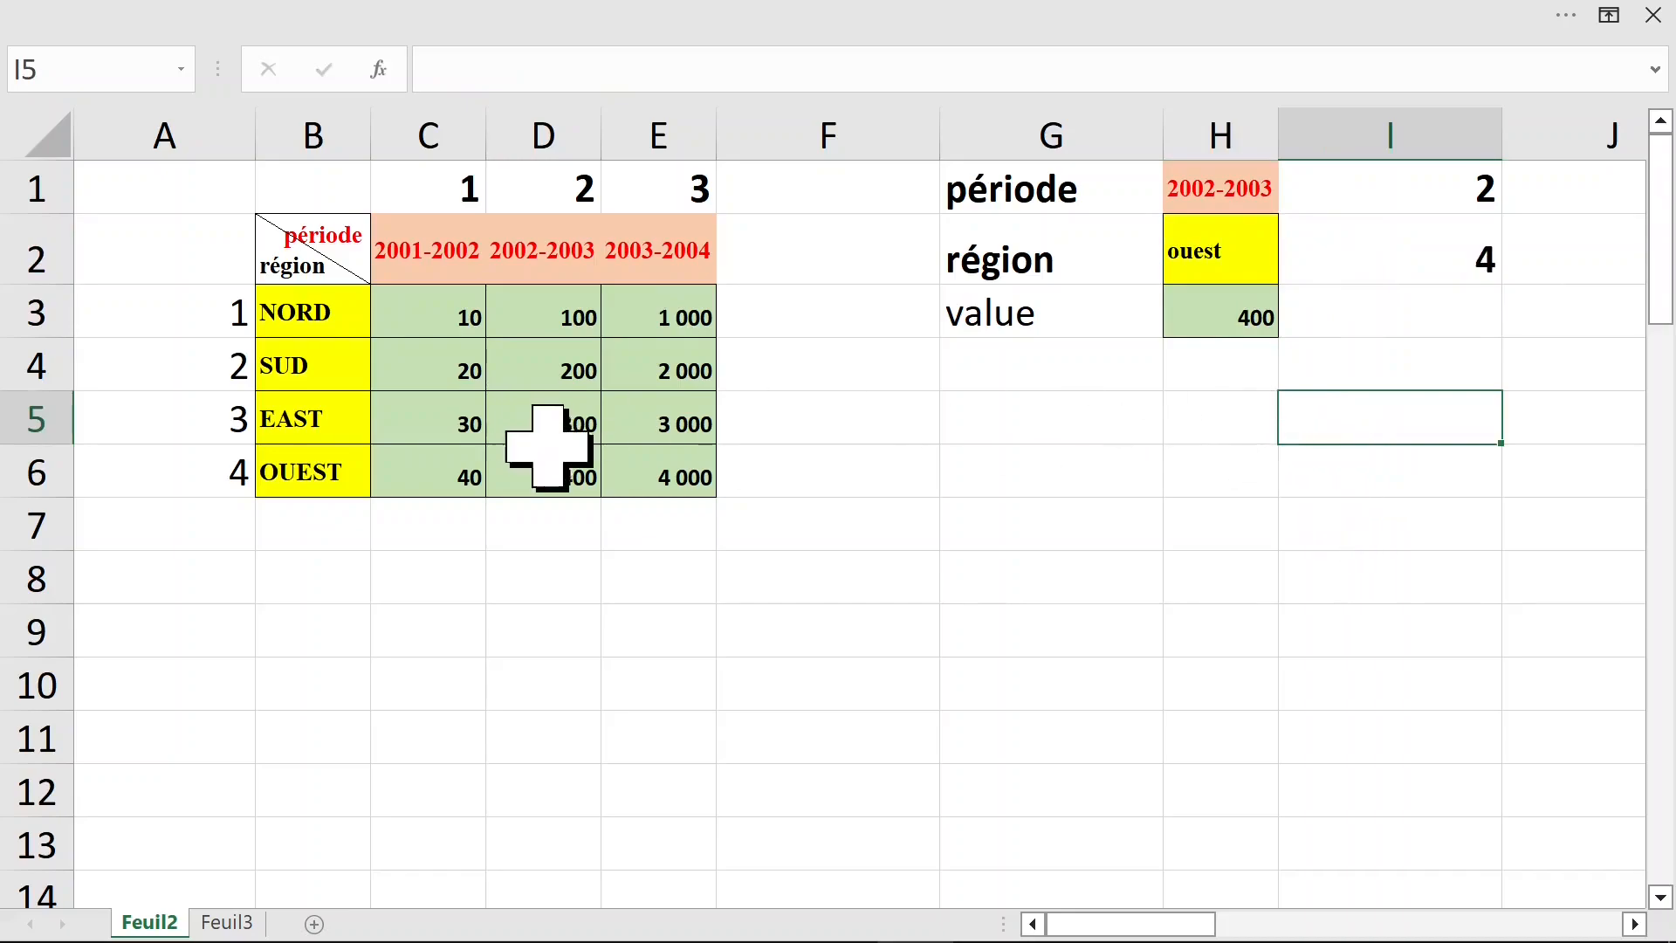
{"action": "left_click", "coordinate": [295, 458]}
{"action": "left_click_drag", "start_coordinate": [332, 371], "coordinate": [337, 457]}
{"action": "left_click_drag", "start_coordinate": [337, 326], "coordinate": [336, 463]}
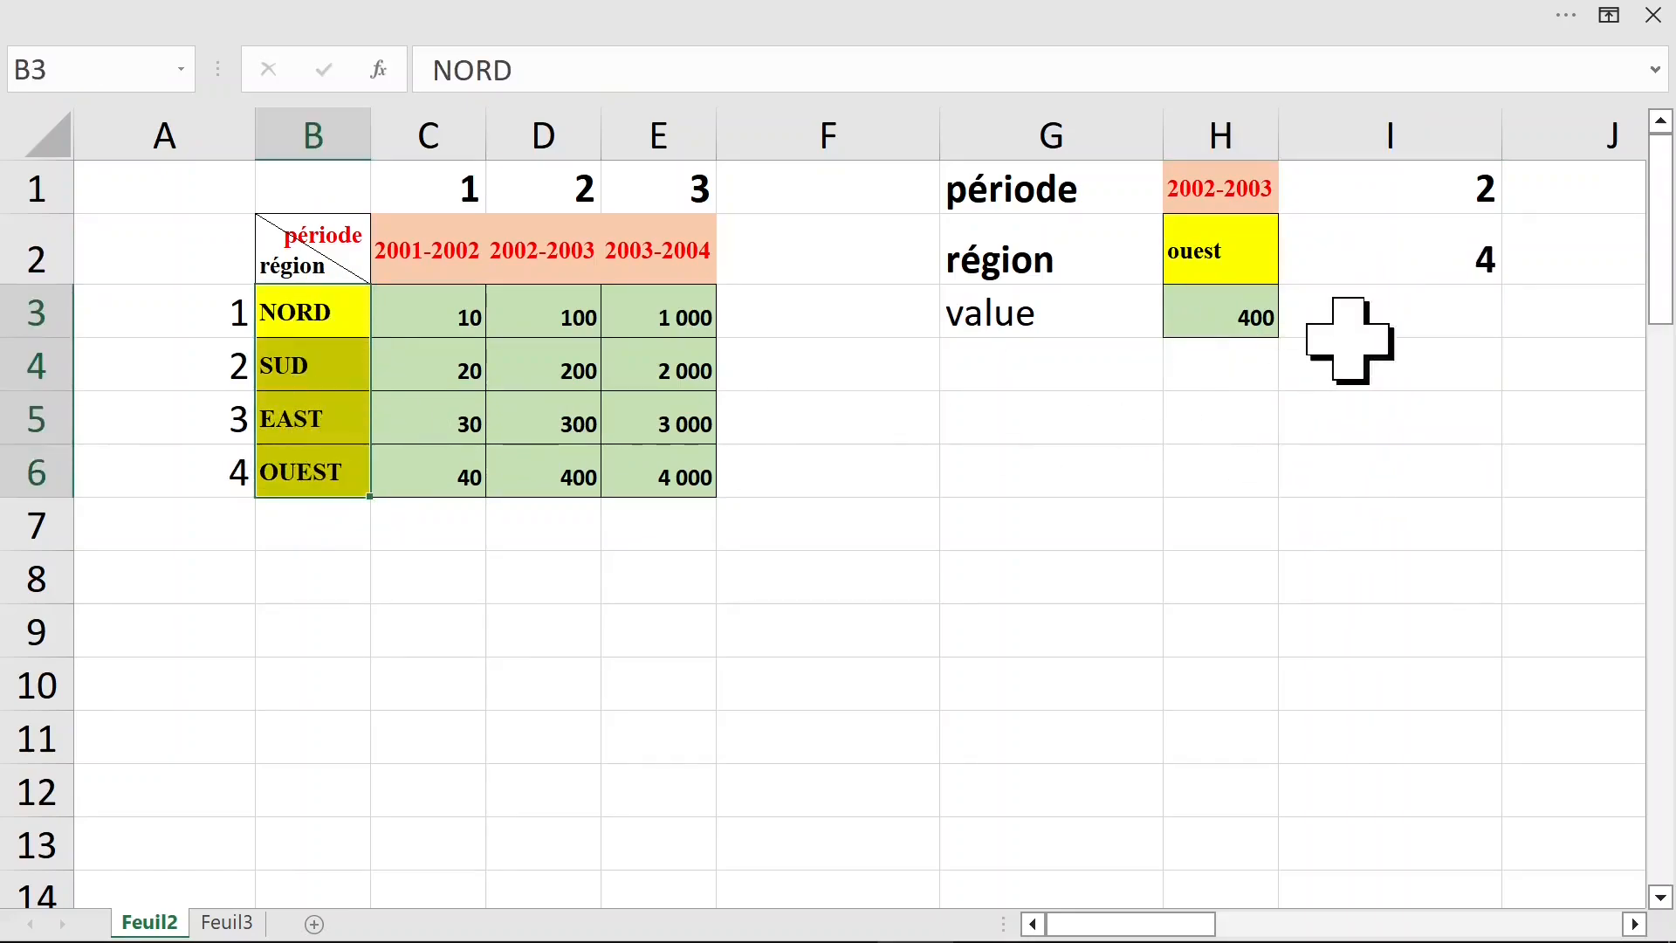
{"action": "left_click", "coordinate": [1188, 325]}
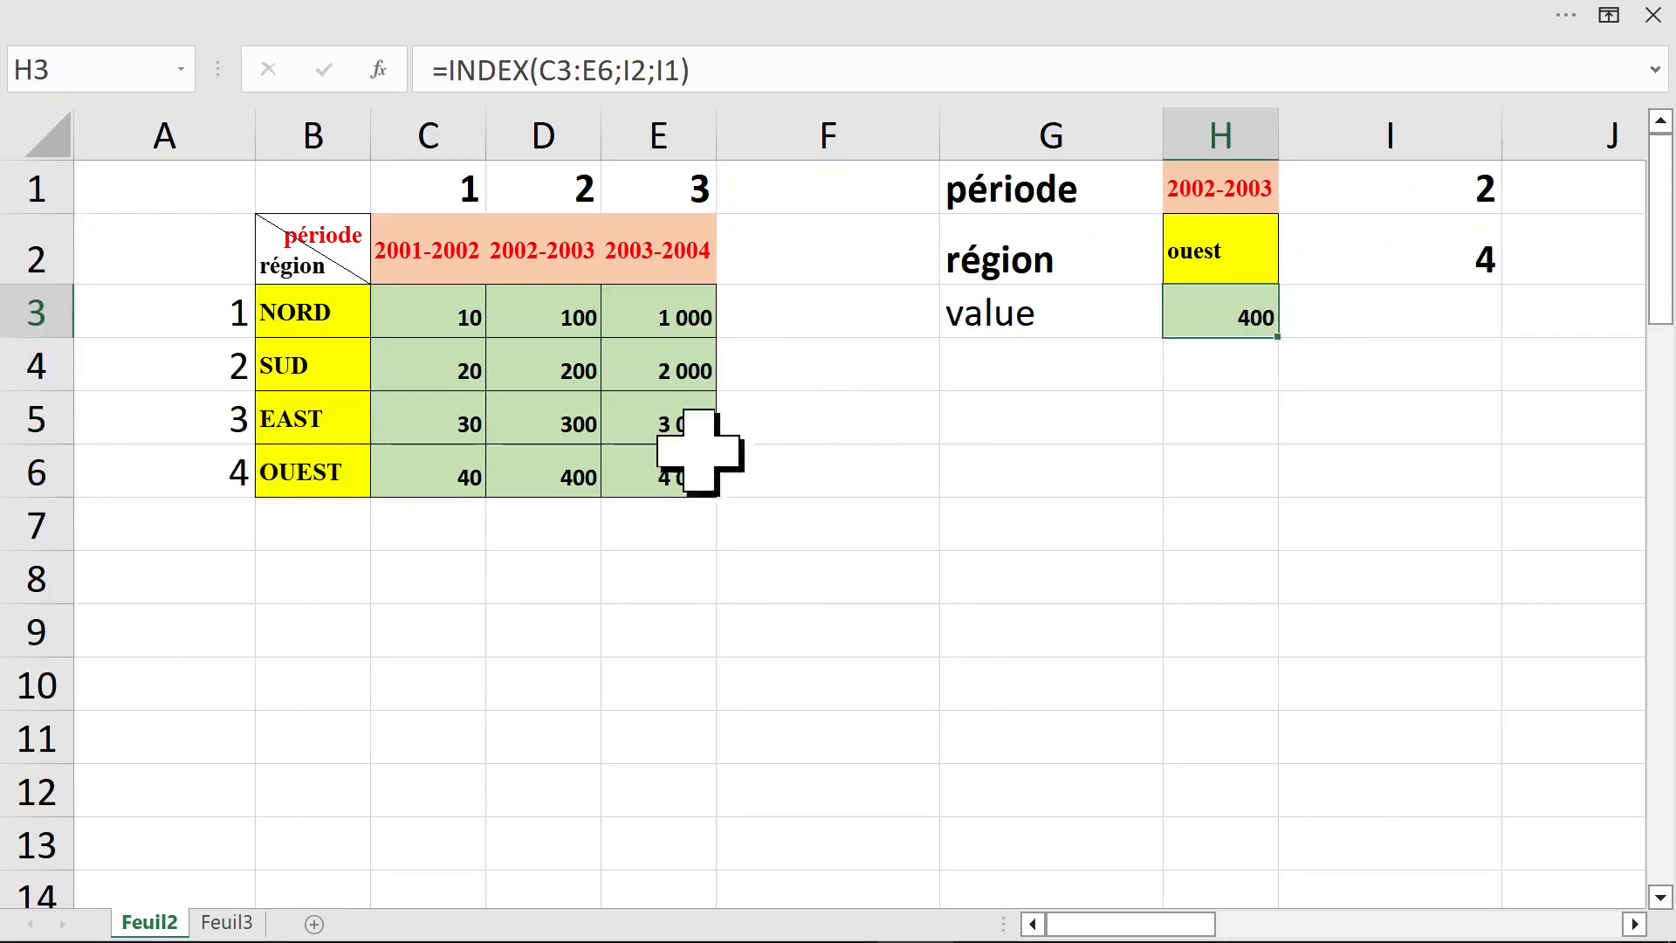
Compare the value in H3 with the ouest and 2002-2003 table cell, and review the EQUIV formula in I2
{"action": "left_click", "coordinate": [572, 474]}
{"action": "left_click", "coordinate": [1327, 266]}
{"action": "left_click", "coordinate": [1251, 317]}
{"action": "left_click", "coordinate": [1385, 254]}
{"action": "left_click", "coordinate": [1261, 301]}
{"action": "left_click", "coordinate": [1347, 251]}
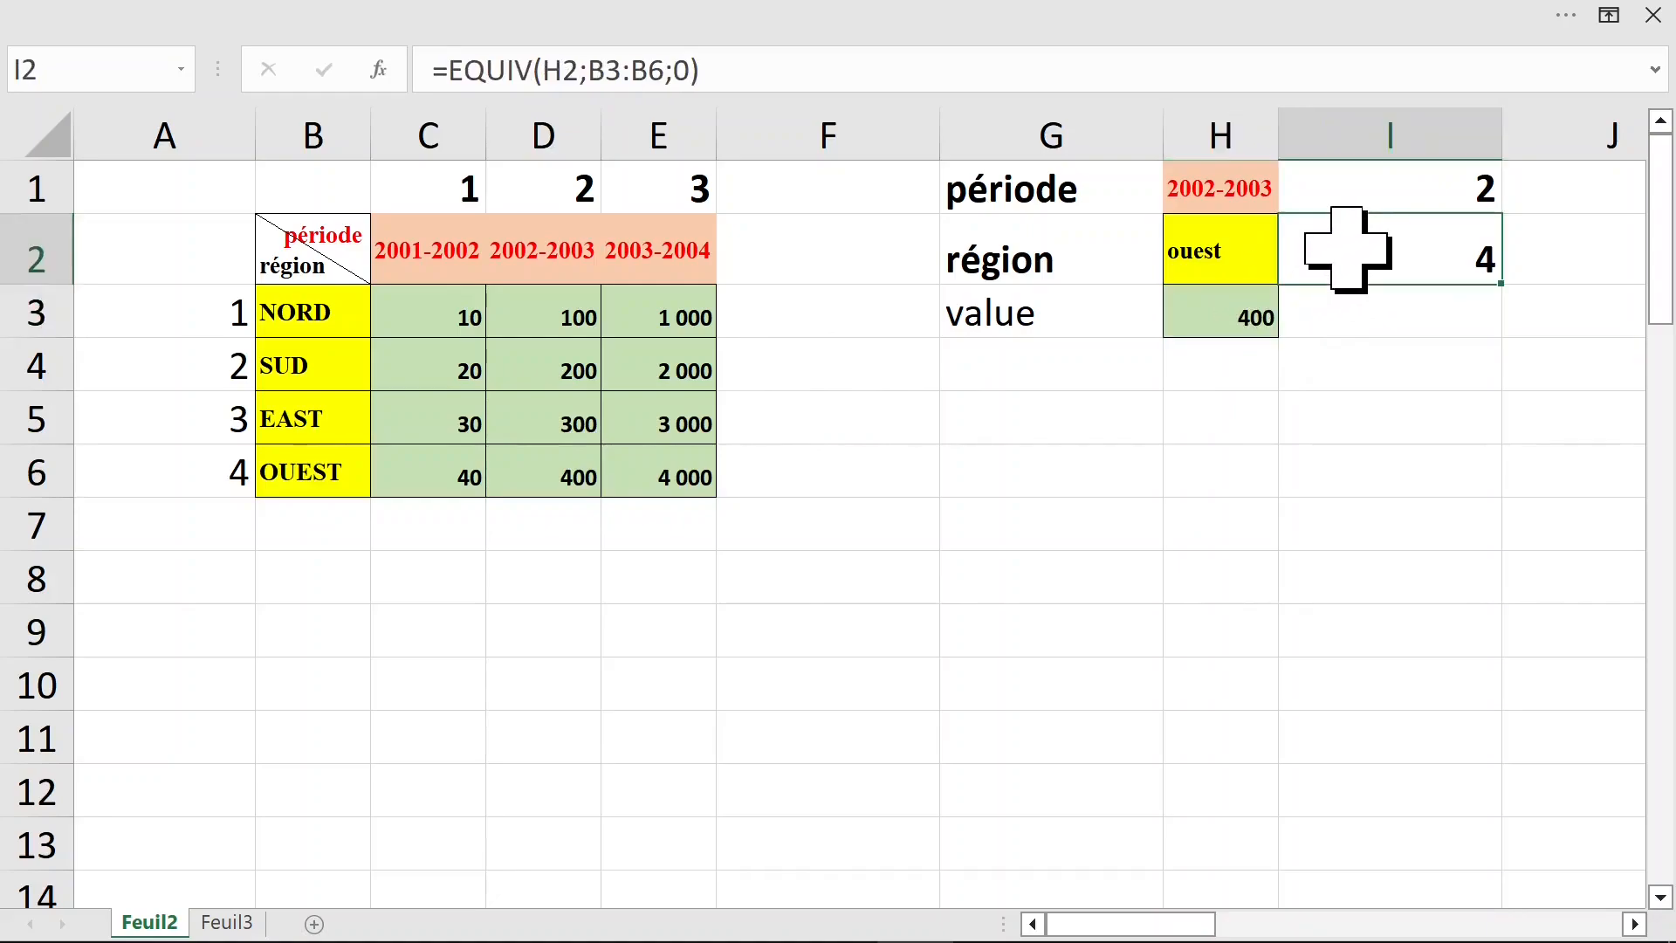
Copy the EQUIV(H1;C2:E2;0) expression from the formula in I1, without its equals sign
{"action": "double_click", "coordinate": [1383, 194]}
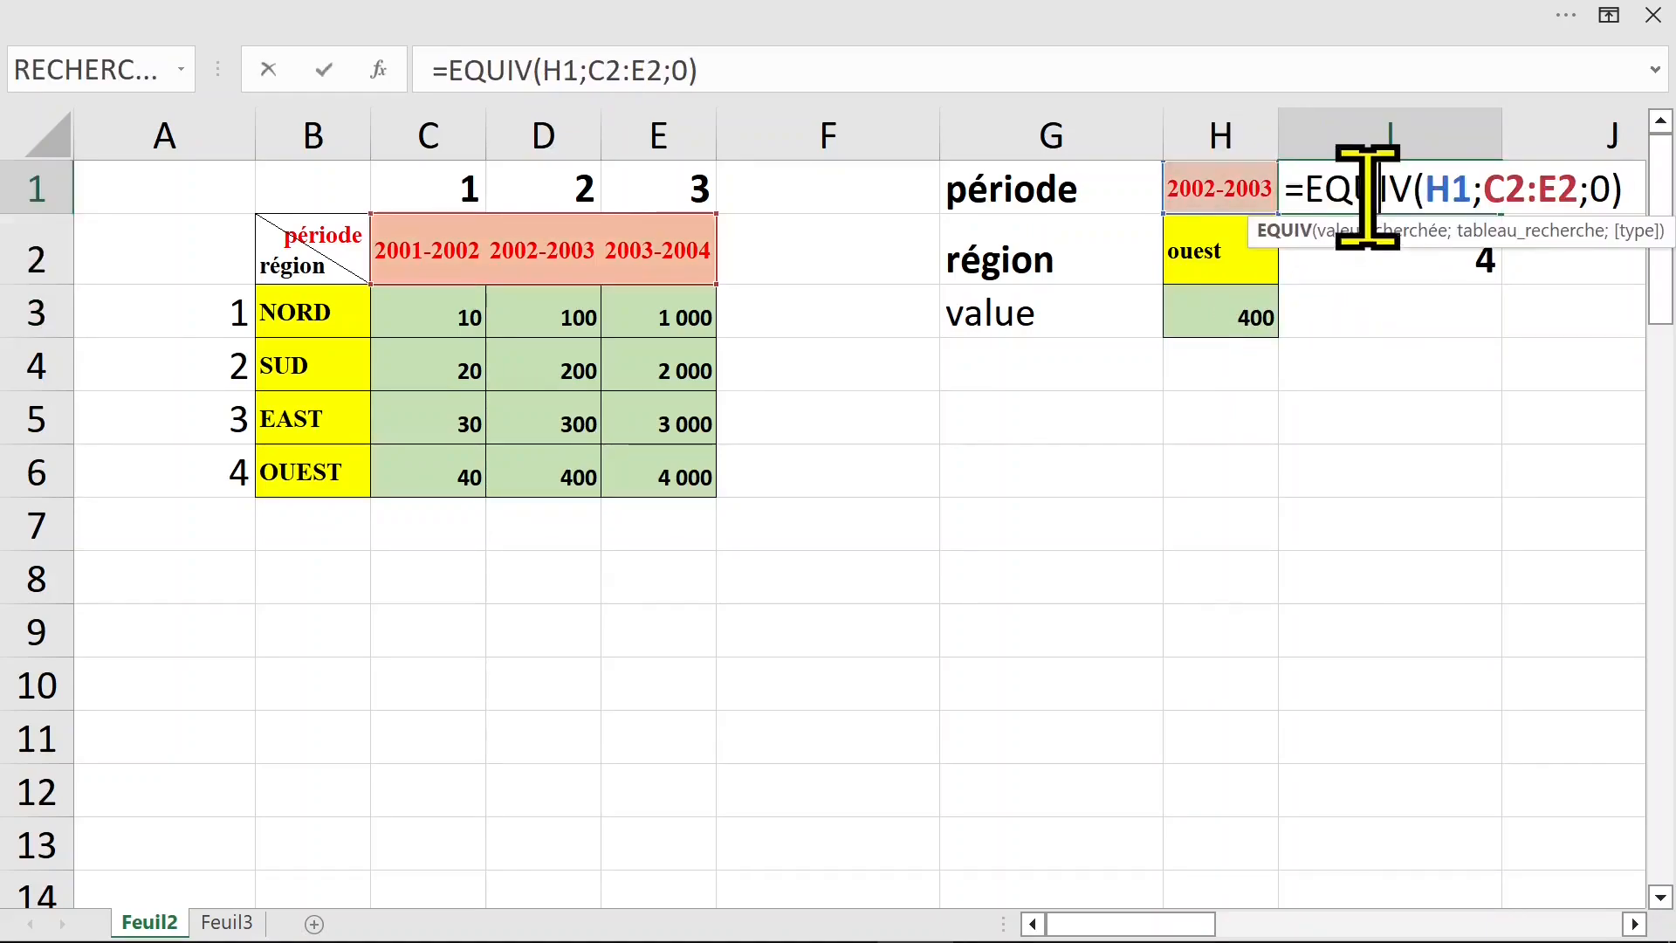
{"action": "left_click_drag", "start_coordinate": [1318, 187], "coordinate": [1652, 203]}
{"action": "key", "text": "ctrl+c"}
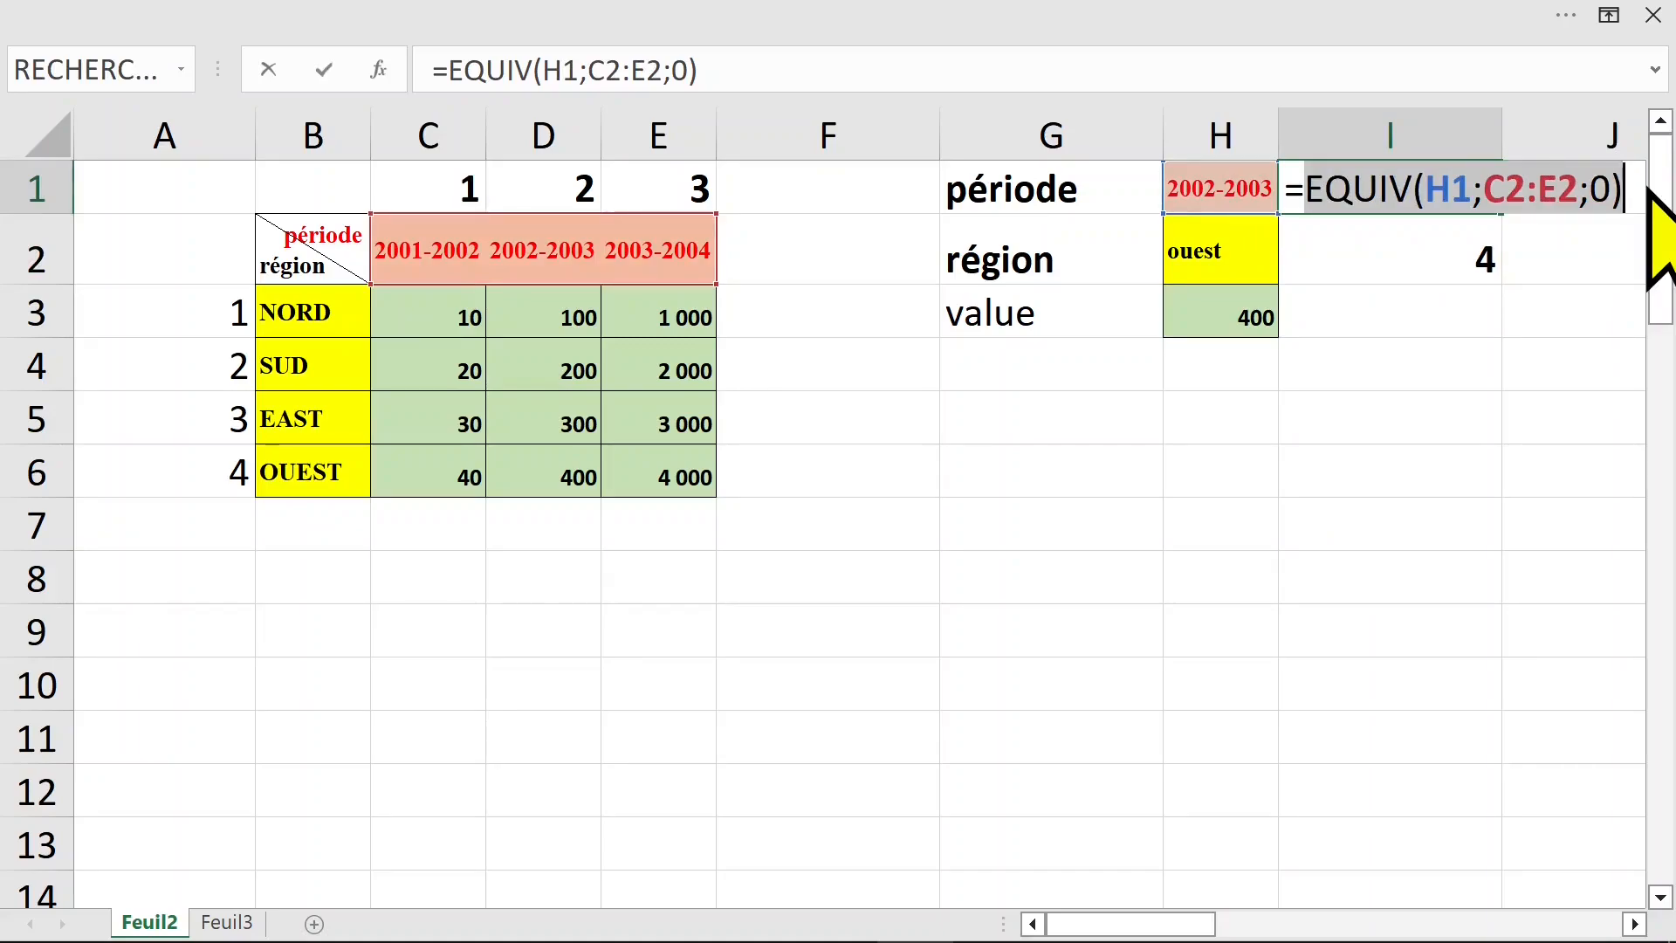
{"action": "key", "text": "Escape"}
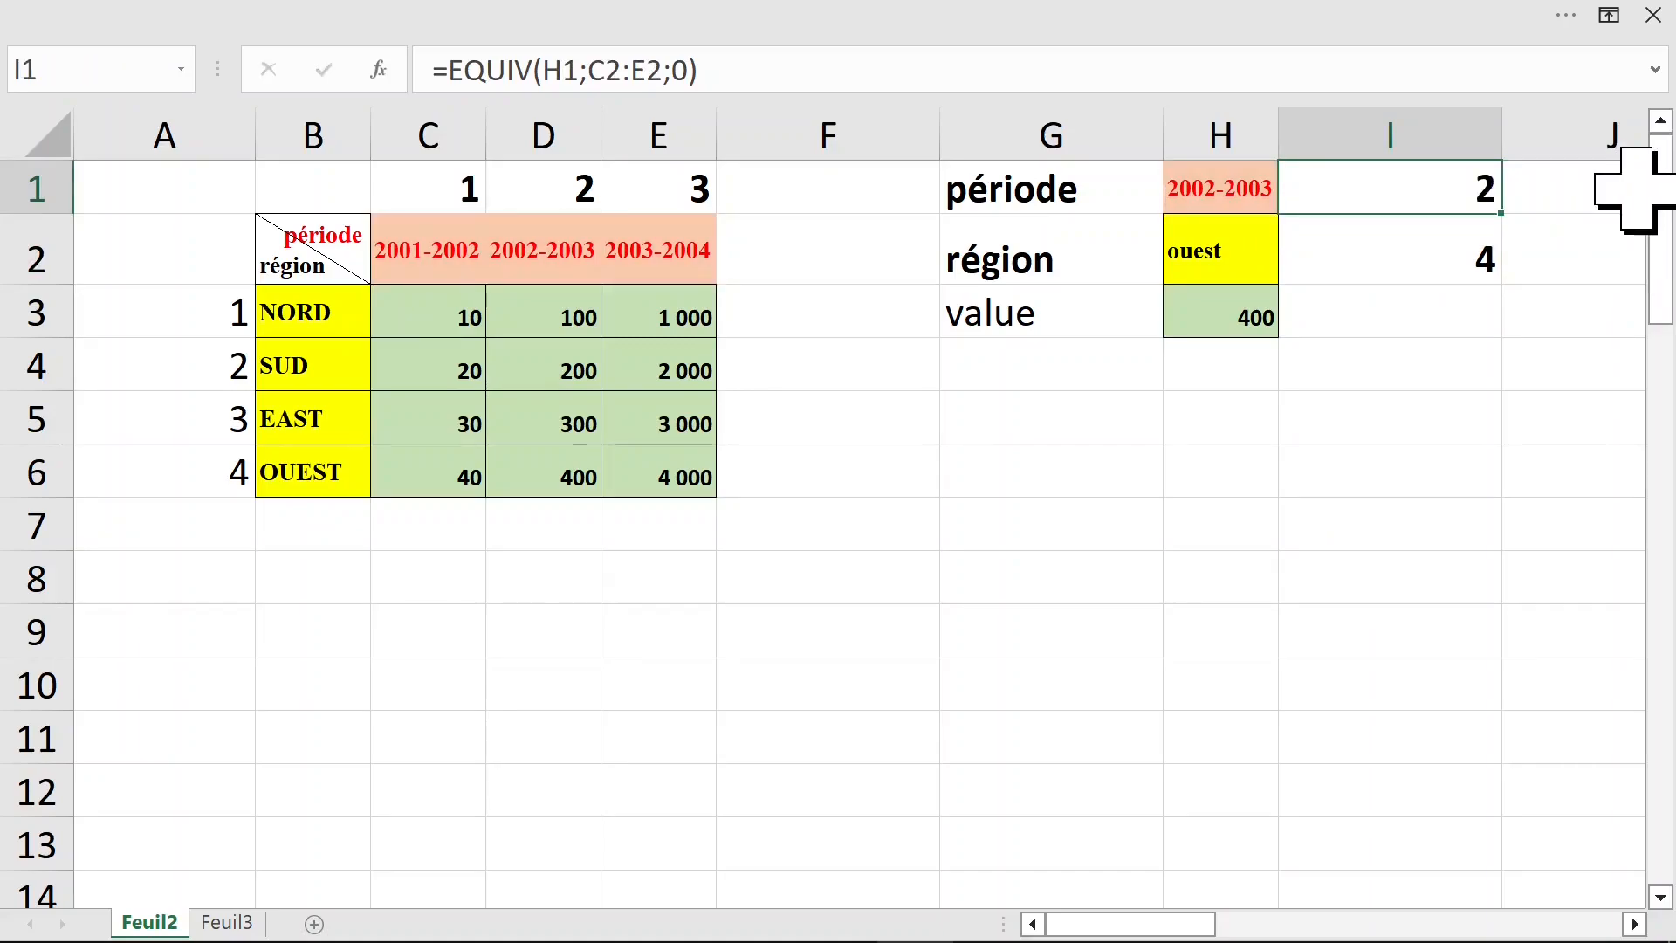
Replace the I1 reference in the H3 formula with the copied expression, giving =INDEX(C3:E6;I2;EQUIV(H1;C2:E2;0))
{"action": "left_click", "coordinate": [1405, 257]}
{"action": "left_click", "coordinate": [1235, 317]}
{"action": "double_click", "coordinate": [1240, 317]}
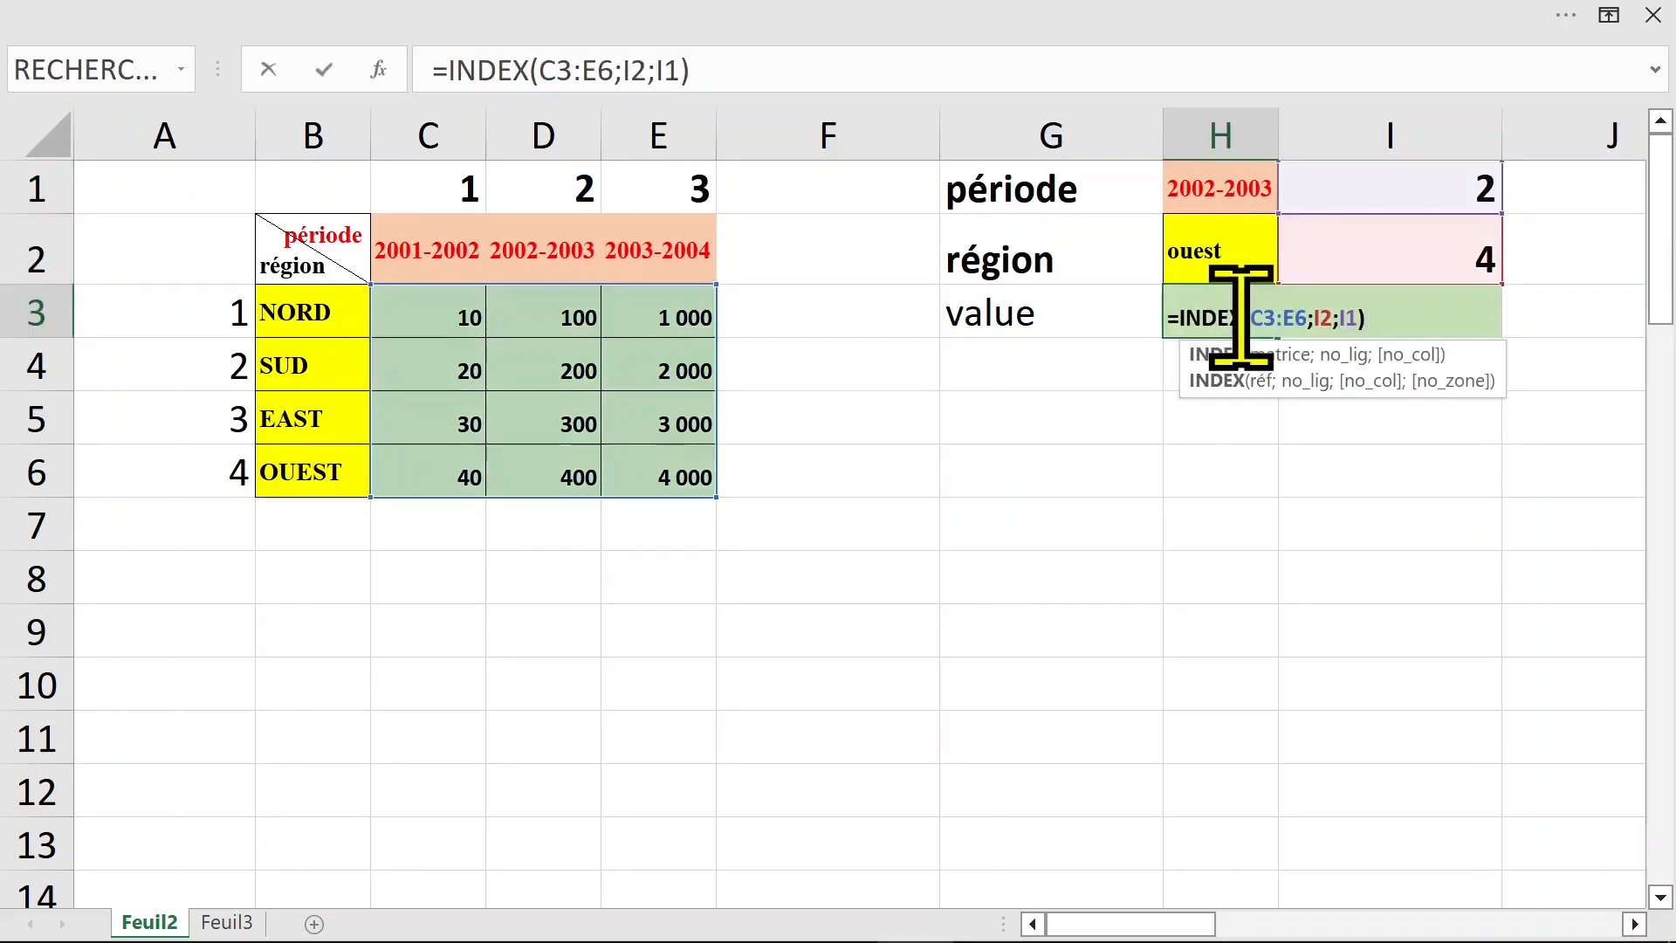
{"action": "left_click", "coordinate": [1318, 319]}
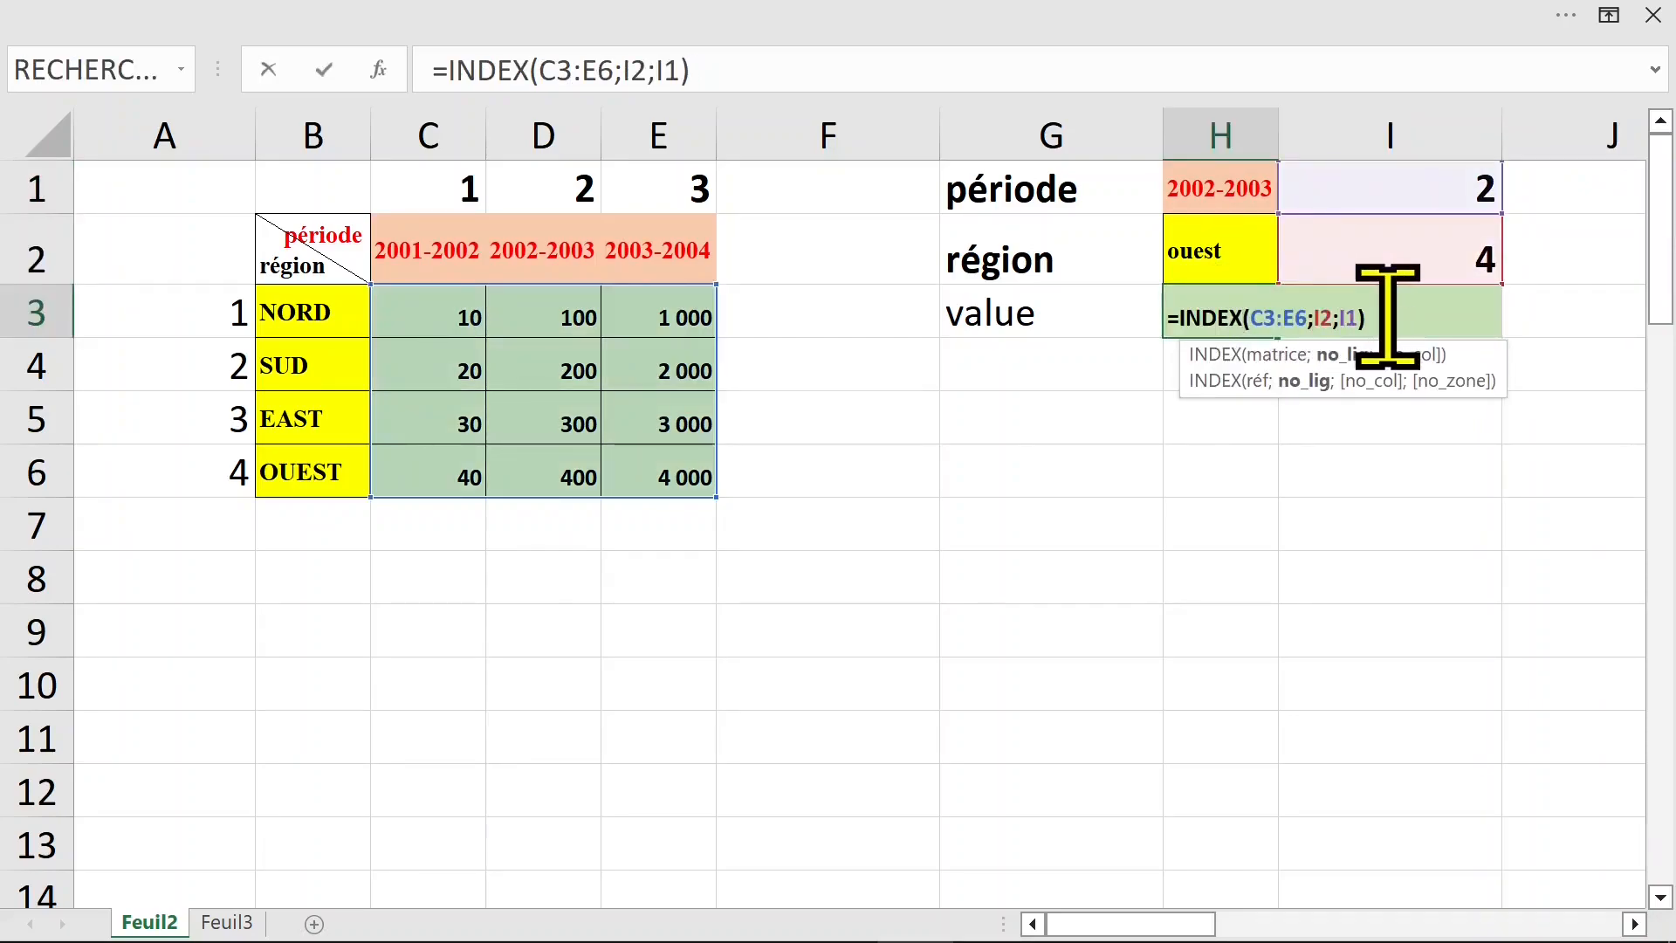
{"action": "left_click", "coordinate": [1342, 318]}
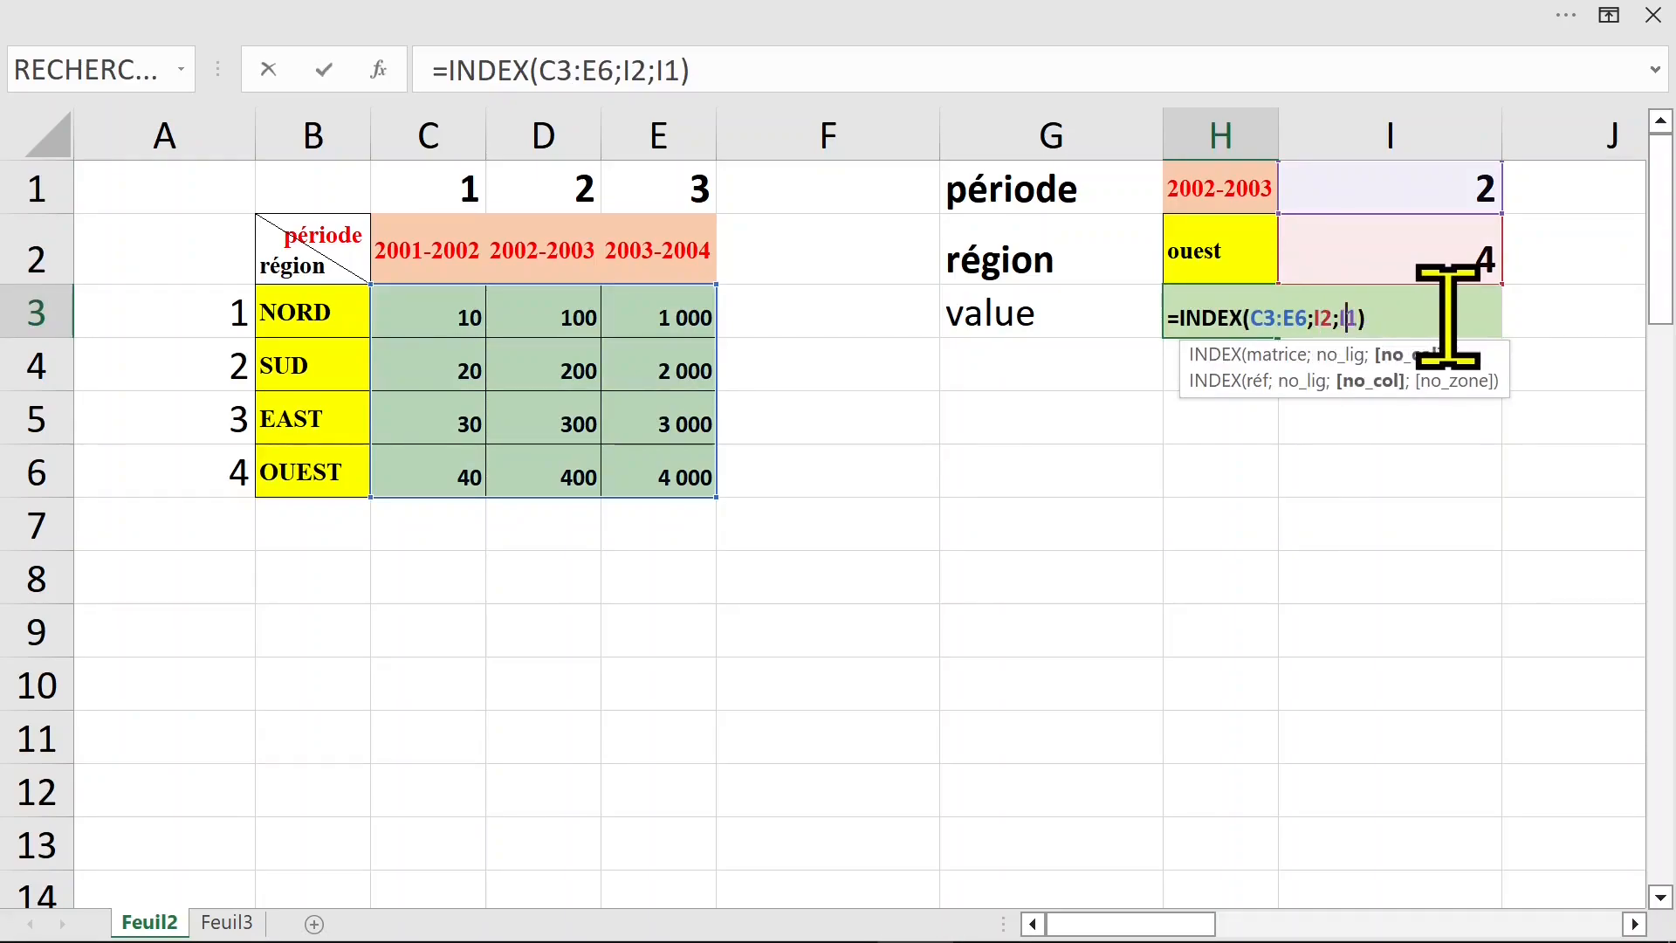
{"action": "key", "text": "Delete"}
{"action": "key", "text": "Delete"}
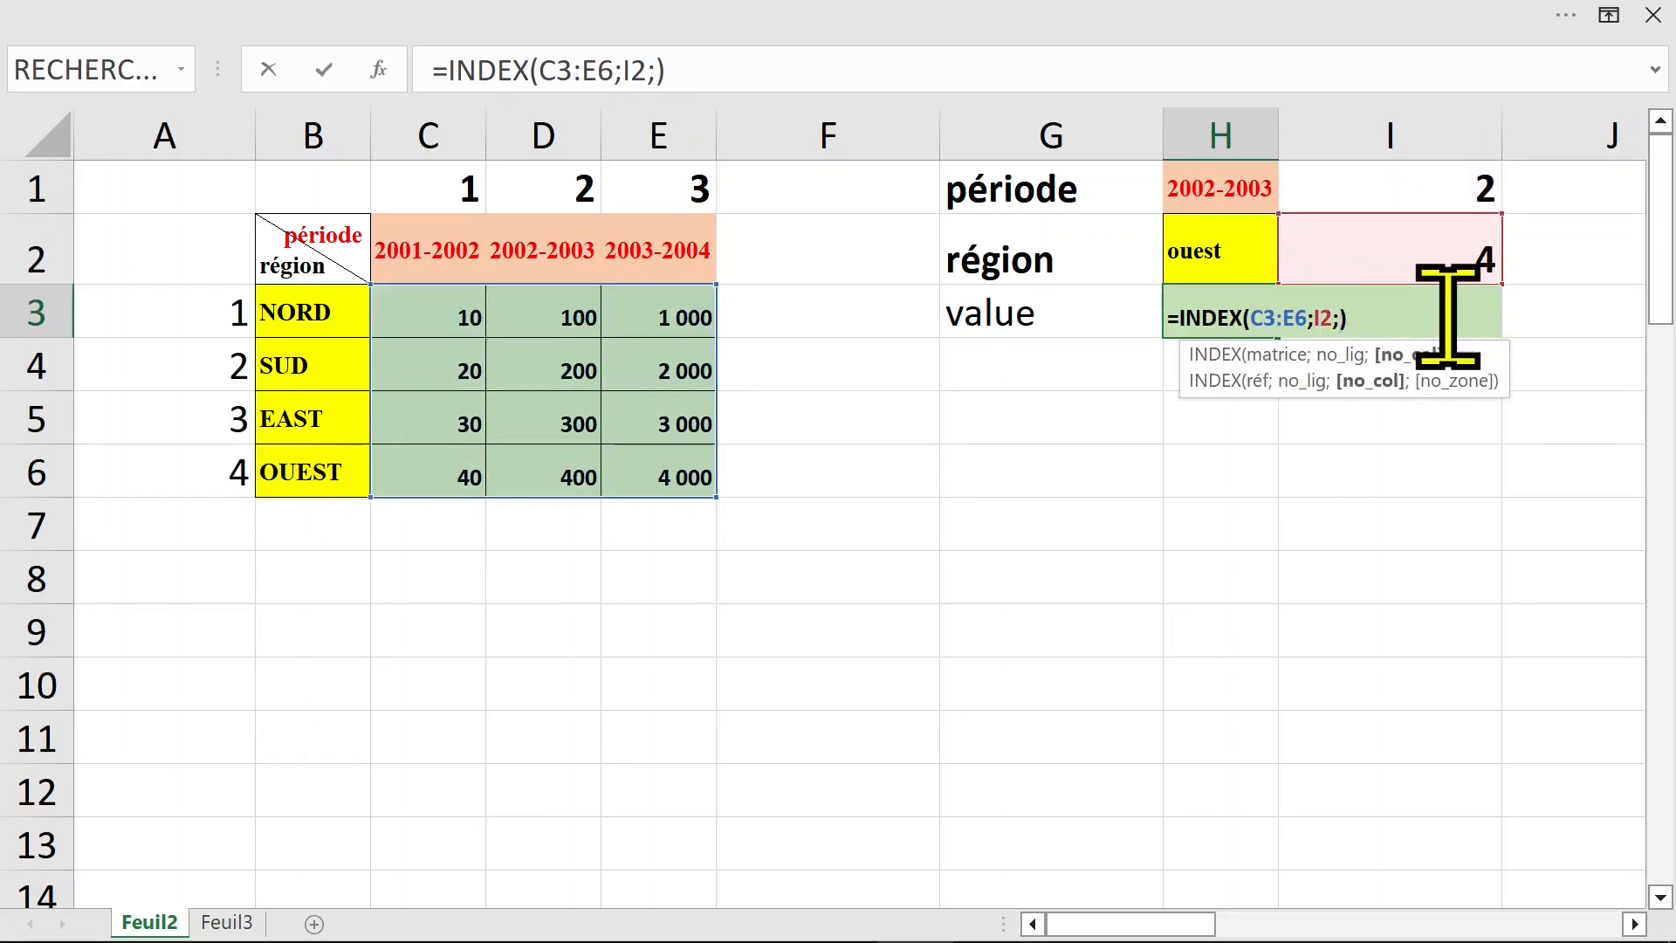
{"action": "key", "text": "ctrl+v"}
{"action": "key", "text": "Return"}
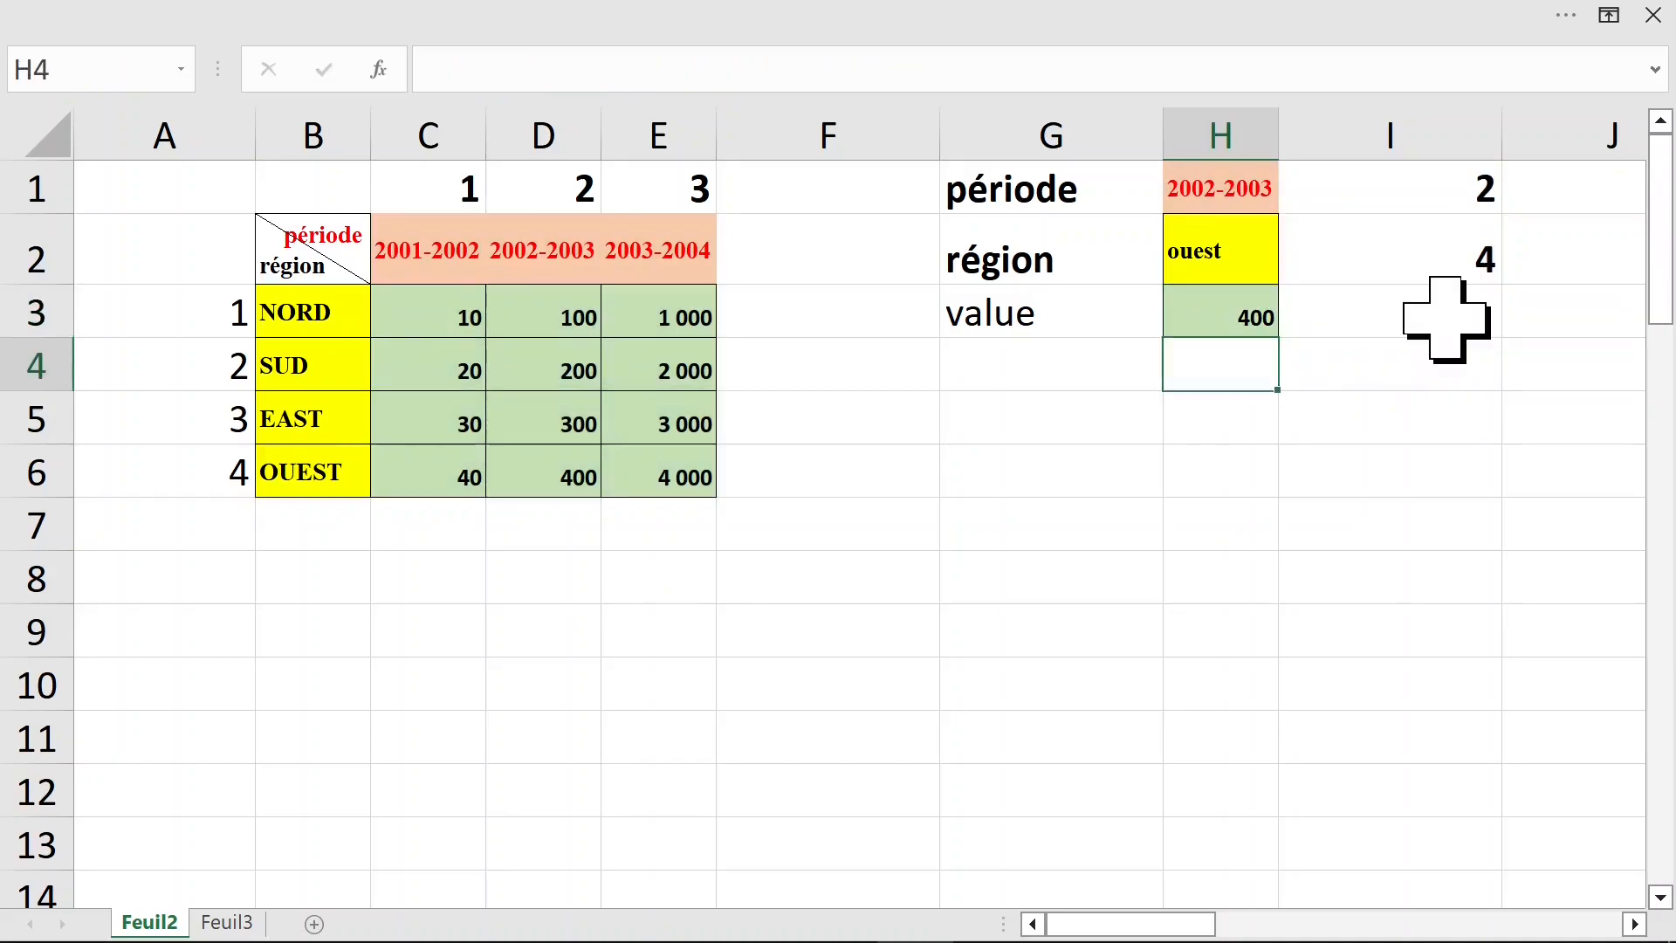
{"action": "left_click", "coordinate": [1414, 257]}
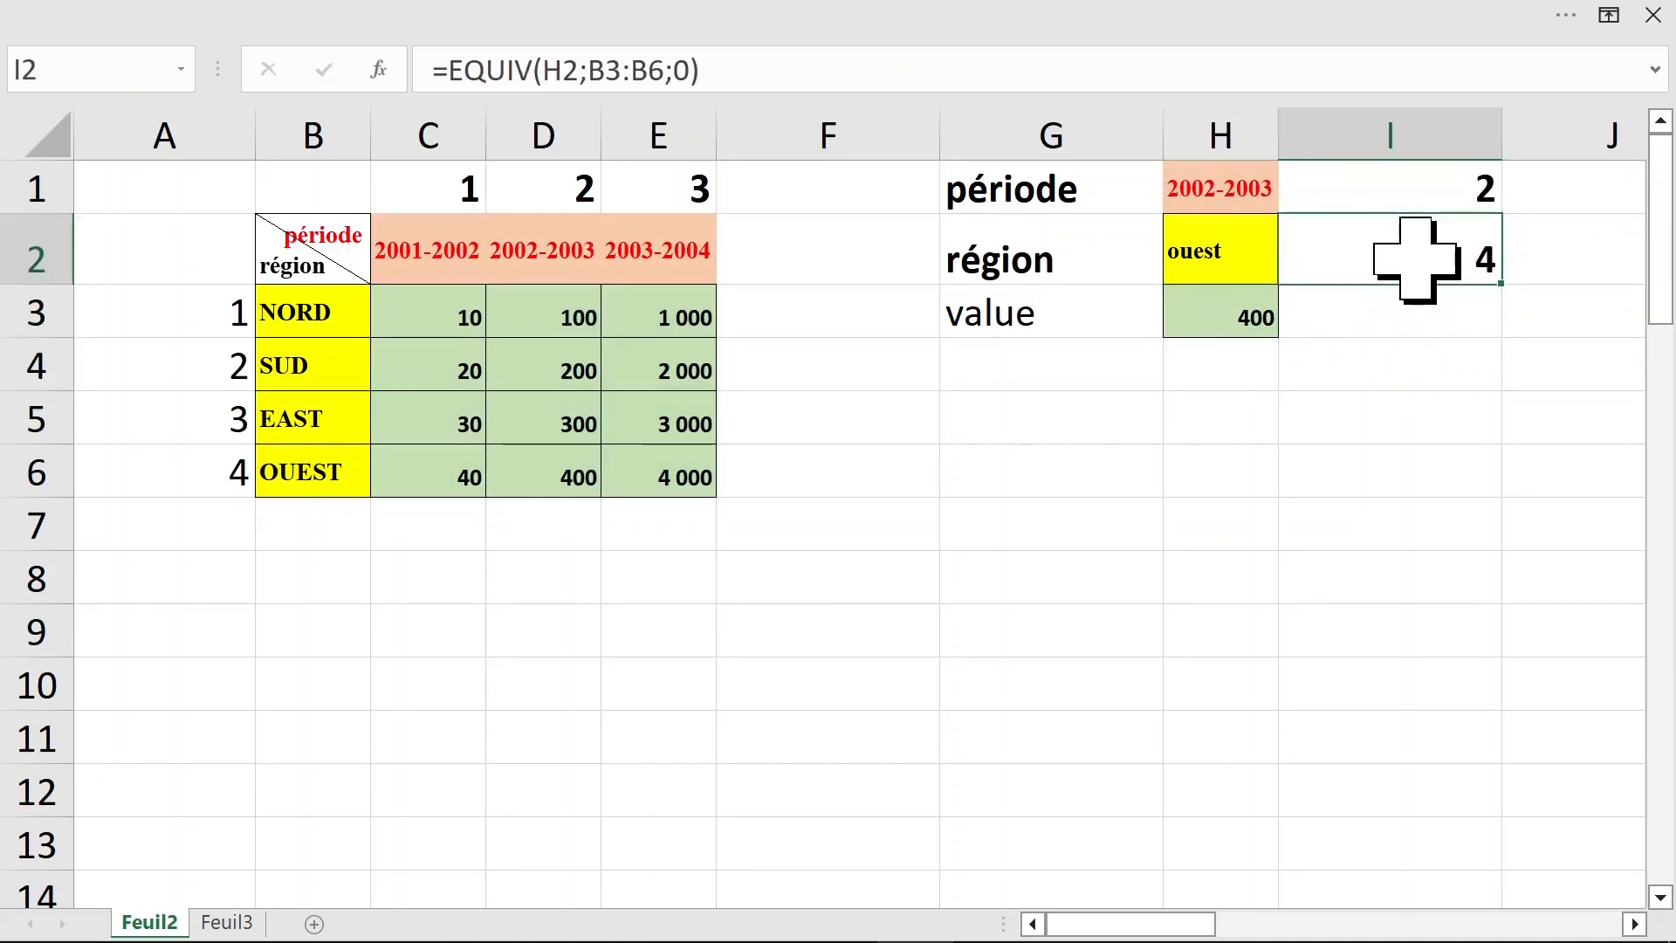
{"action": "double_click", "coordinate": [1414, 257]}
{"action": "left_click_drag", "start_coordinate": [1299, 259], "coordinate": [1641, 253]}
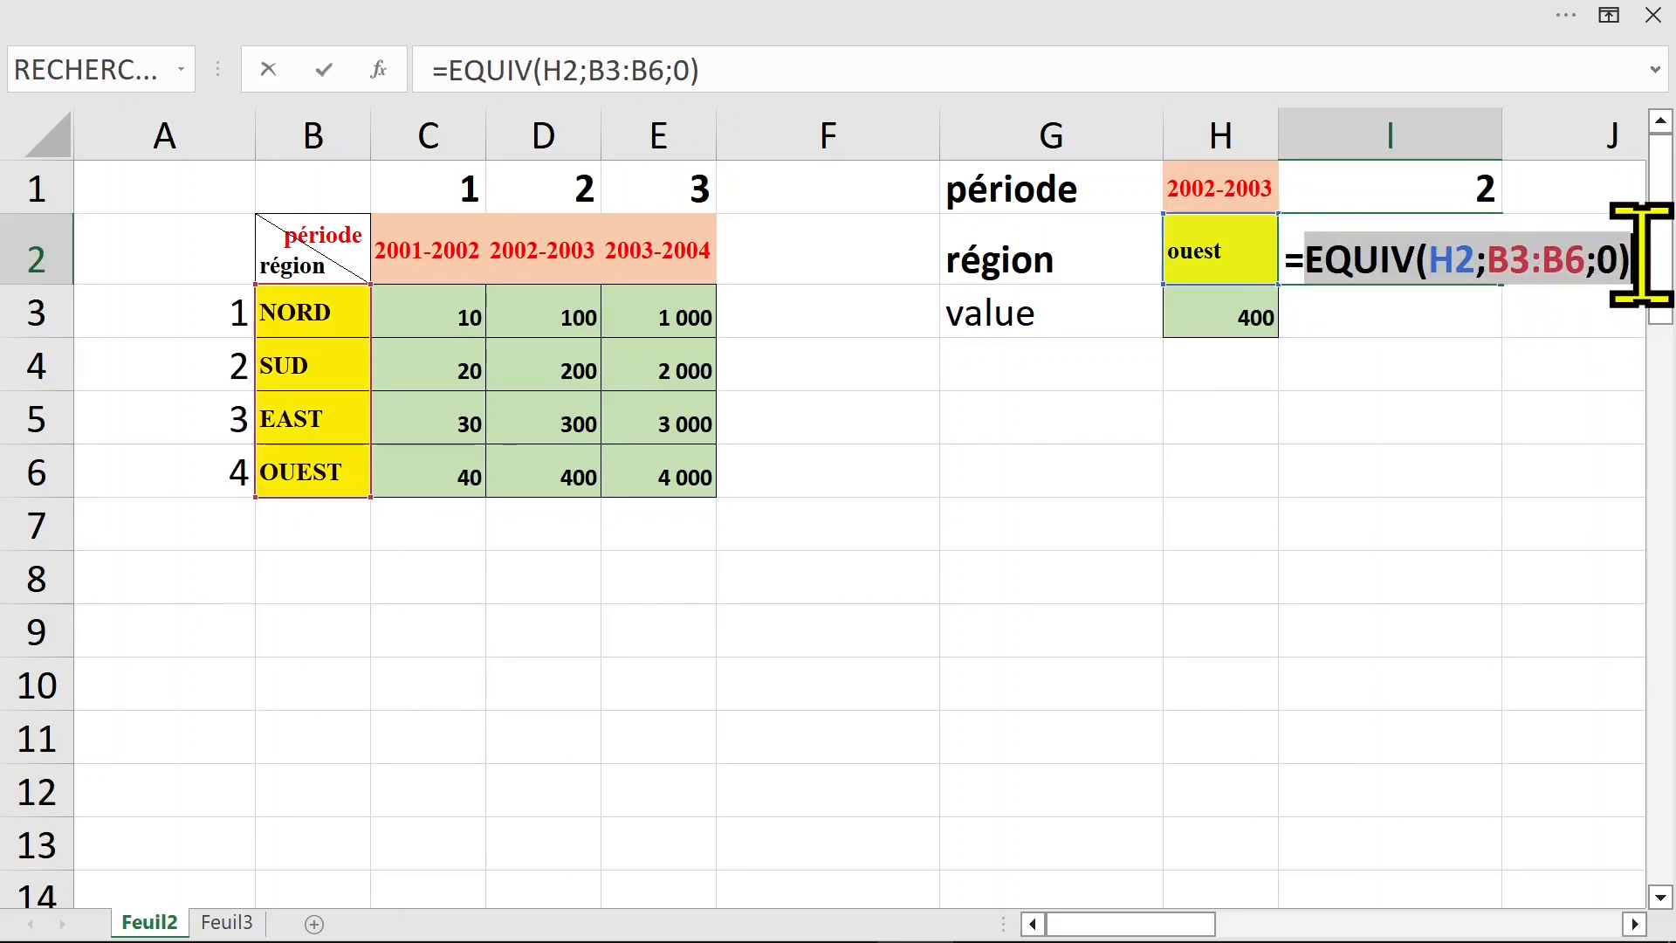
{"action": "key", "text": "Escape"}
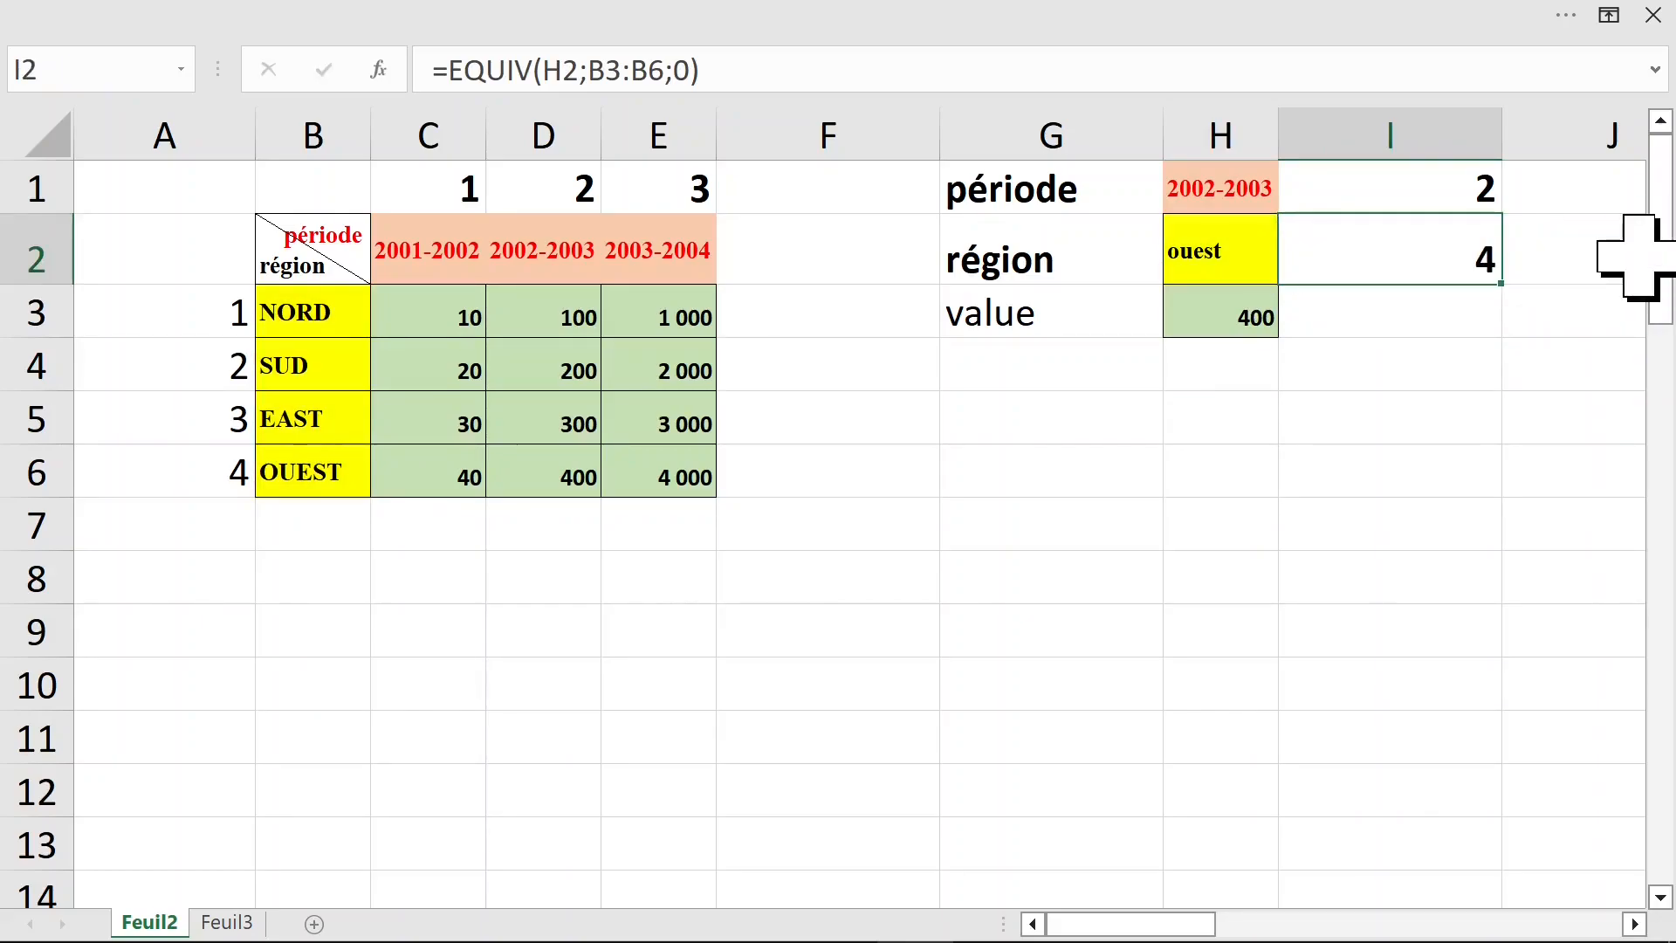
{"action": "left_click", "coordinate": [1234, 310]}
{"action": "left_click", "coordinate": [992, 61]}
{"action": "key", "text": "Left"}
{"action": "key", "text": "Left"}
{"action": "key", "text": "Left"}
{"action": "key", "text": "Left"}
{"action": "key", "text": "BackSpace"}
{"action": "key", "text": "BackSpace"}
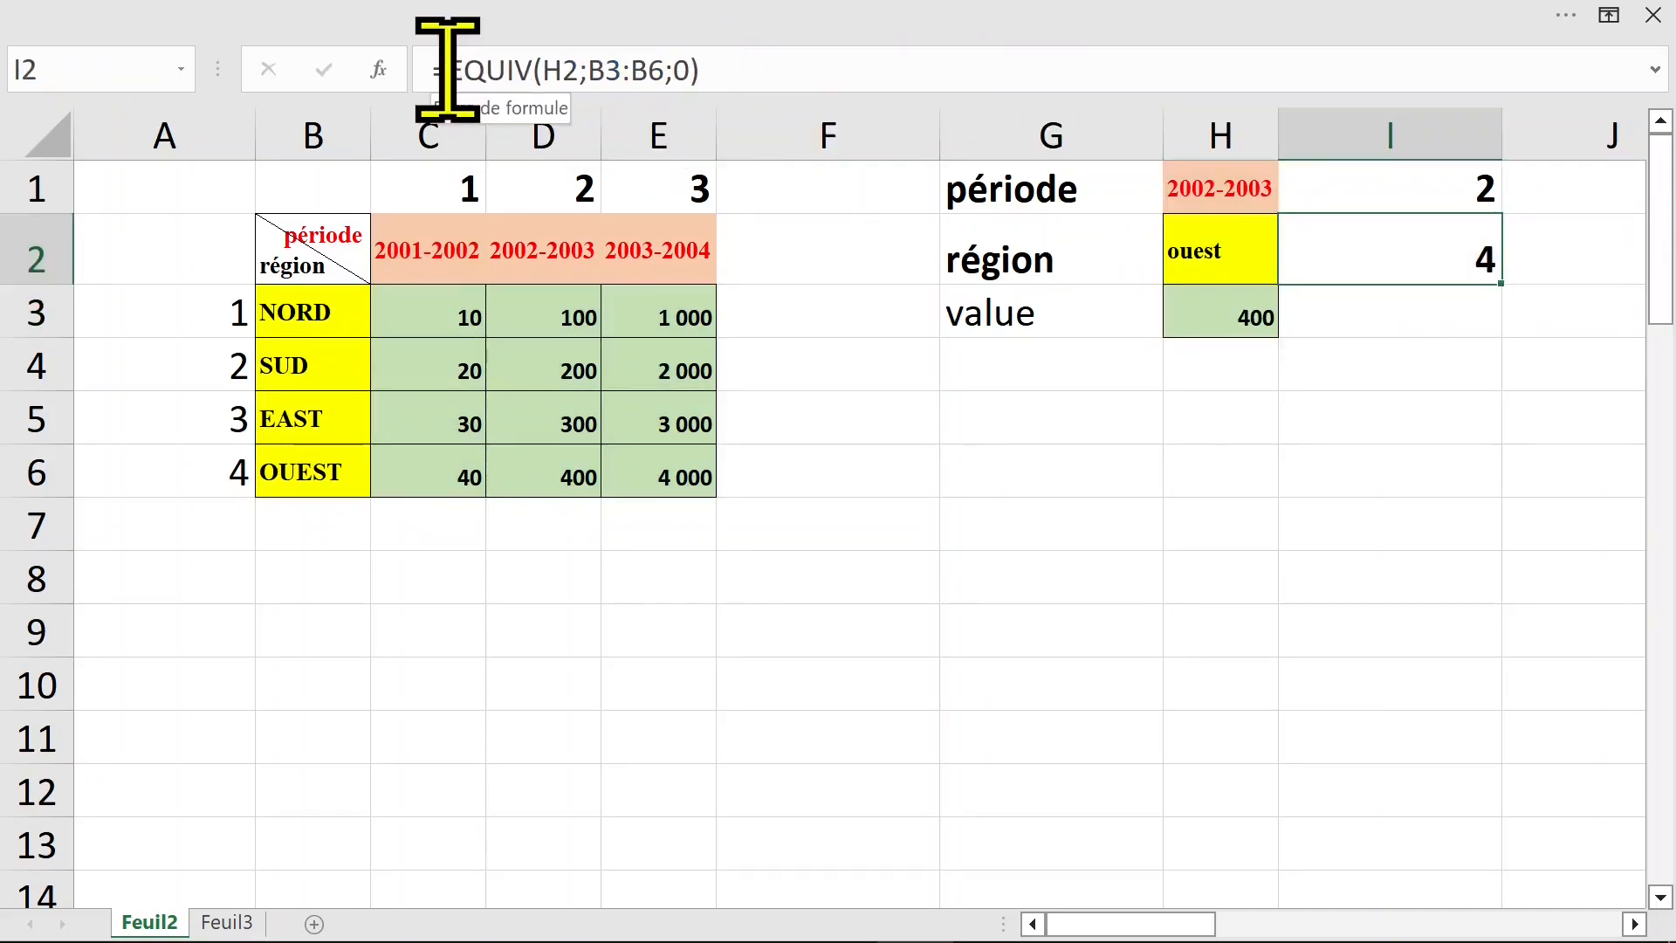
Copy the EQUIV(H2;B3:B6;0) expression from the formula in I2, without its equals sign
{"action": "left_click", "coordinate": [452, 70]}
{"action": "left_click_drag", "start_coordinate": [452, 70], "coordinate": [904, 77]}
{"action": "key", "text": "ctrl+c"}
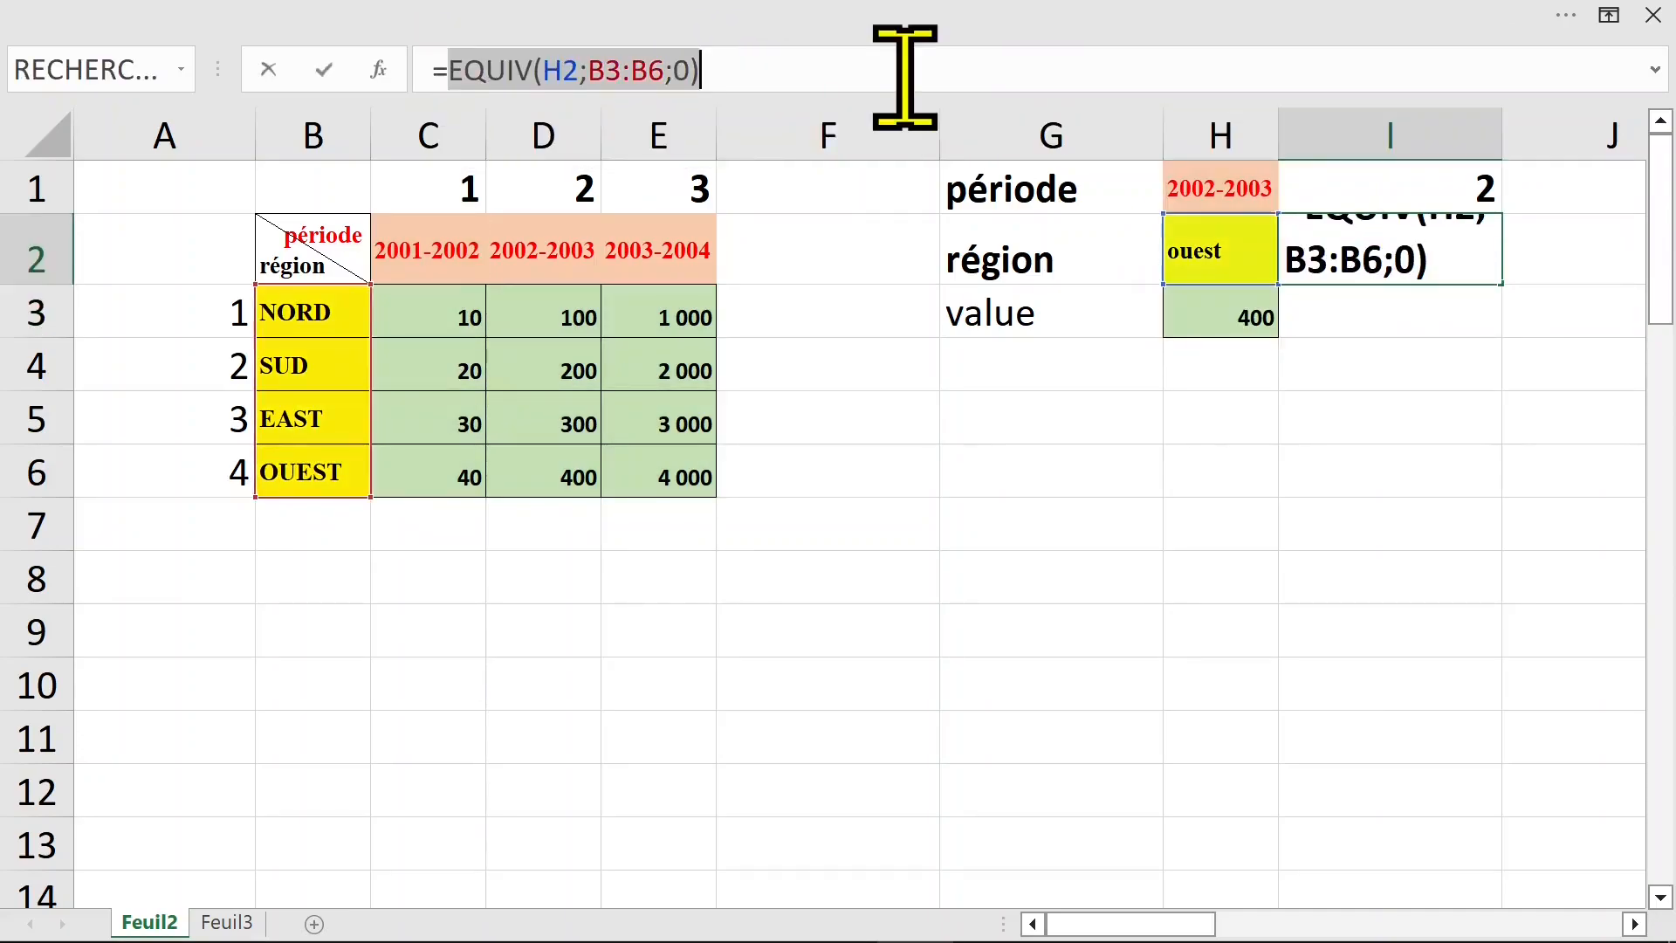
{"action": "key", "text": "Escape"}
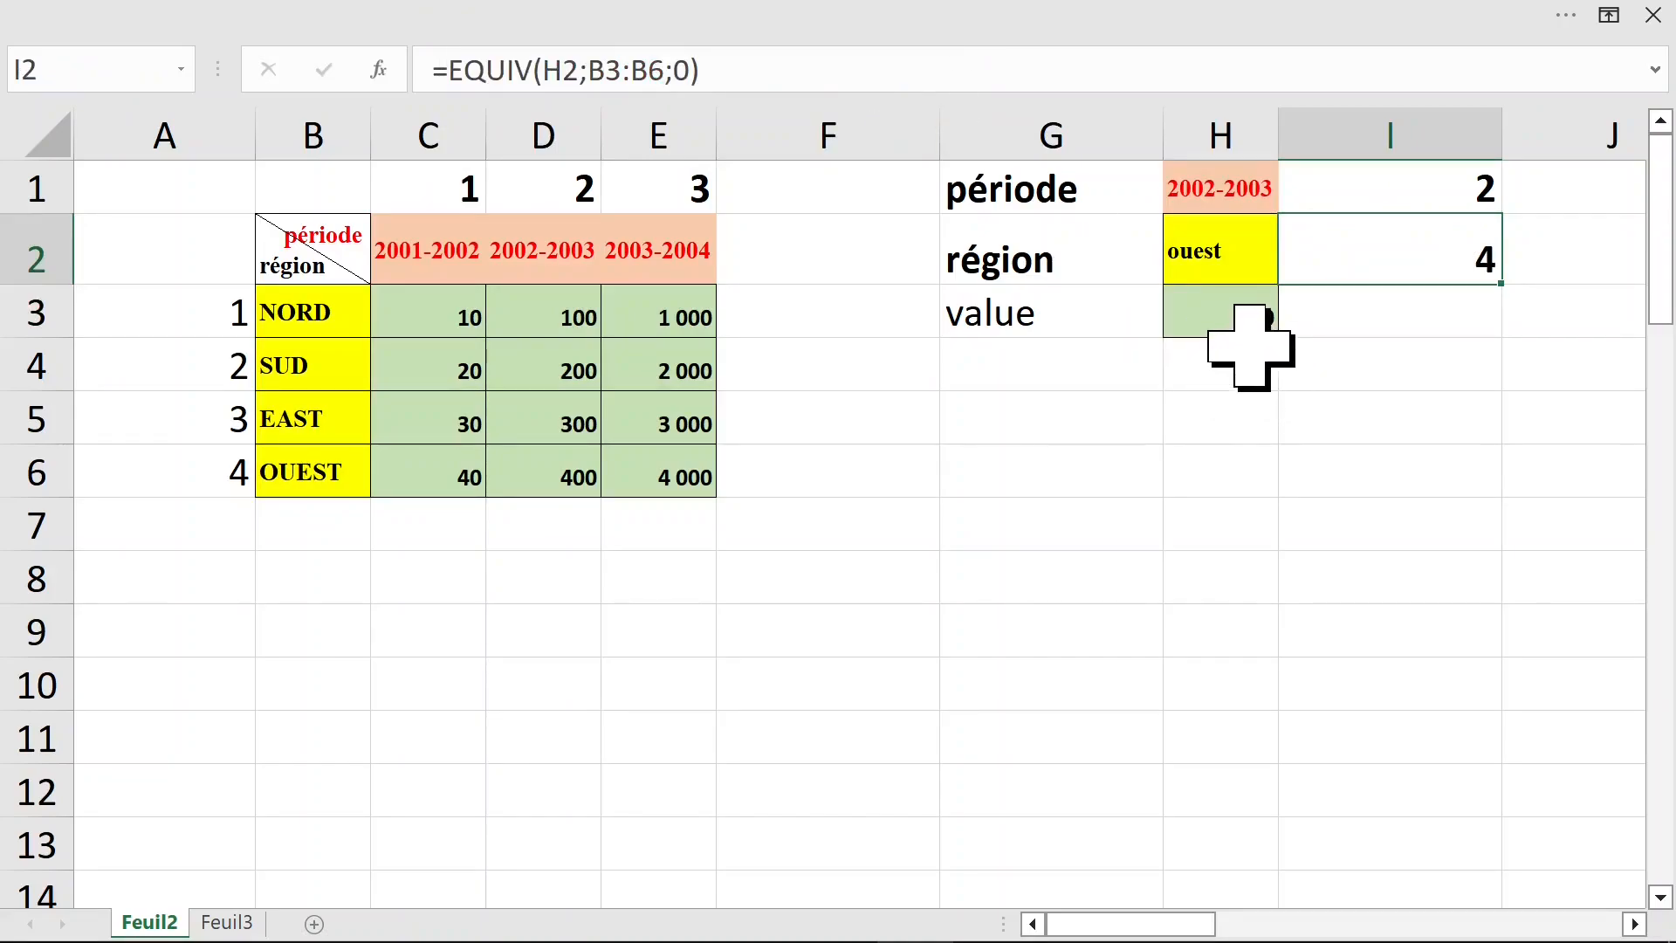
Replace the I2 reference in the H3 formula with the copied expression, giving =INDEX(C3:E6;EQUIV(H2;B3:B6;0);EQUIV(H1;C2:E2;0))
{"action": "left_click", "coordinate": [1231, 318]}
{"action": "left_click", "coordinate": [651, 70]}
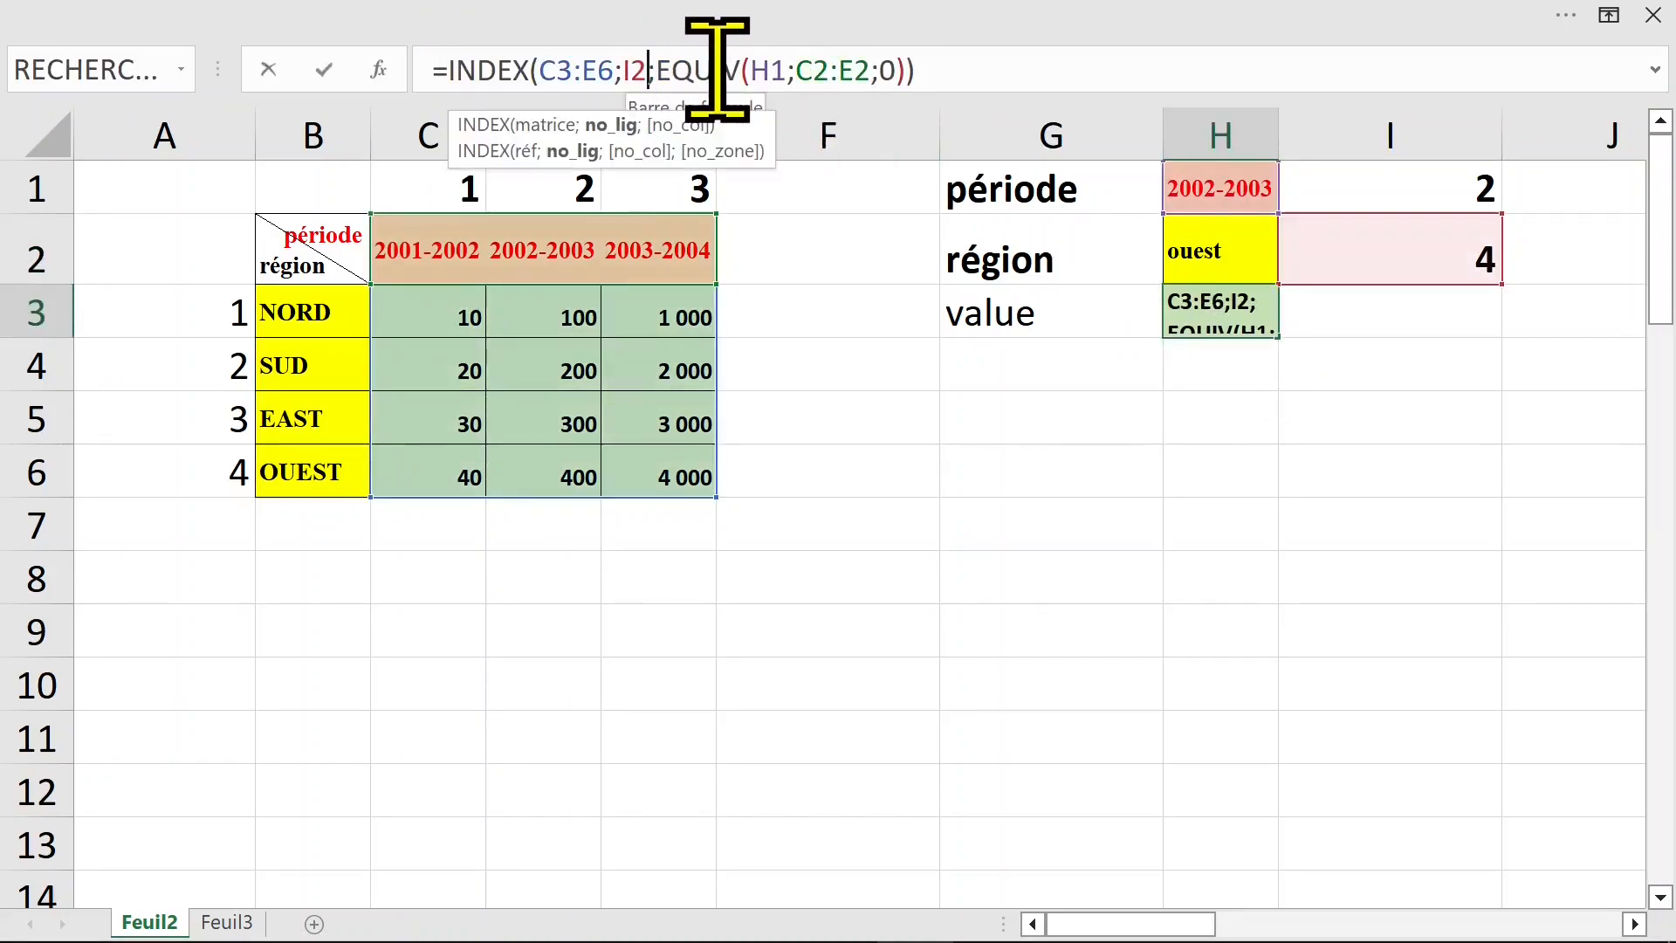
{"action": "key", "text": "BackSpace"}
{"action": "key", "text": "BackSpace"}
{"action": "key", "text": "ctrl+v"}
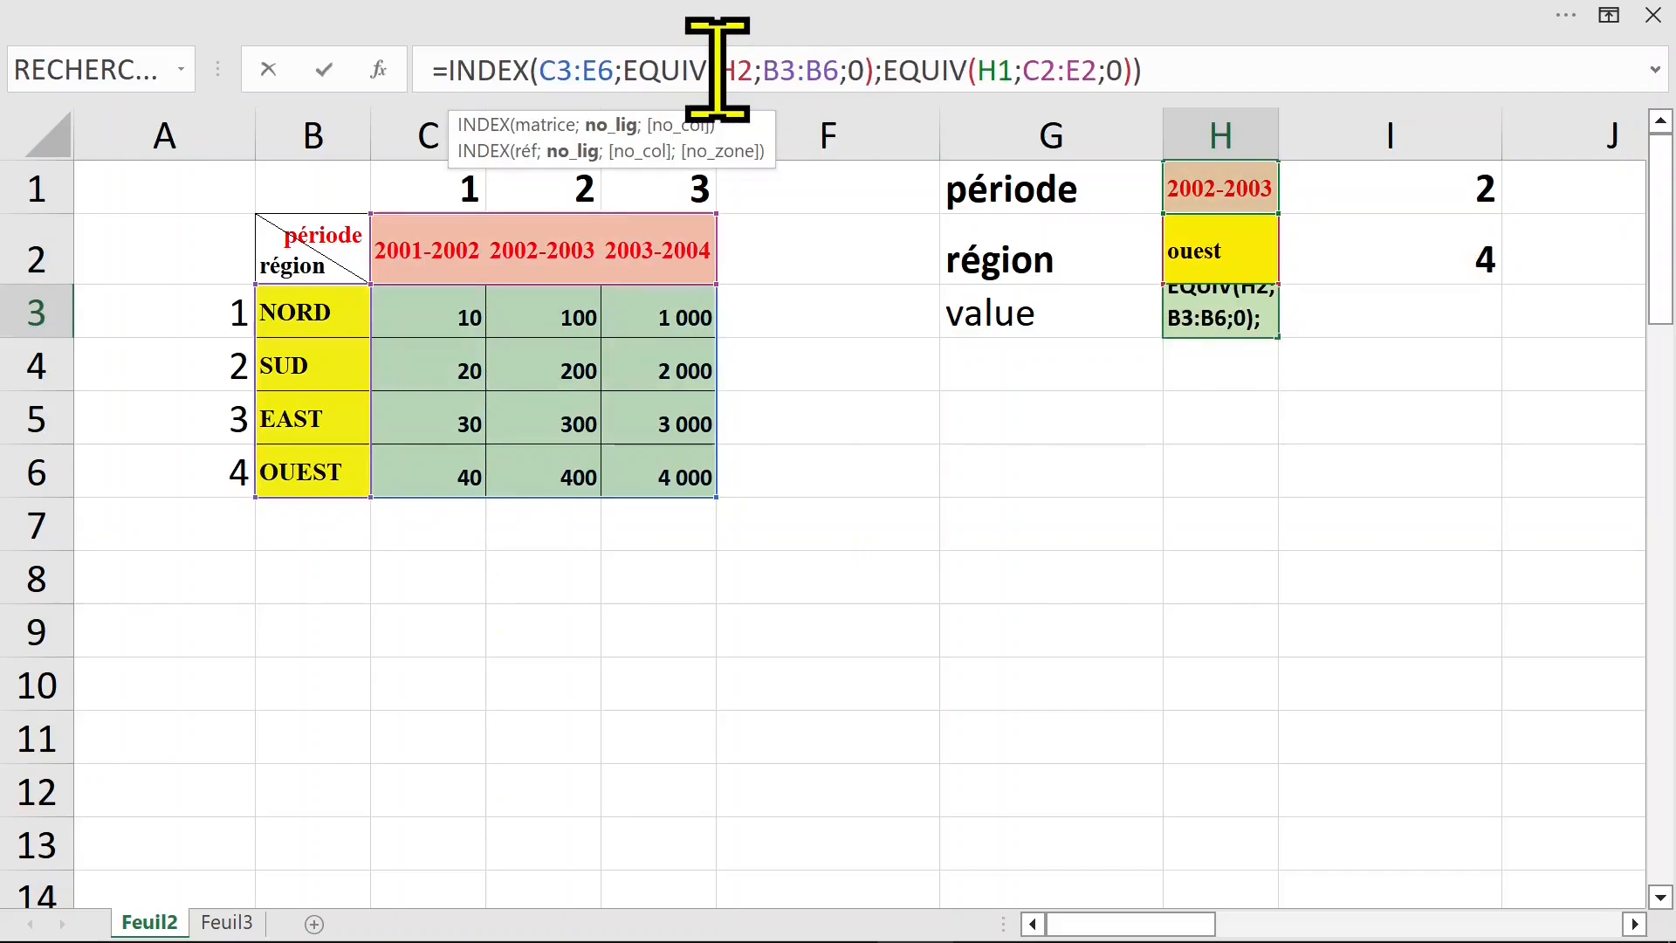
{"action": "key", "text": "Return"}
Clear the helper EQUIV formulas in I1:I2, the column numbers in C1:E1 and the row numbers in A3:A6
{"action": "left_click_drag", "start_coordinate": [1423, 195], "coordinate": [1423, 270]}
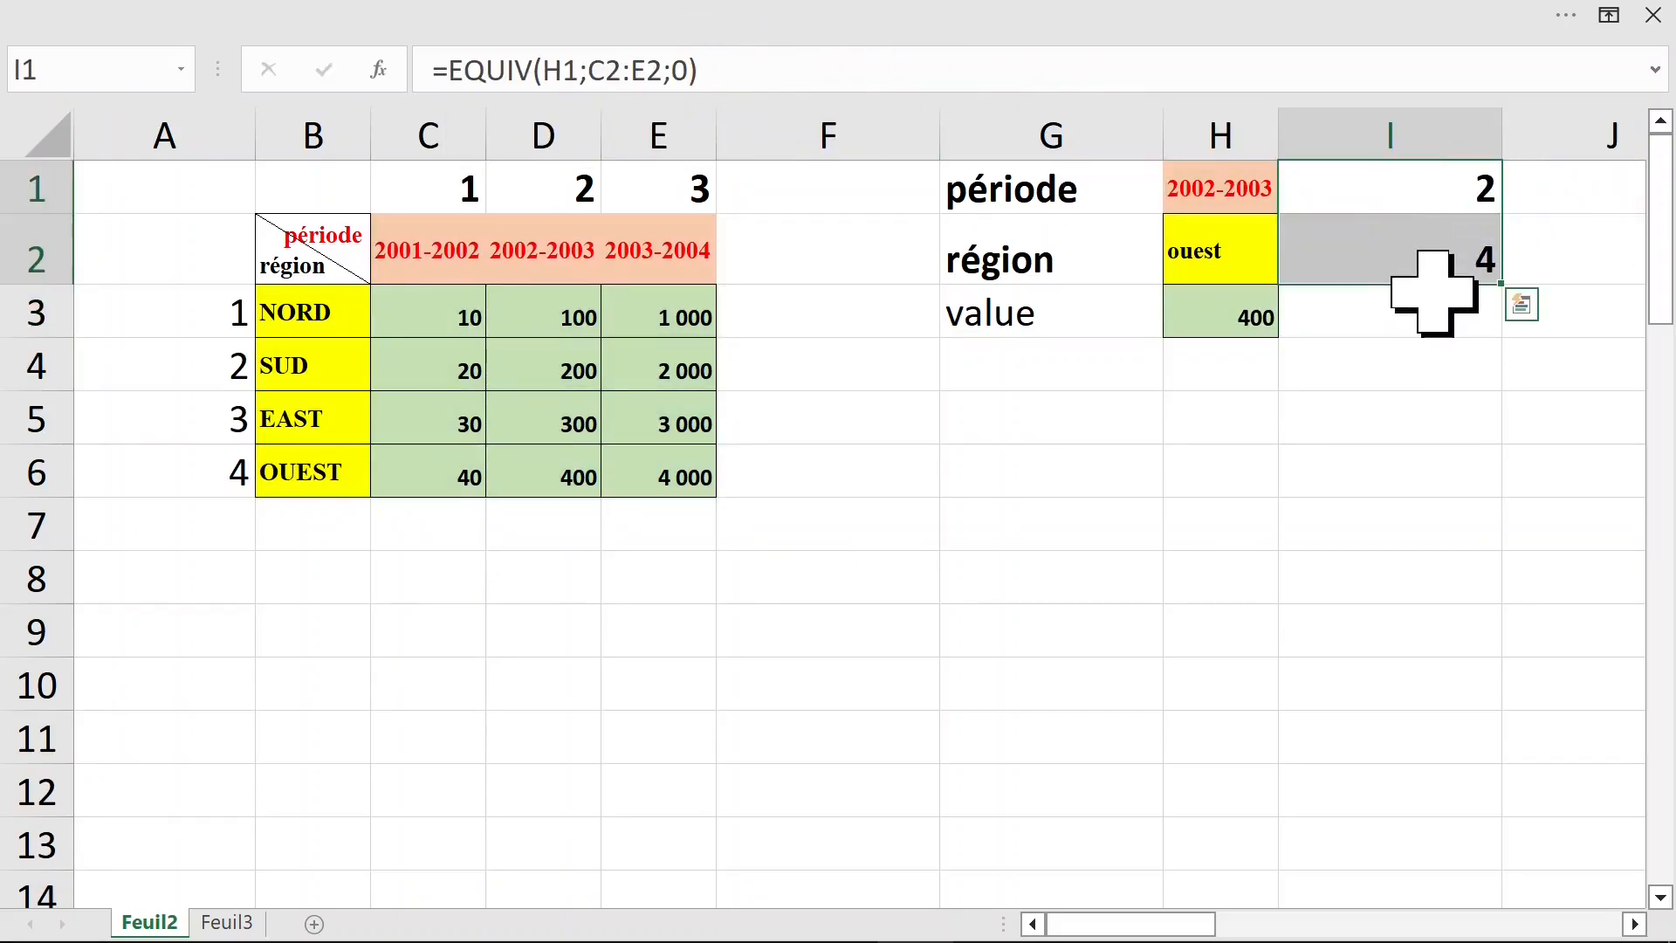
{"action": "key", "text": "Delete"}
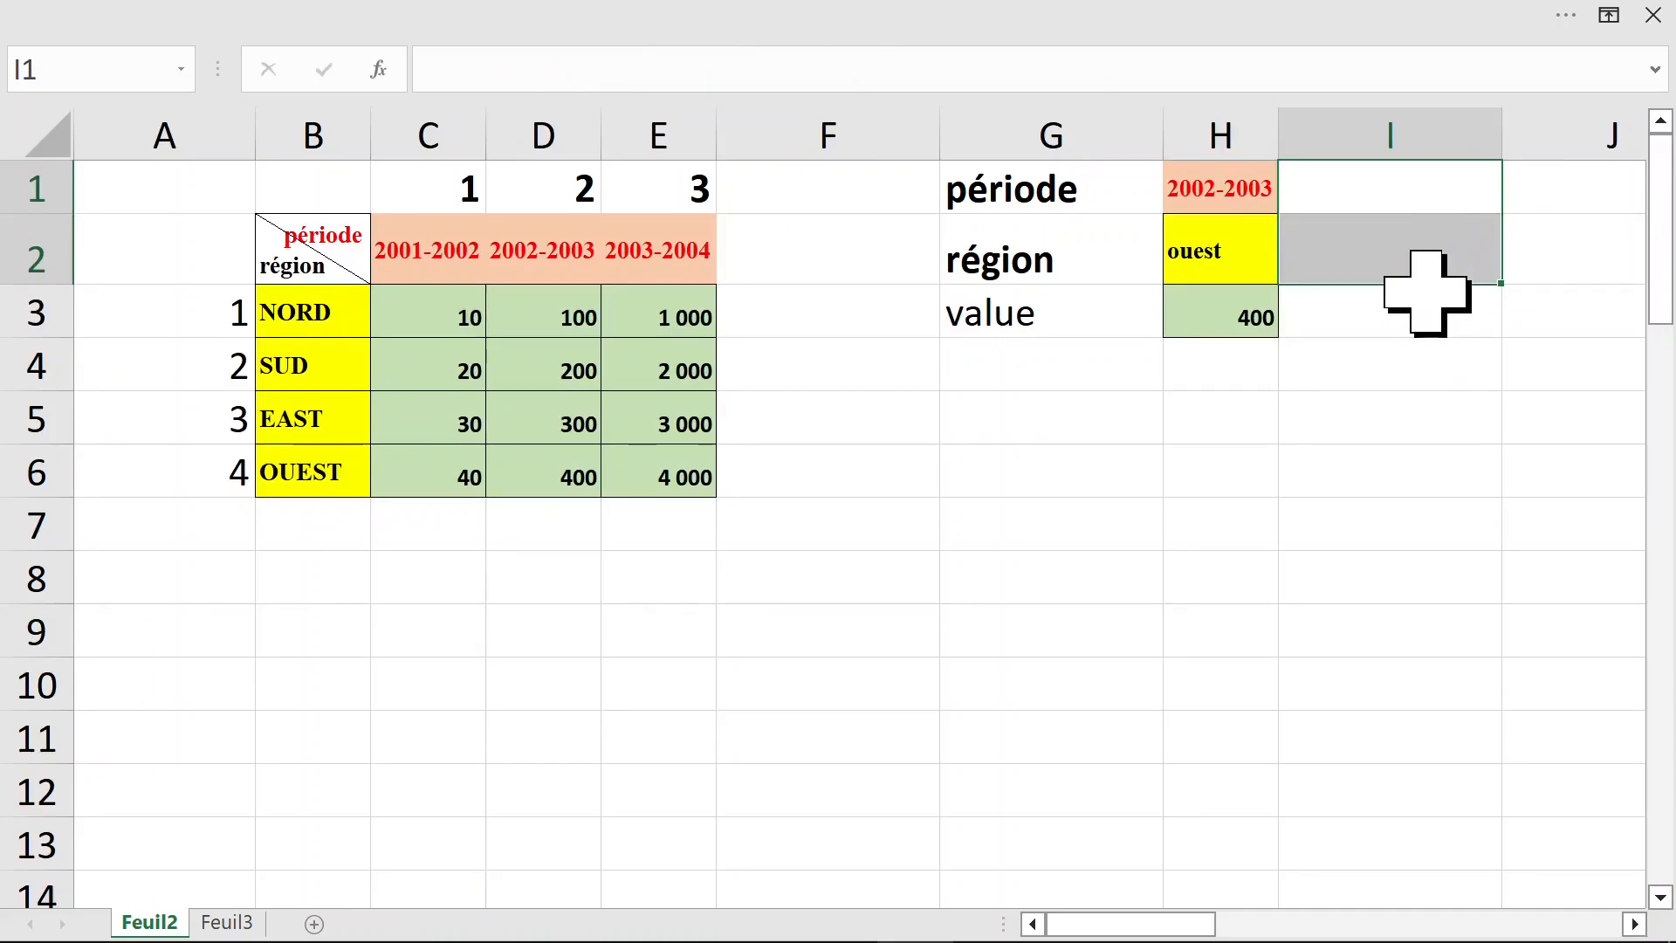
{"action": "left_click_drag", "start_coordinate": [437, 185], "coordinate": [638, 192]}
{"action": "key", "text": "Delete"}
{"action": "left_click_drag", "start_coordinate": [201, 312], "coordinate": [220, 484]}
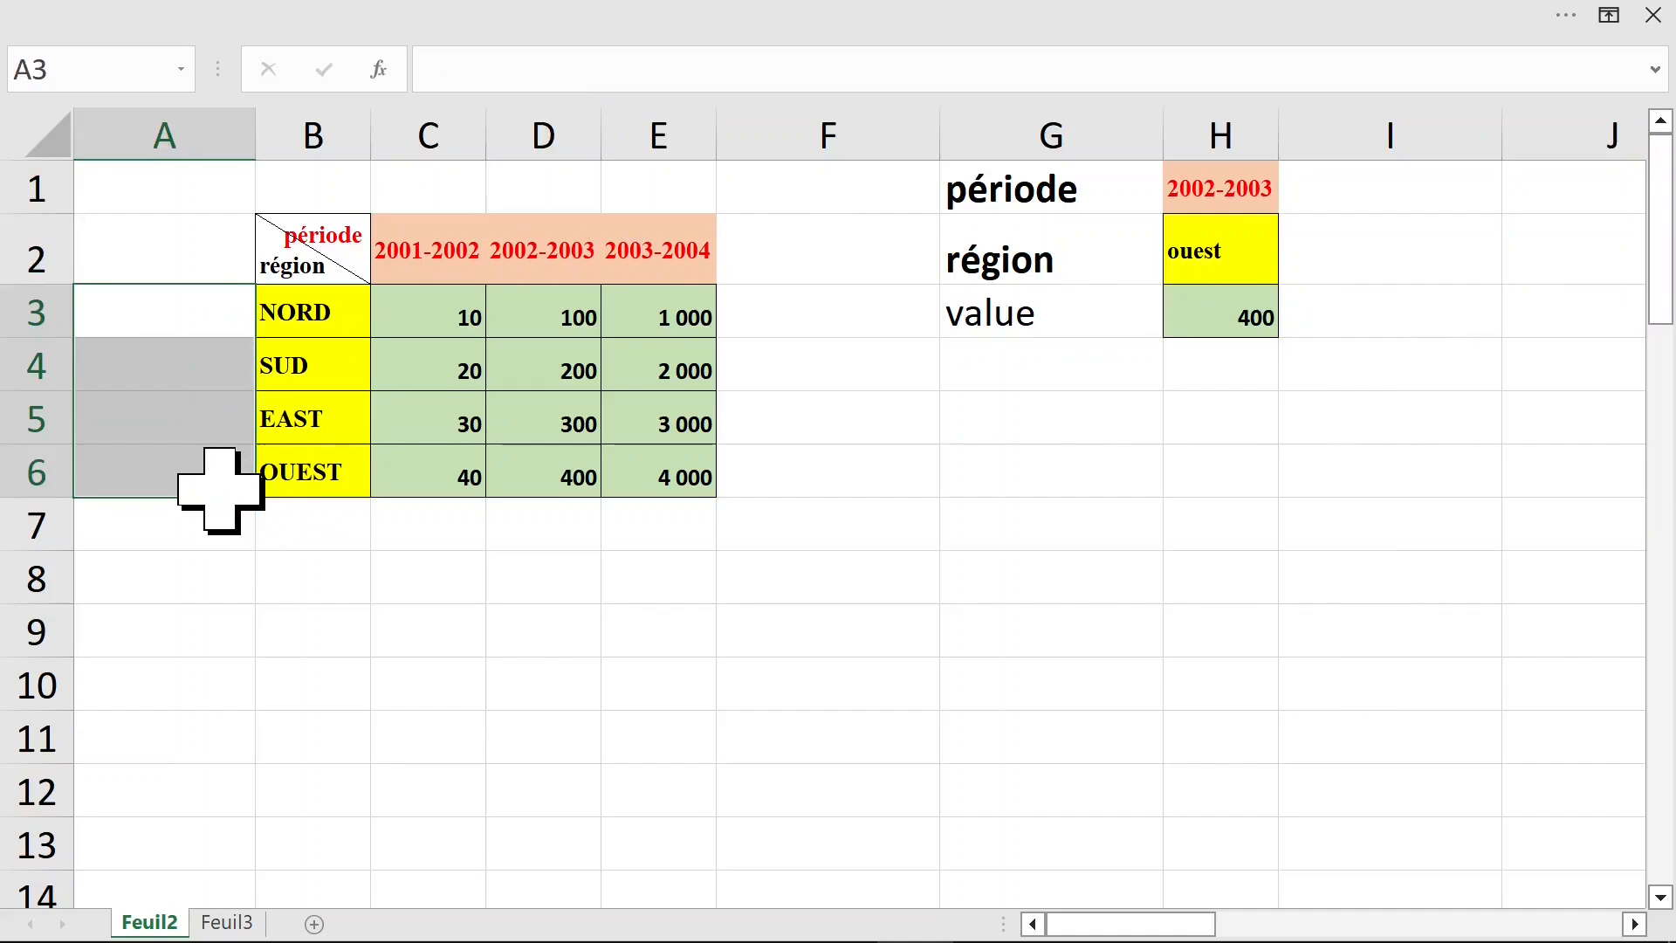
Undo the clearing of the helper EQUIV formulas and of the table's column and row numbers
{"action": "key", "text": "ctrl+z"}
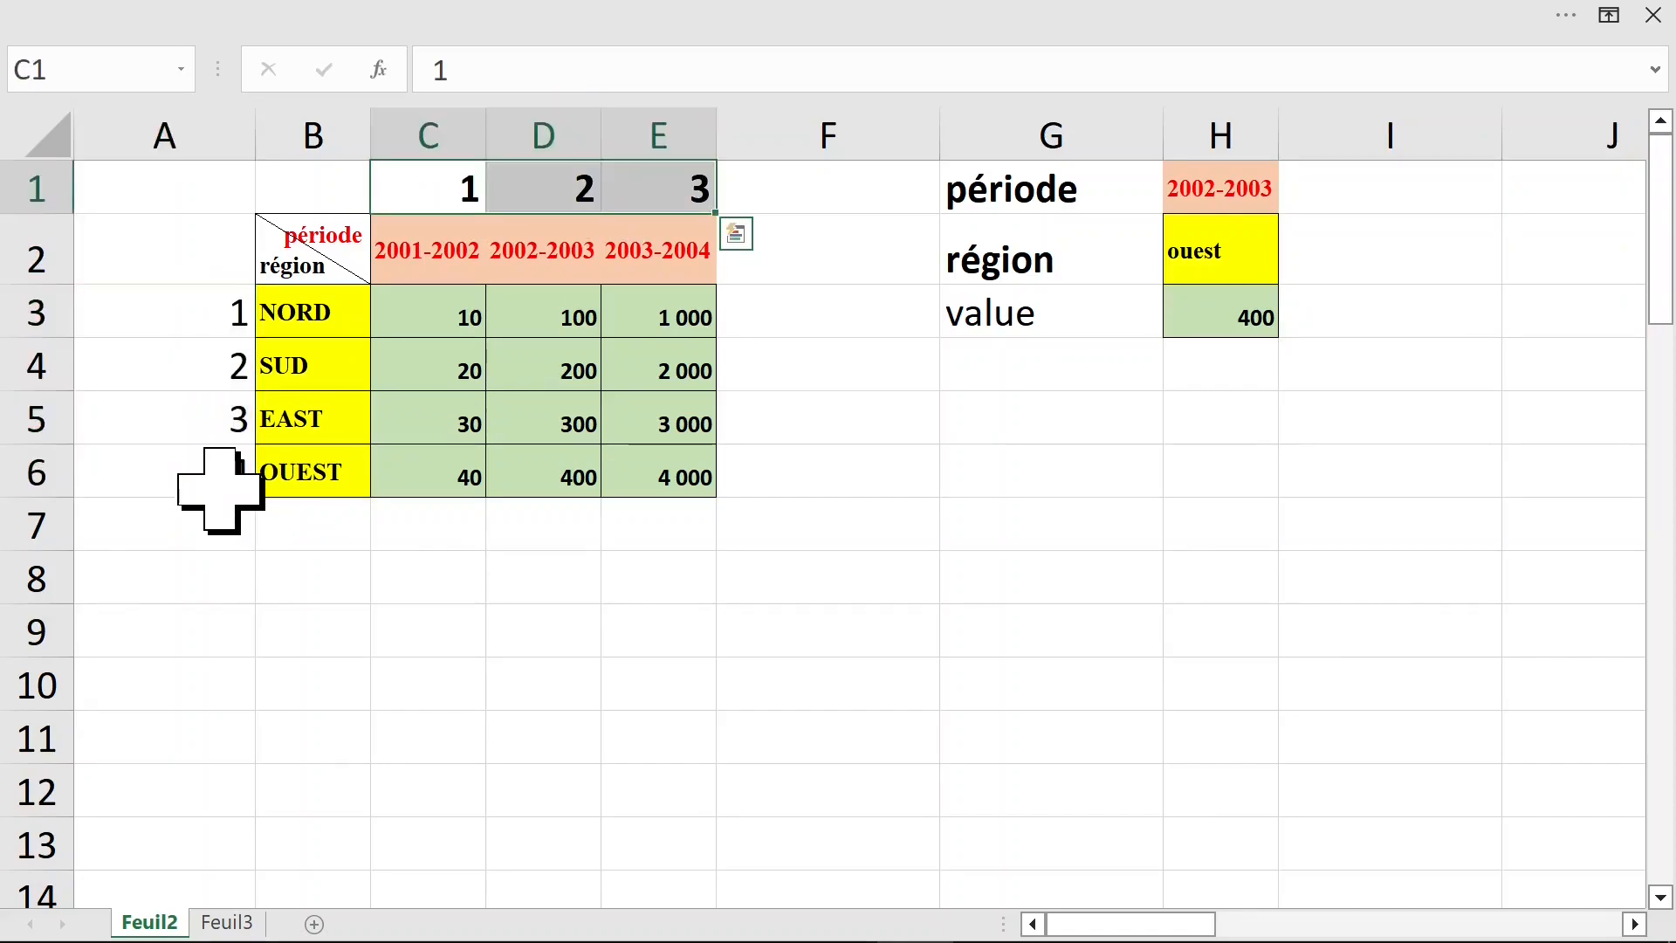
{"action": "key", "text": "ctrl+z"}
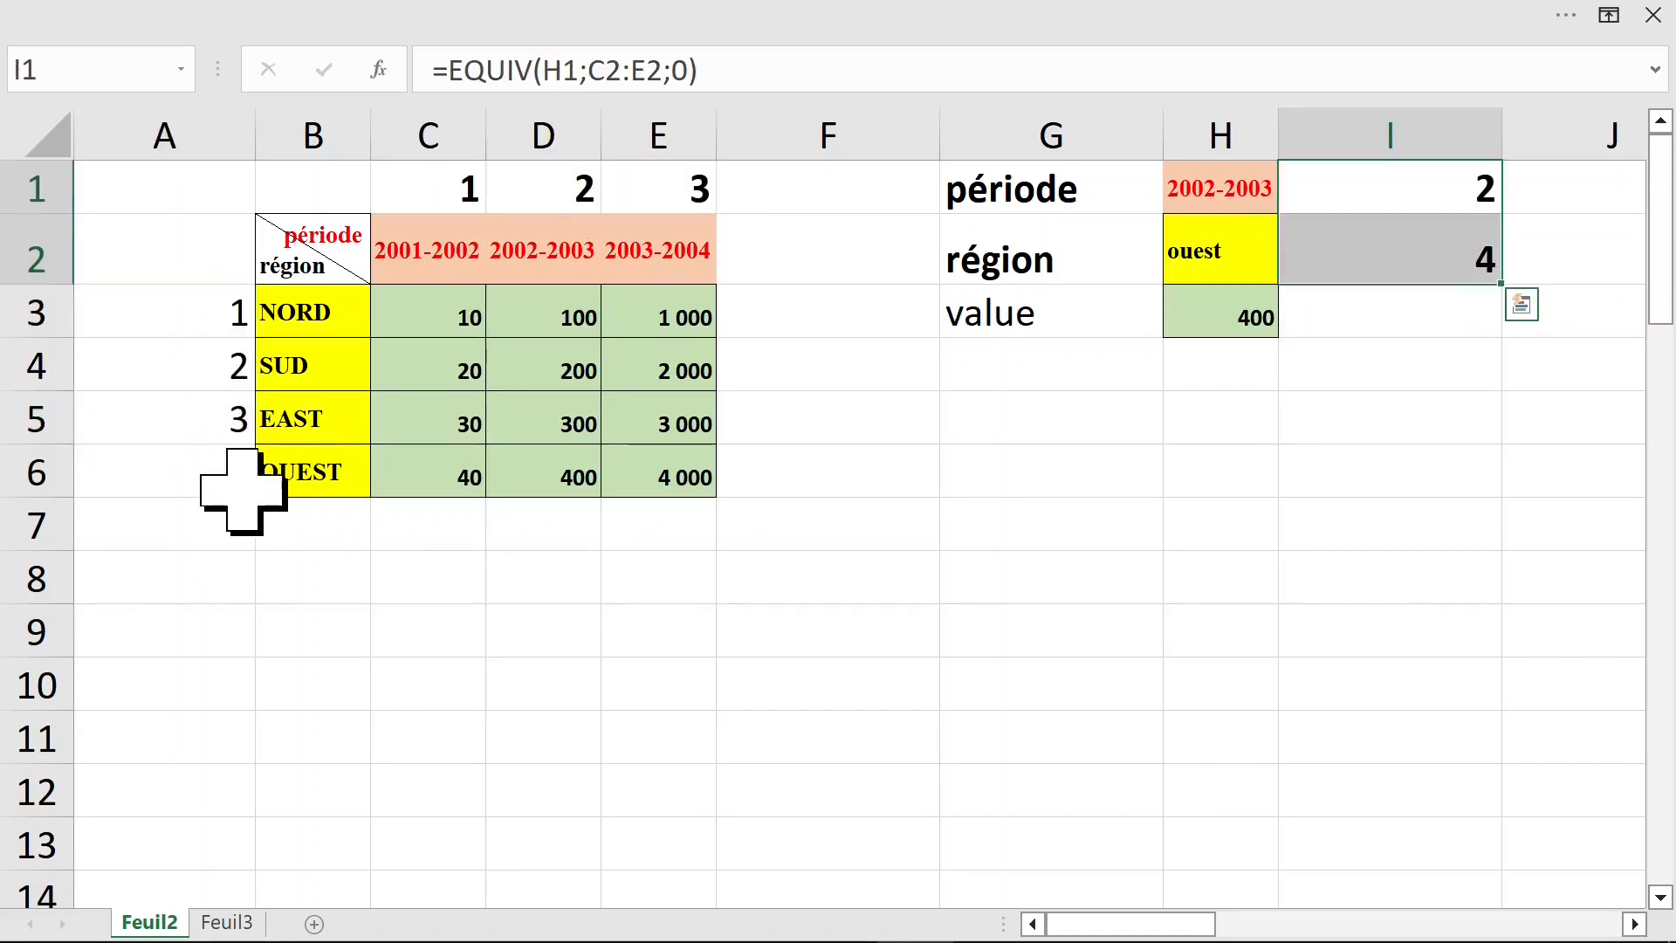